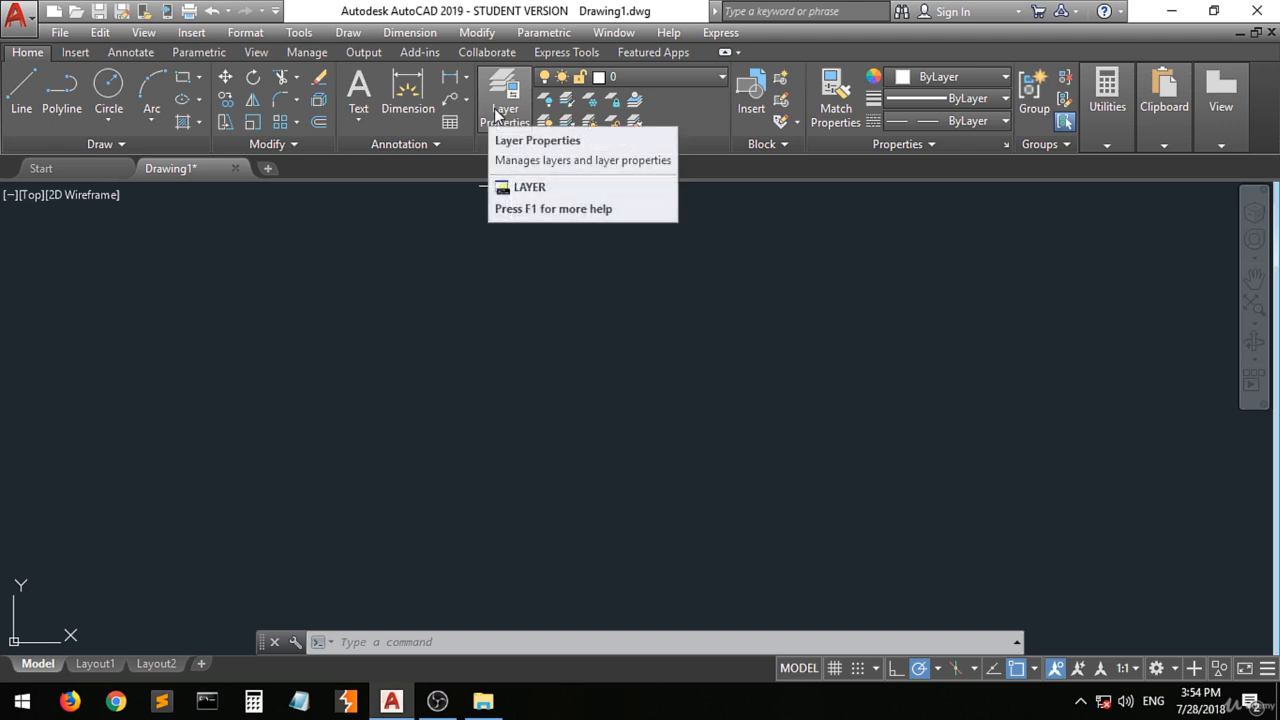
Toggle the freeze state of the "drawing" layer on and off, leaving the layer thawed
{"action": "left_click", "coordinate": [711, 78]}
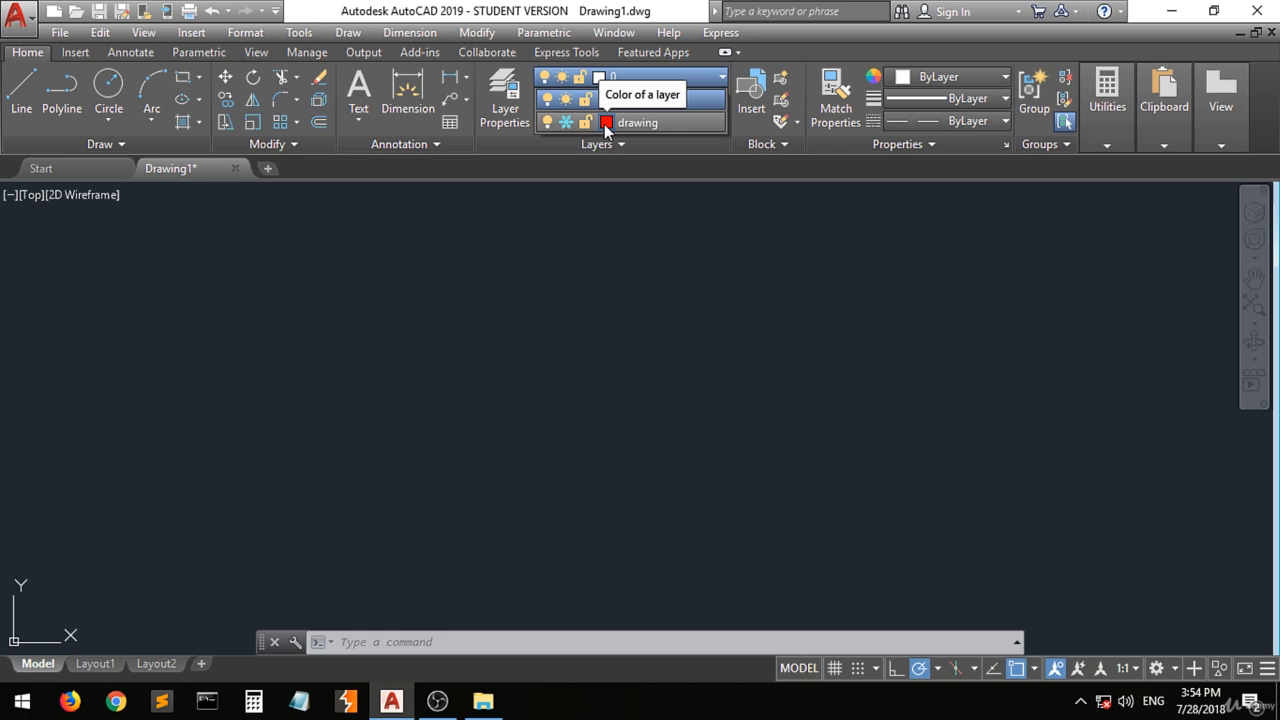
{"action": "left_click", "coordinate": [548, 122]}
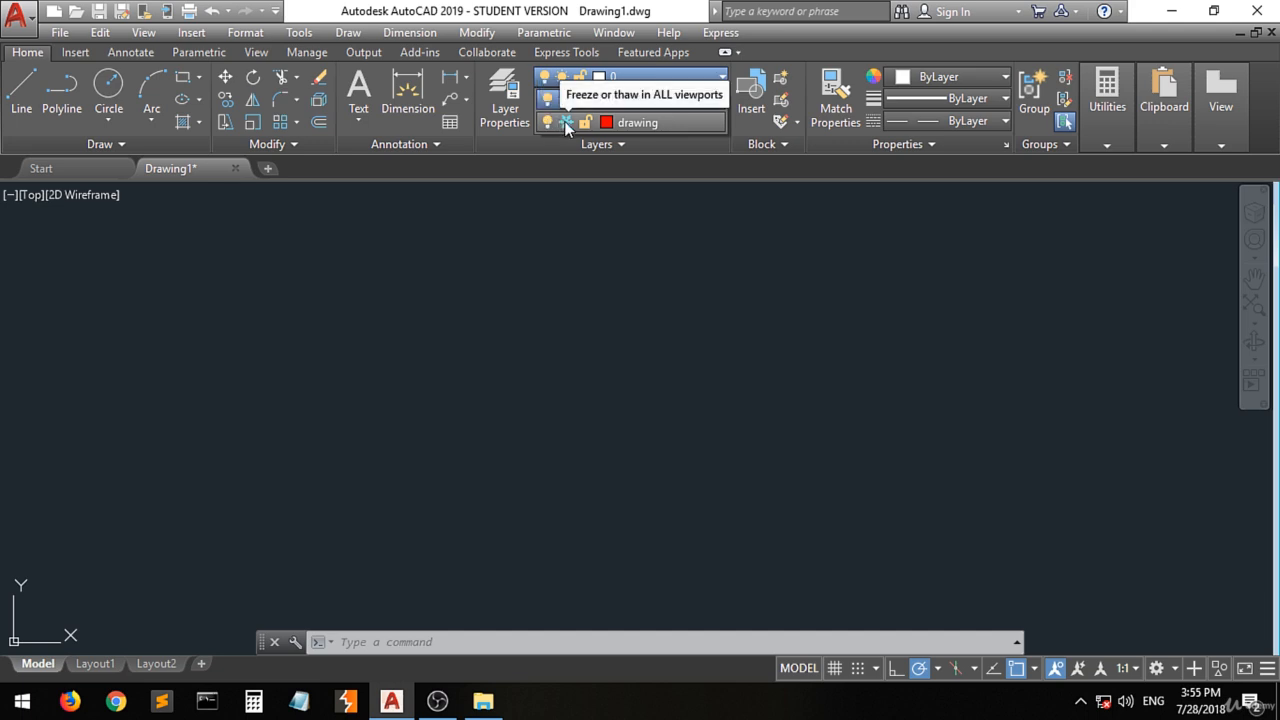
{"action": "left_click", "coordinate": [564, 122]}
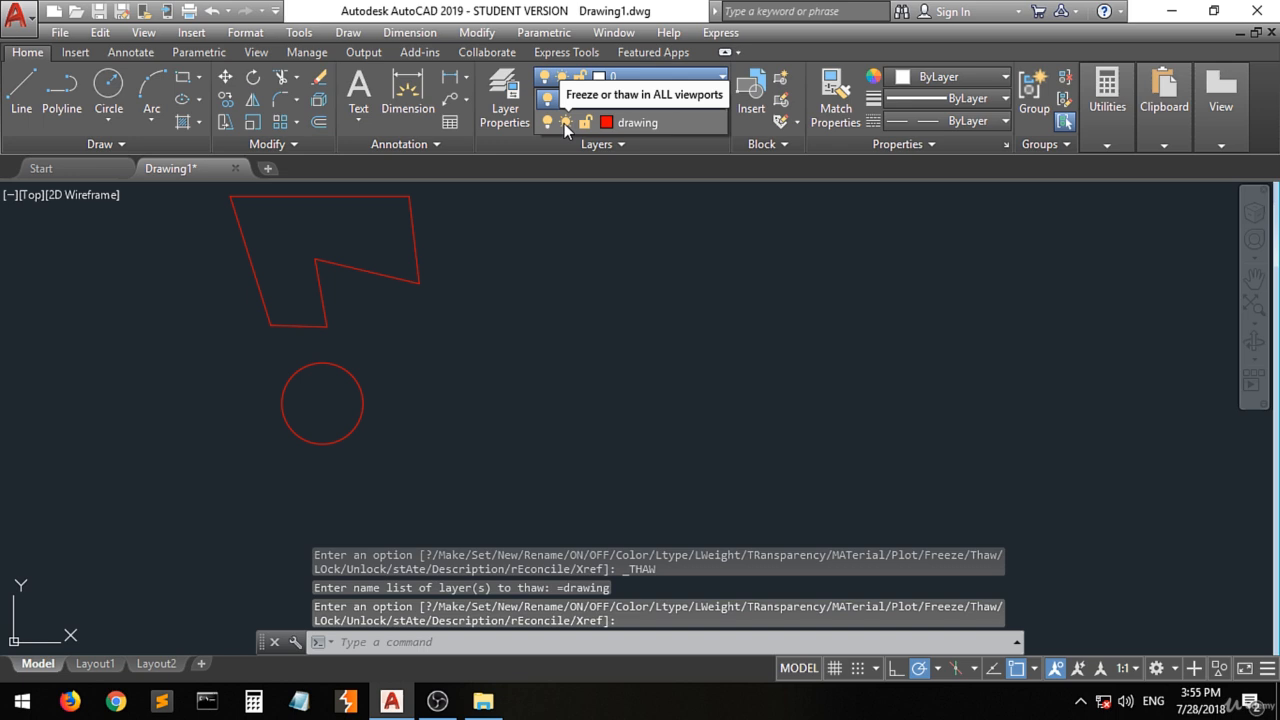
{"action": "left_click", "coordinate": [564, 122]}
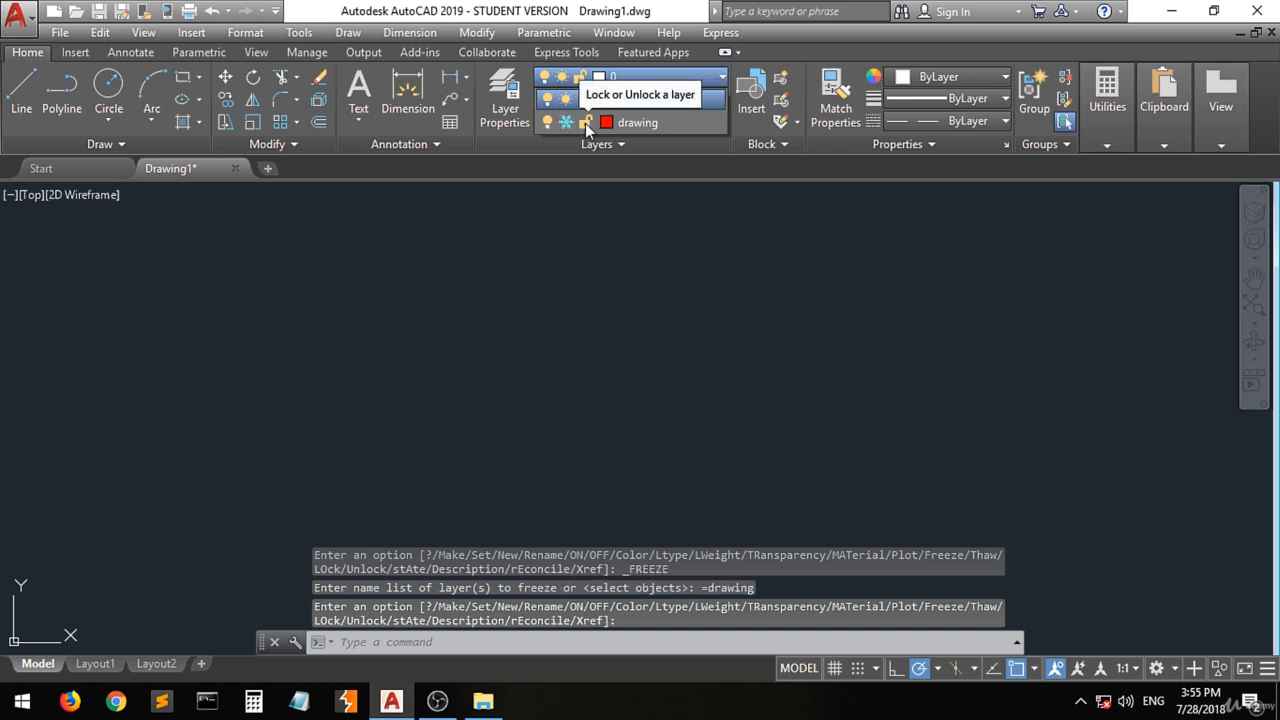
{"action": "left_click", "coordinate": [567, 123]}
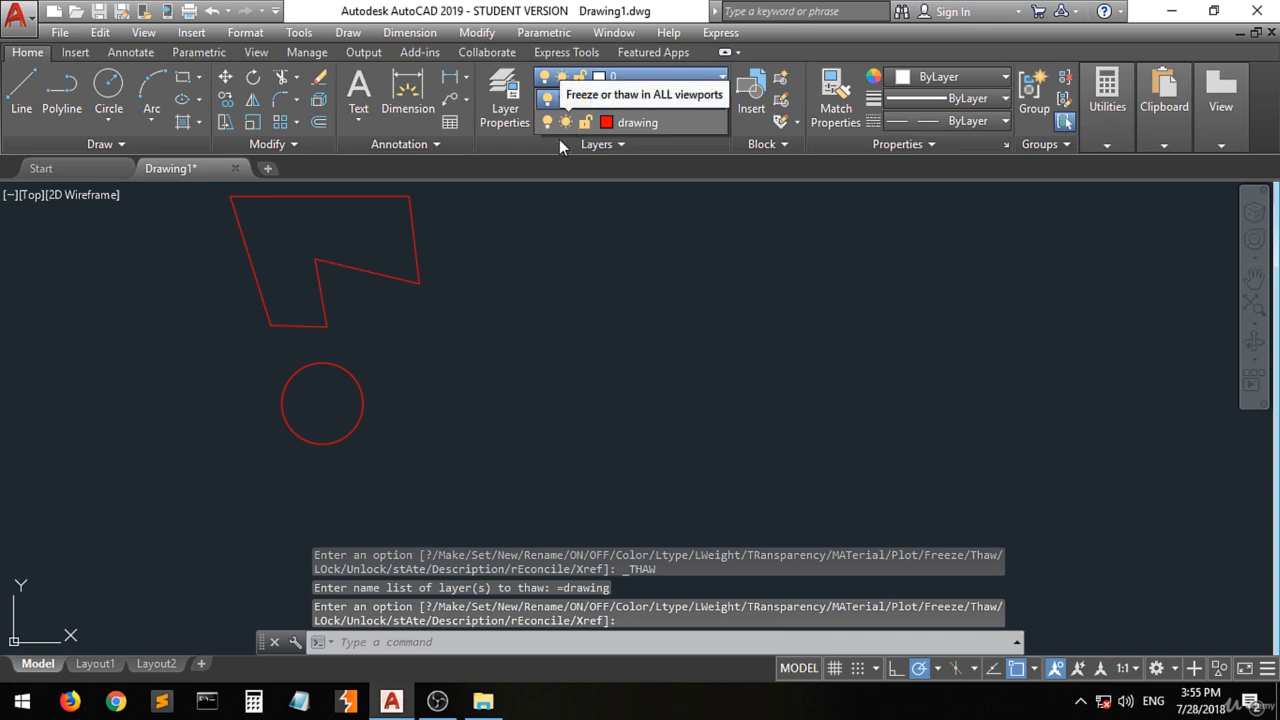
{"action": "left_click", "coordinate": [716, 78]}
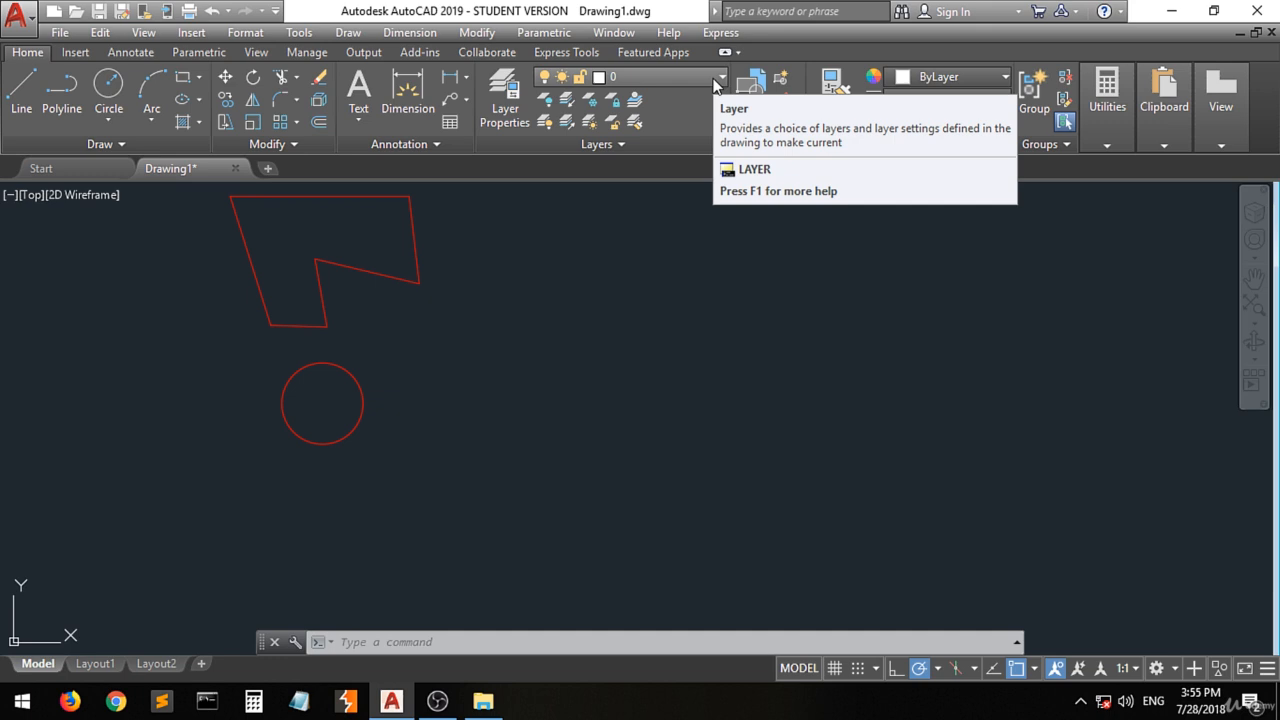
Switch the current layer to "drawing" and back to layer 0
{"action": "left_click", "coordinate": [716, 78]}
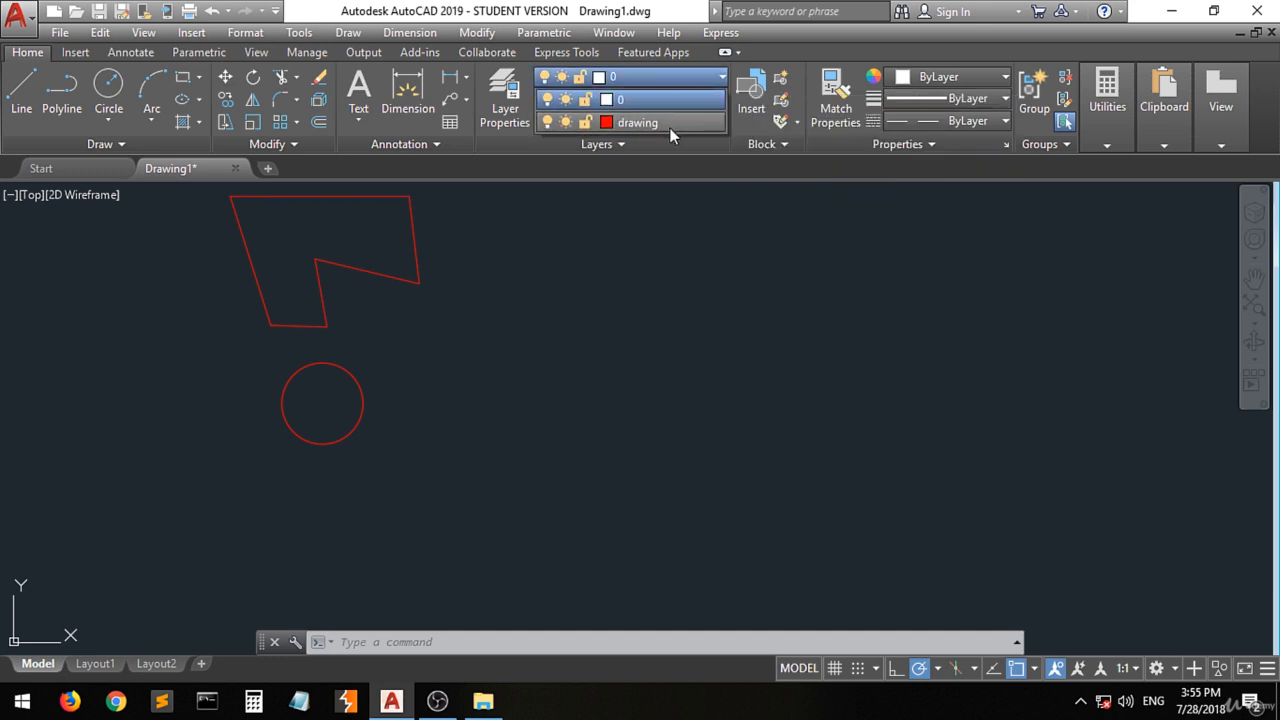
{"action": "left_click", "coordinate": [669, 127]}
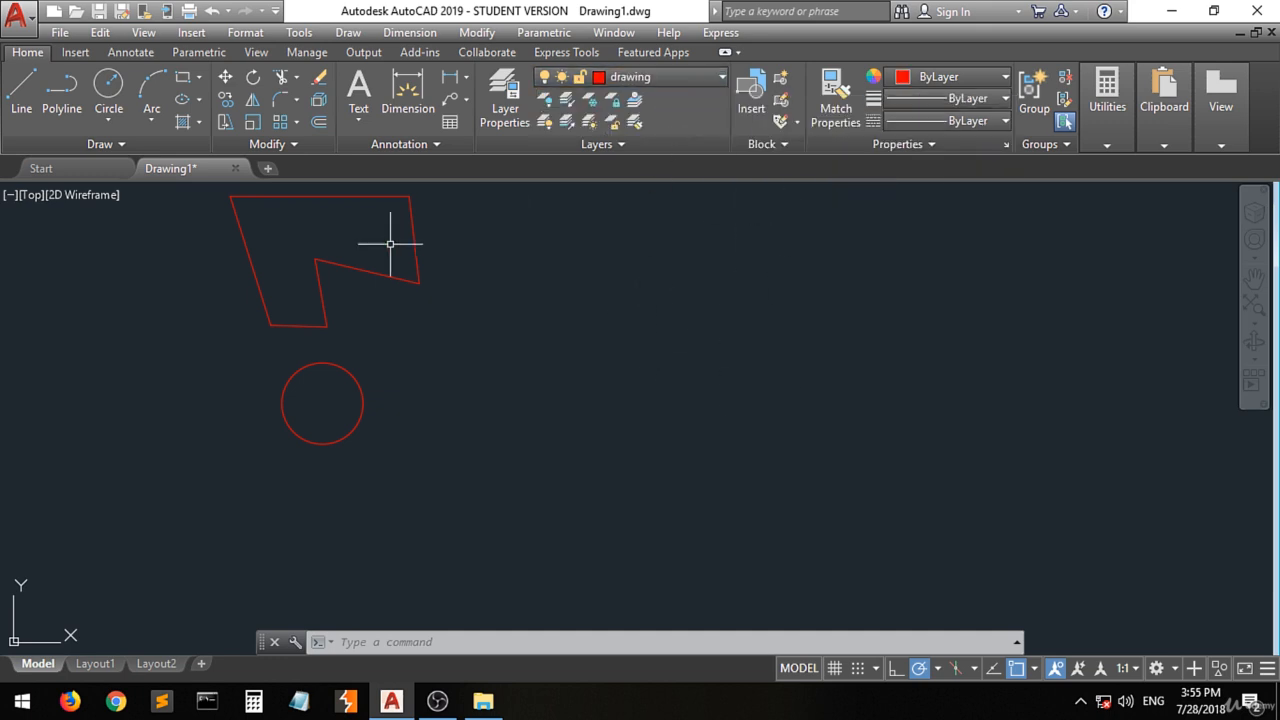
{"action": "left_click", "coordinate": [691, 76]}
{"action": "left_click", "coordinate": [657, 99]}
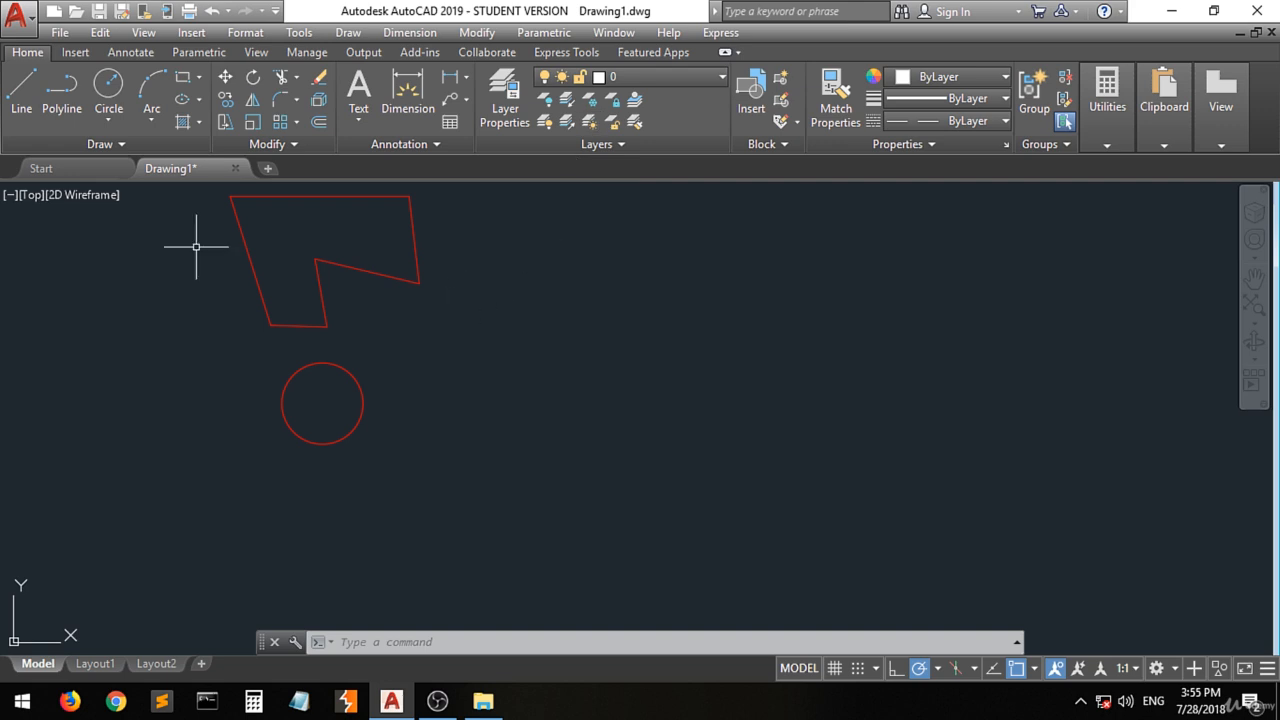
Draw a closed four-sided outline with the Line tool on layer 0, in the empty area right of the red shapes
{"action": "left_click", "coordinate": [21, 90]}
{"action": "left_click", "coordinate": [583, 489]}
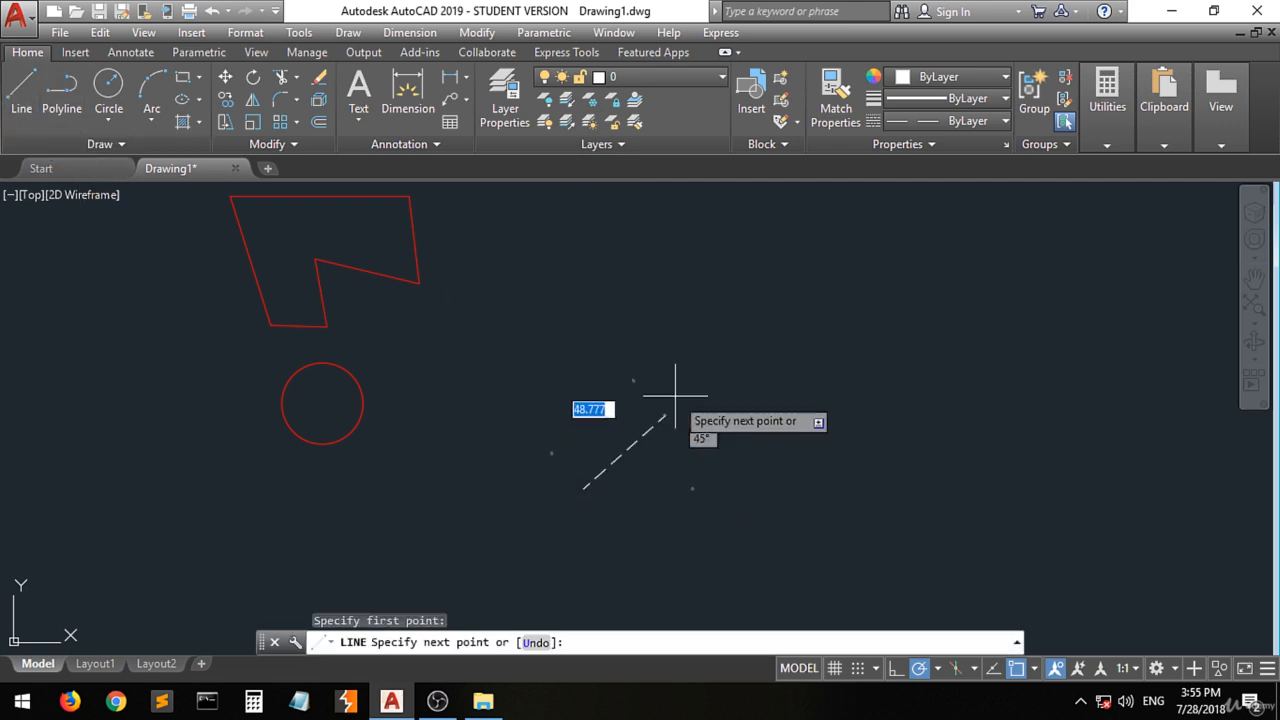
{"action": "left_click", "coordinate": [736, 290]}
{"action": "left_click", "coordinate": [583, 290]}
{"action": "left_click", "coordinate": [541, 430]}
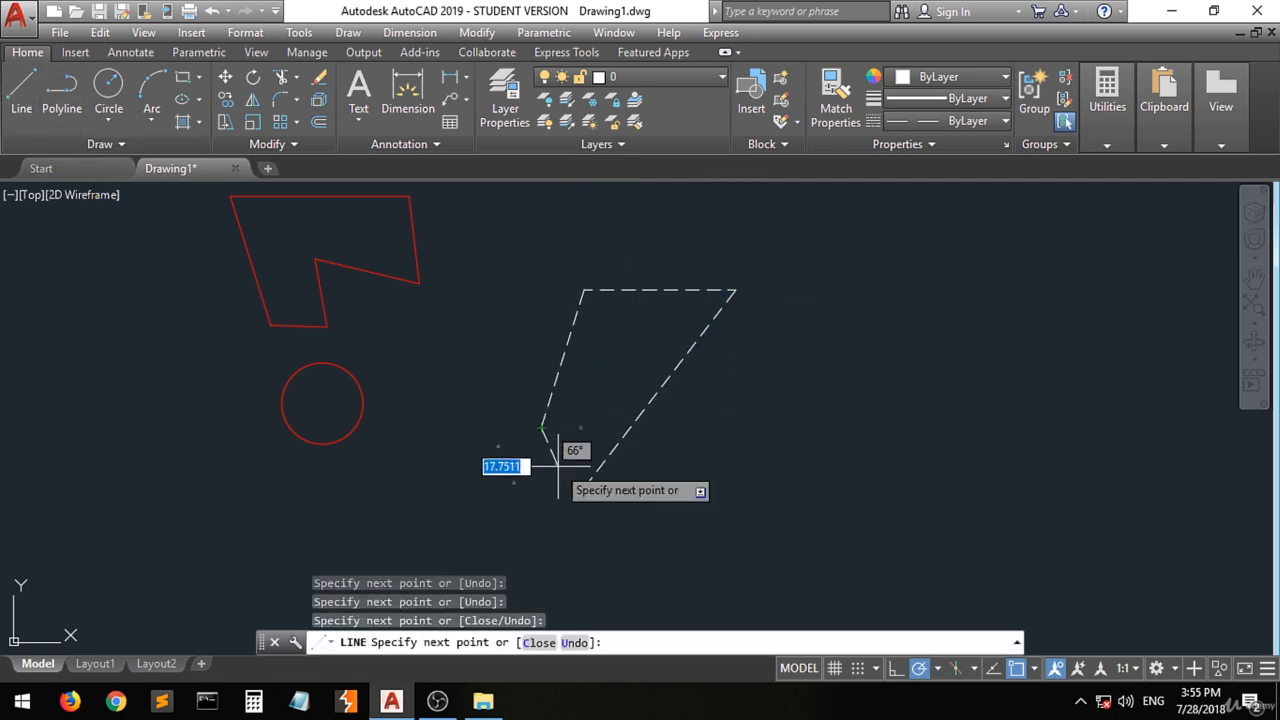
{"action": "left_click", "coordinate": [583, 489]}
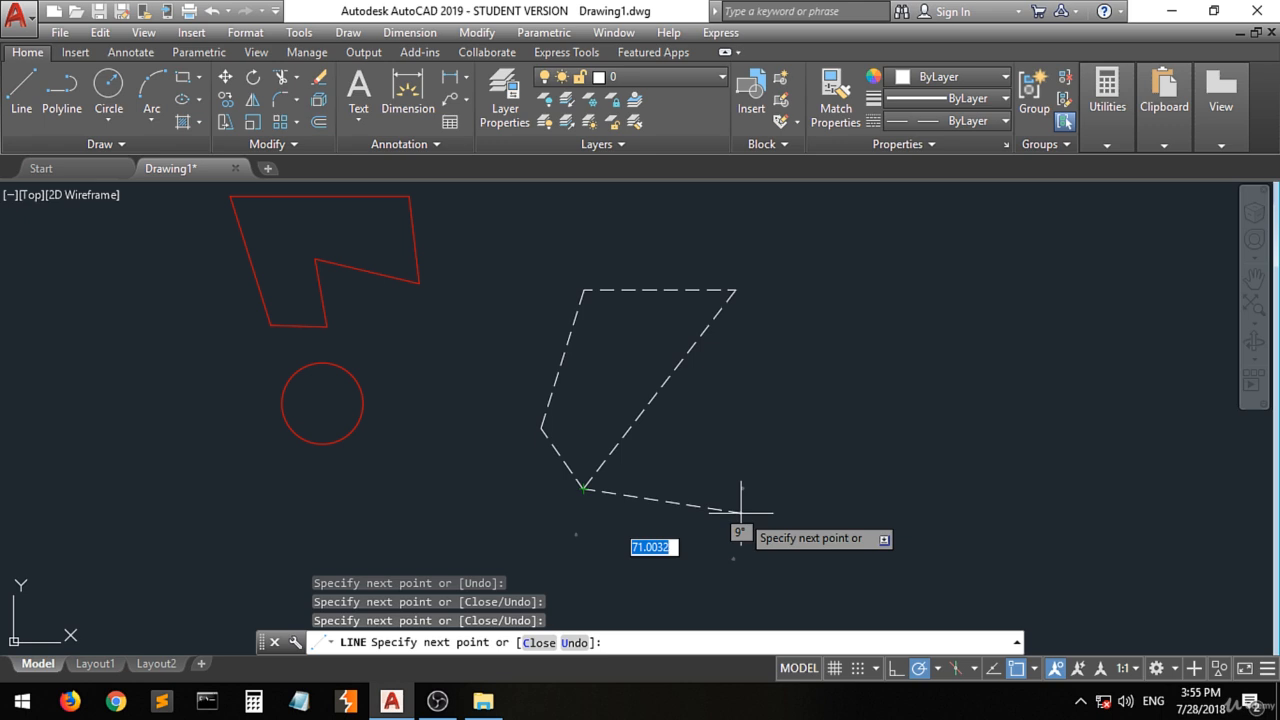
{"action": "key", "text": "Return"}
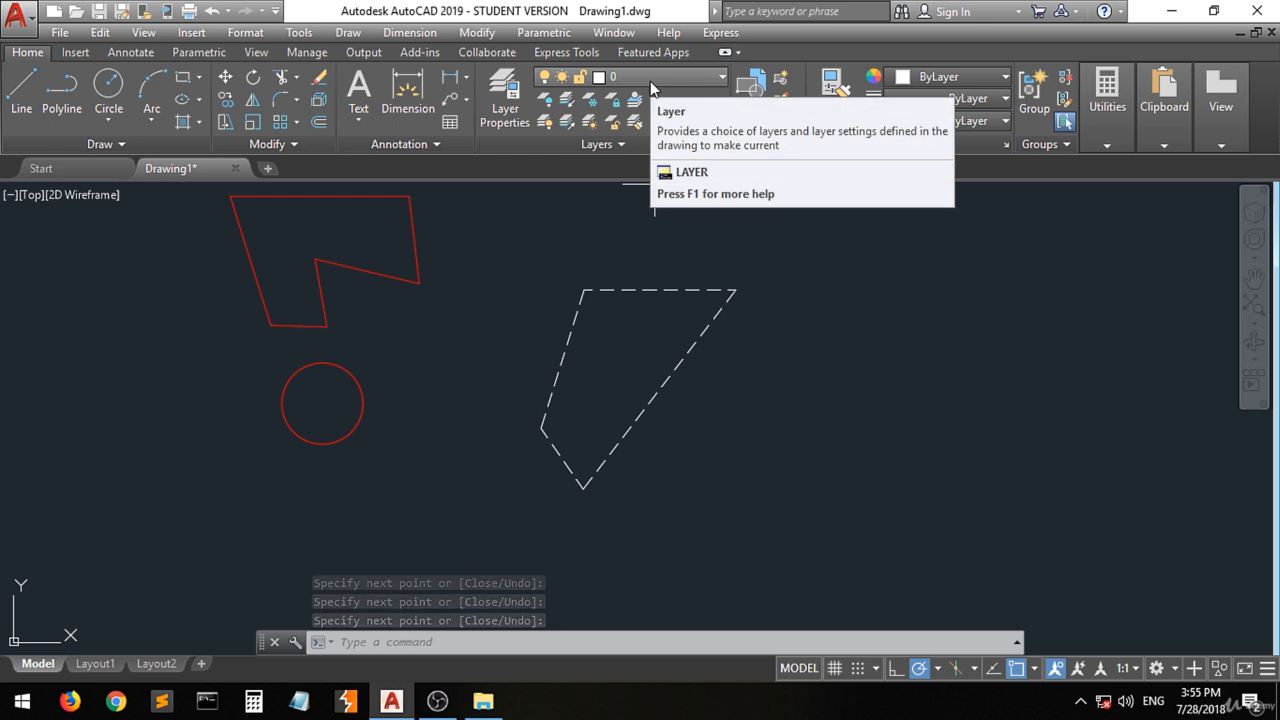
Make "drawing" the current layer and draw a small closed four-sided outline between the circle and the dashed shape
{"action": "left_click", "coordinate": [705, 80]}
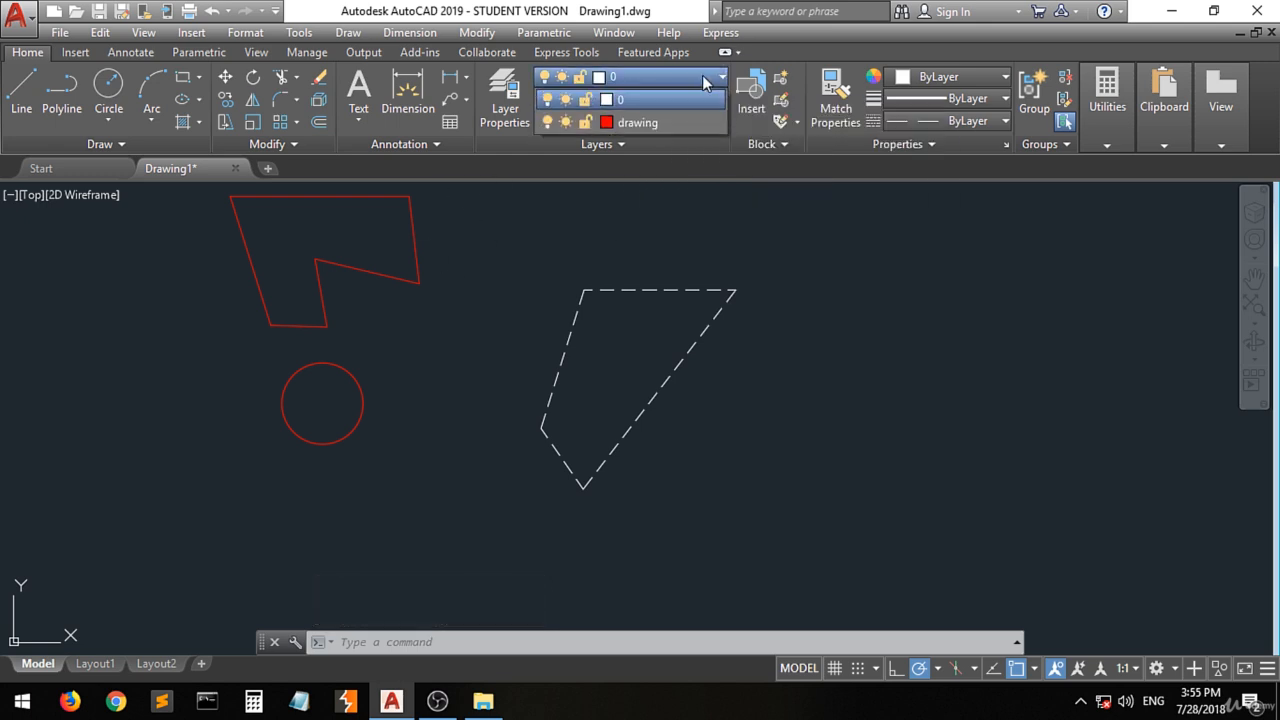
{"action": "left_click", "coordinate": [678, 121]}
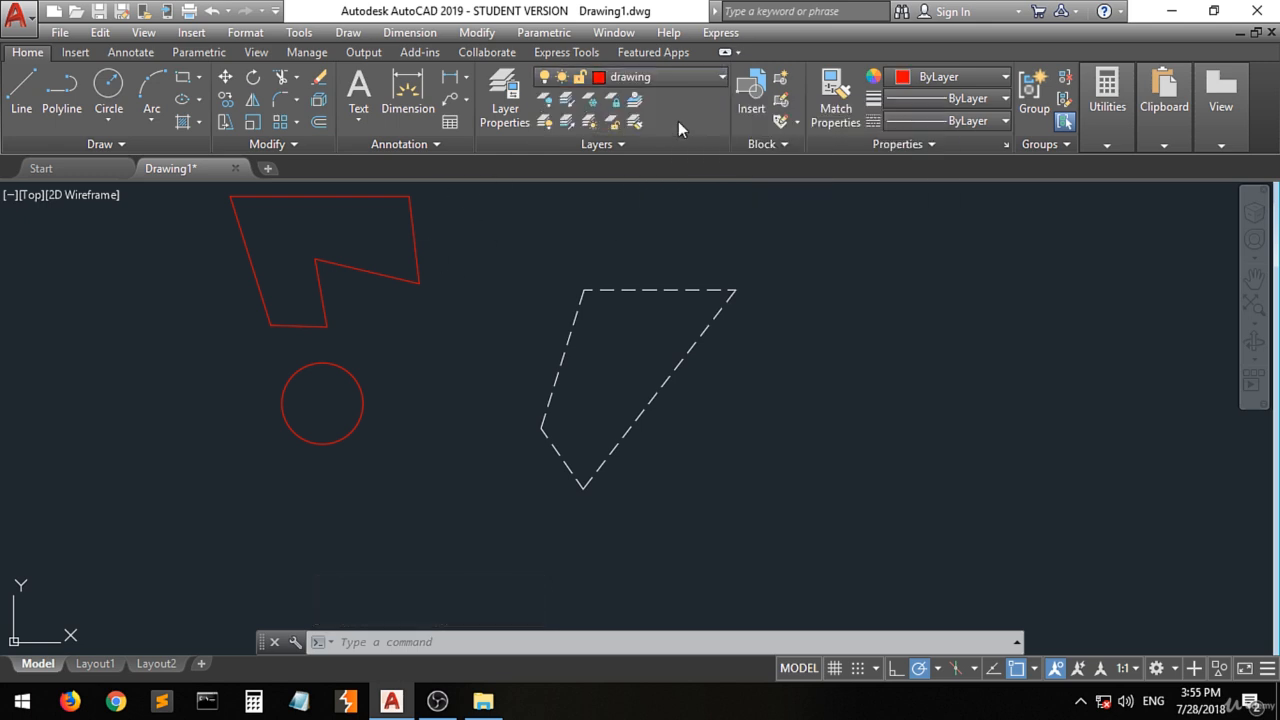
{"action": "left_click", "coordinate": [14, 100]}
{"action": "left_click", "coordinate": [465, 432]}
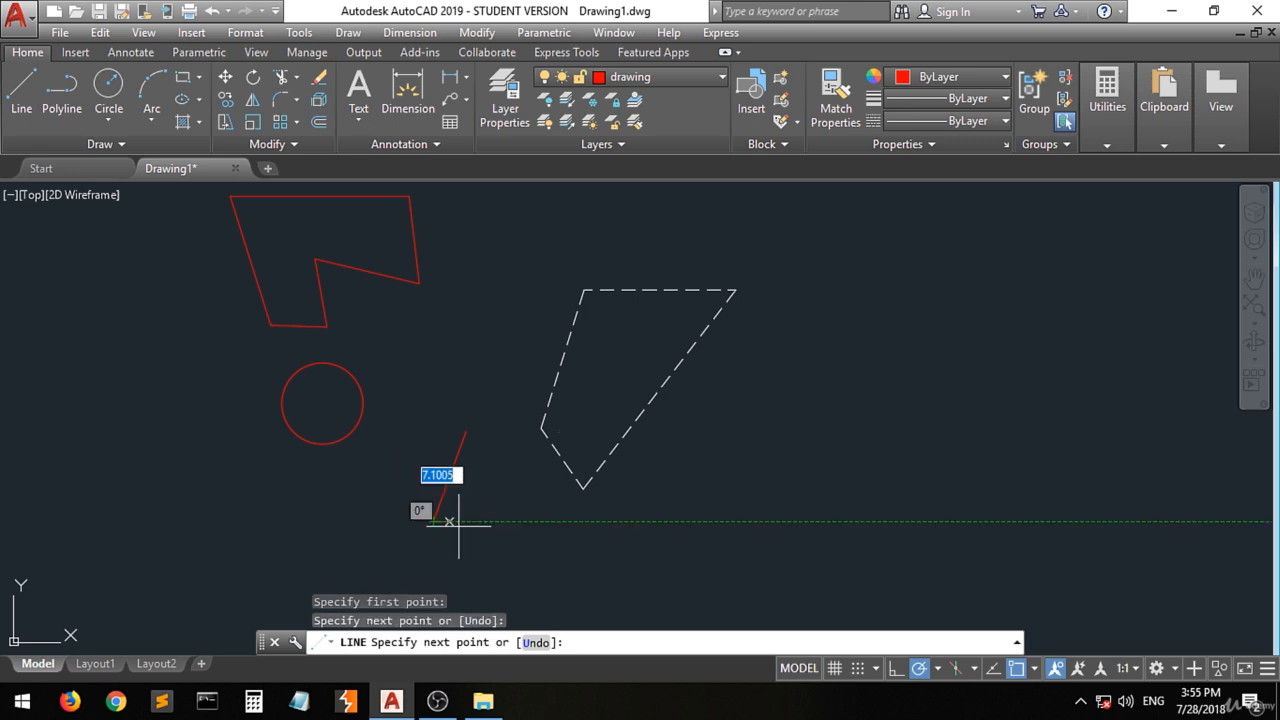
{"action": "left_click", "coordinate": [433, 521]}
{"action": "left_click", "coordinate": [553, 540]}
{"action": "left_click", "coordinate": [512, 417]}
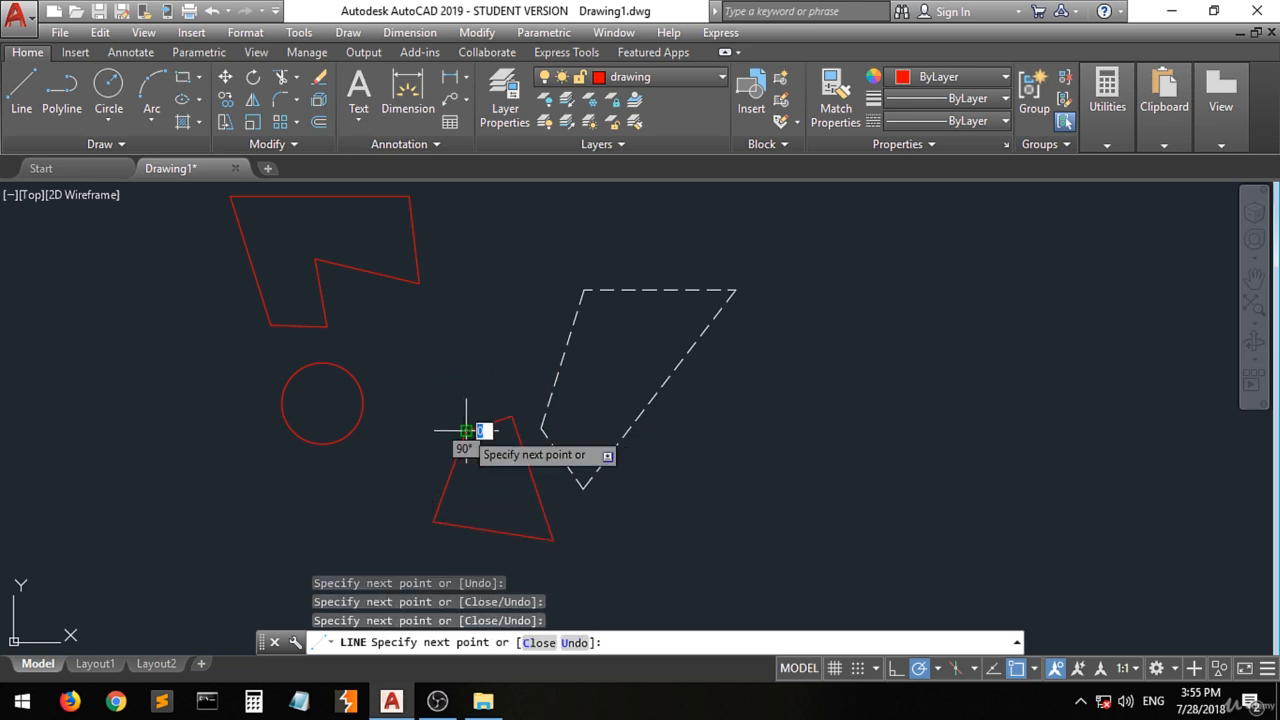
{"action": "left_click", "coordinate": [466, 431]}
{"action": "key", "text": "Return"}
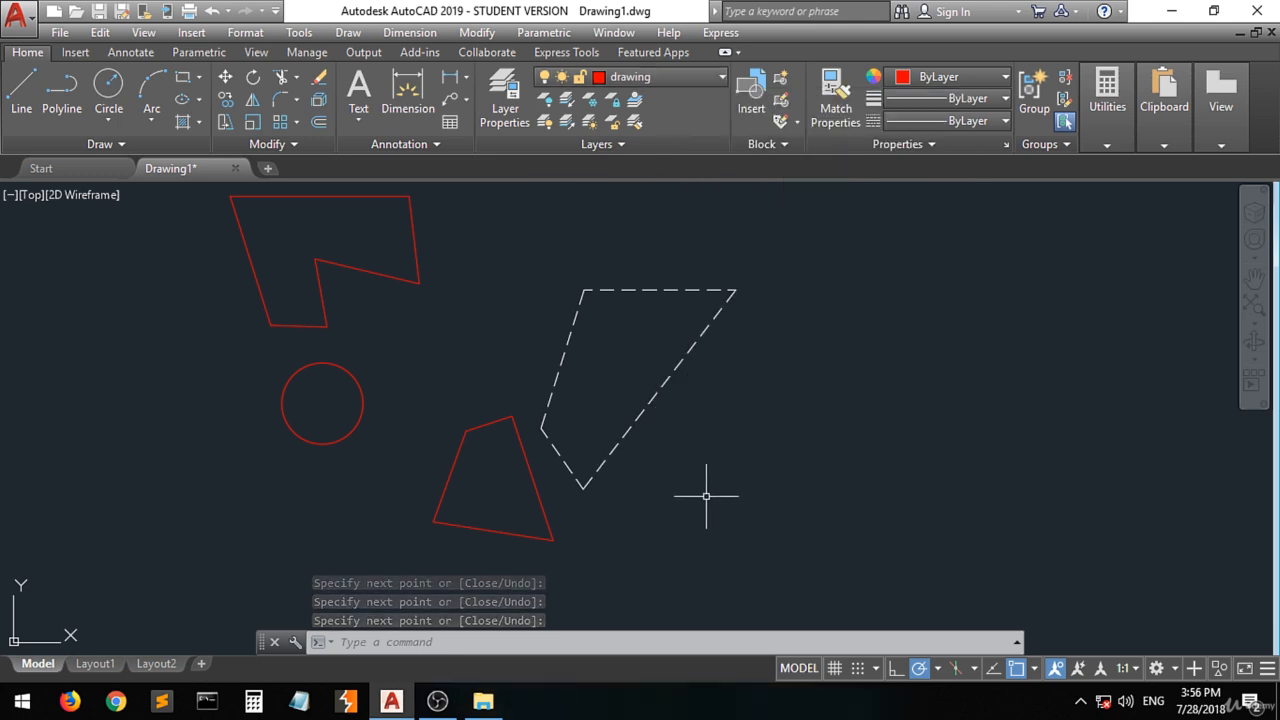
Select the red circle and move it to layer 0
{"action": "left_click", "coordinate": [384, 355]}
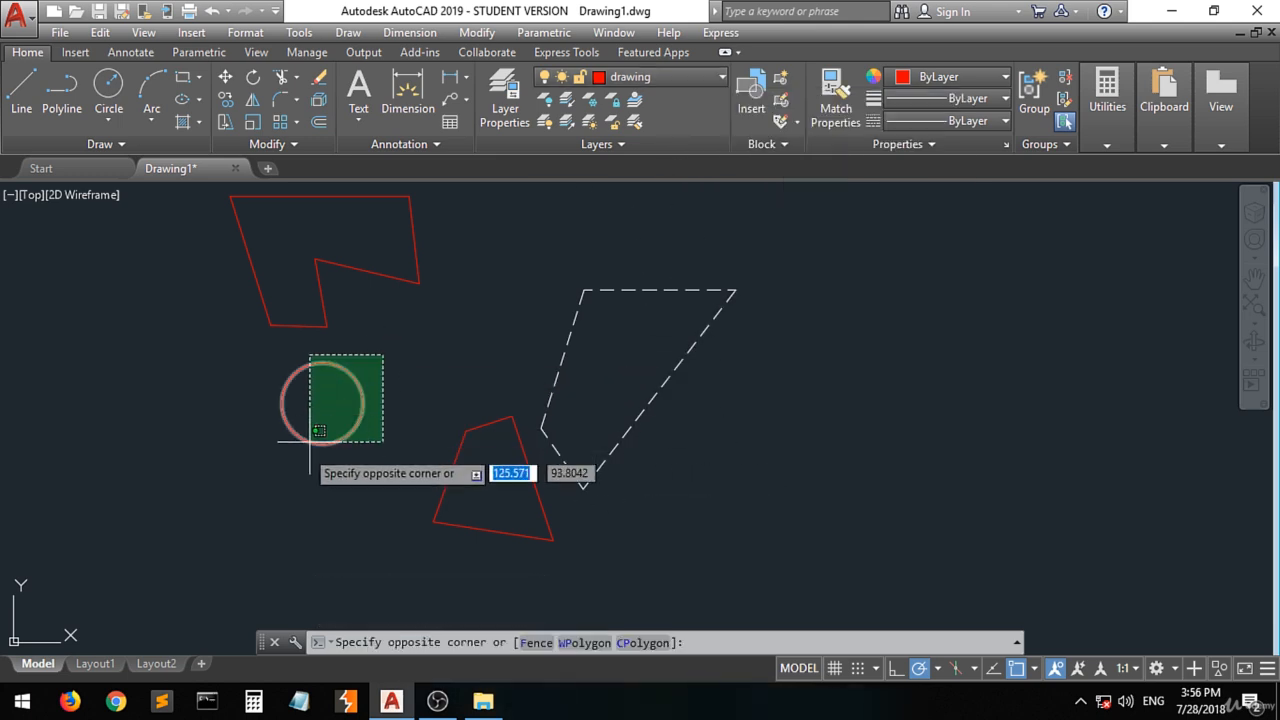
{"action": "left_click", "coordinate": [301, 455]}
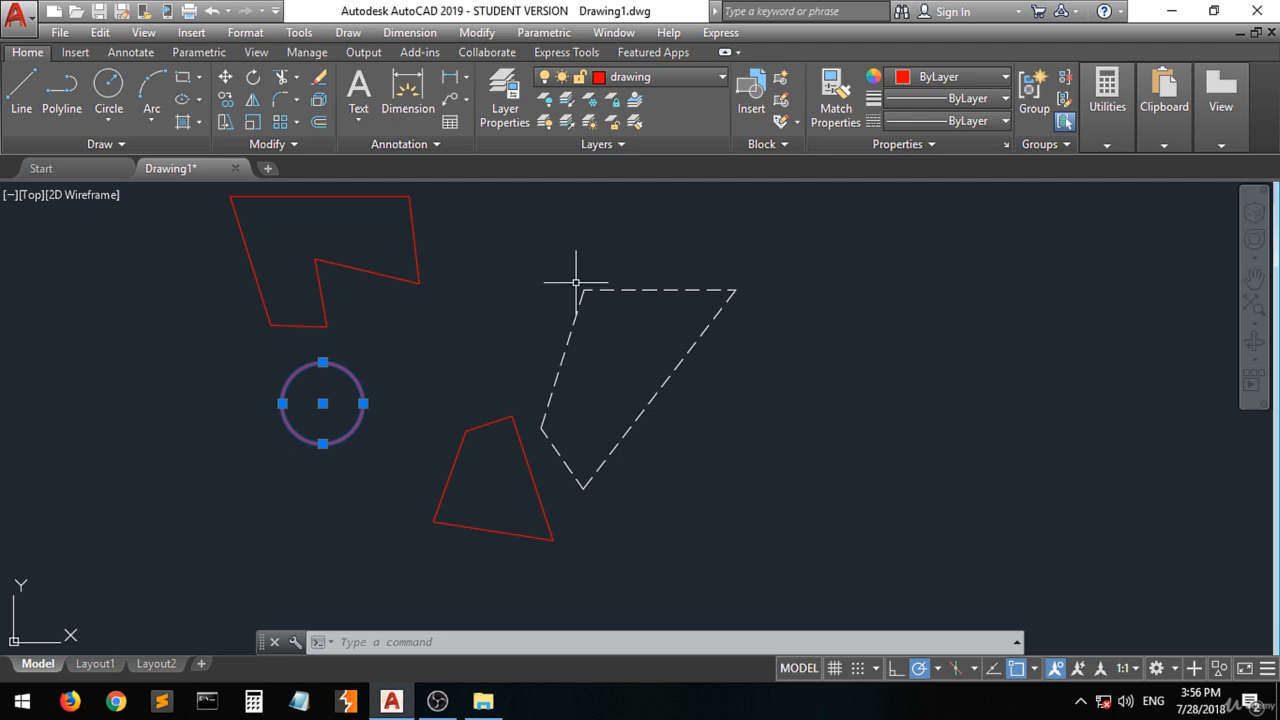
{"action": "left_click", "coordinate": [701, 75]}
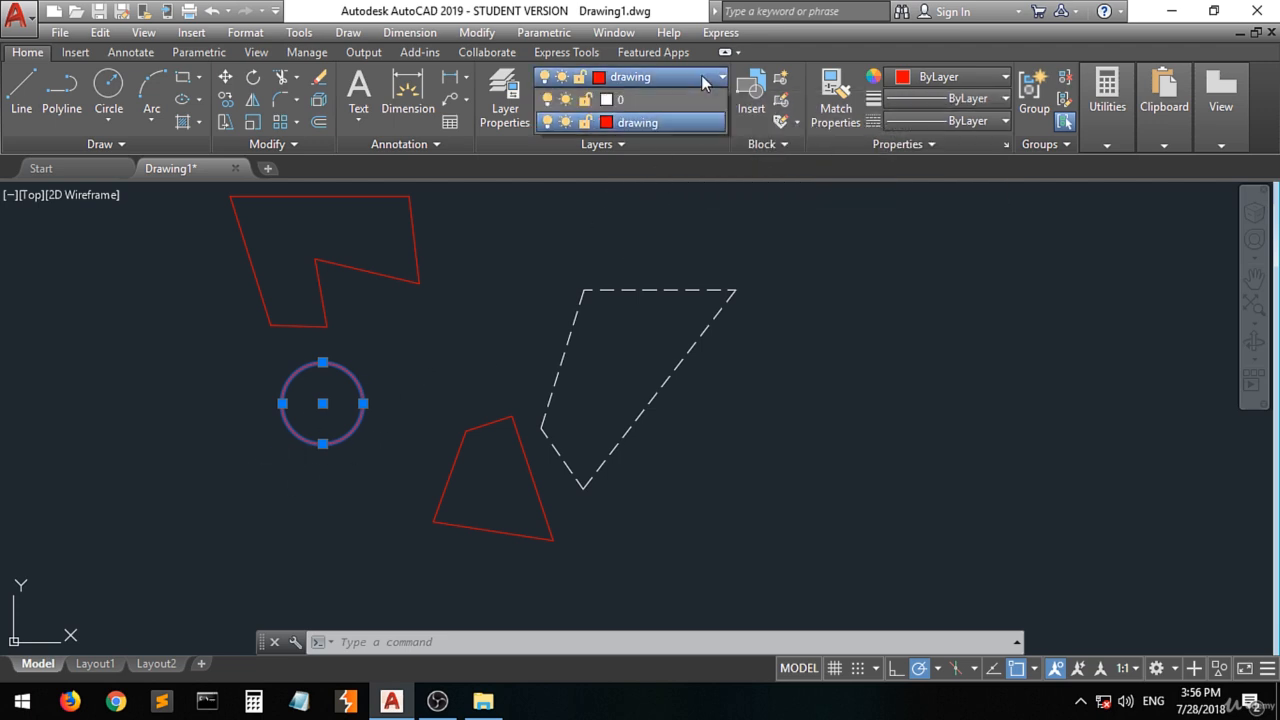
{"action": "left_click", "coordinate": [640, 96]}
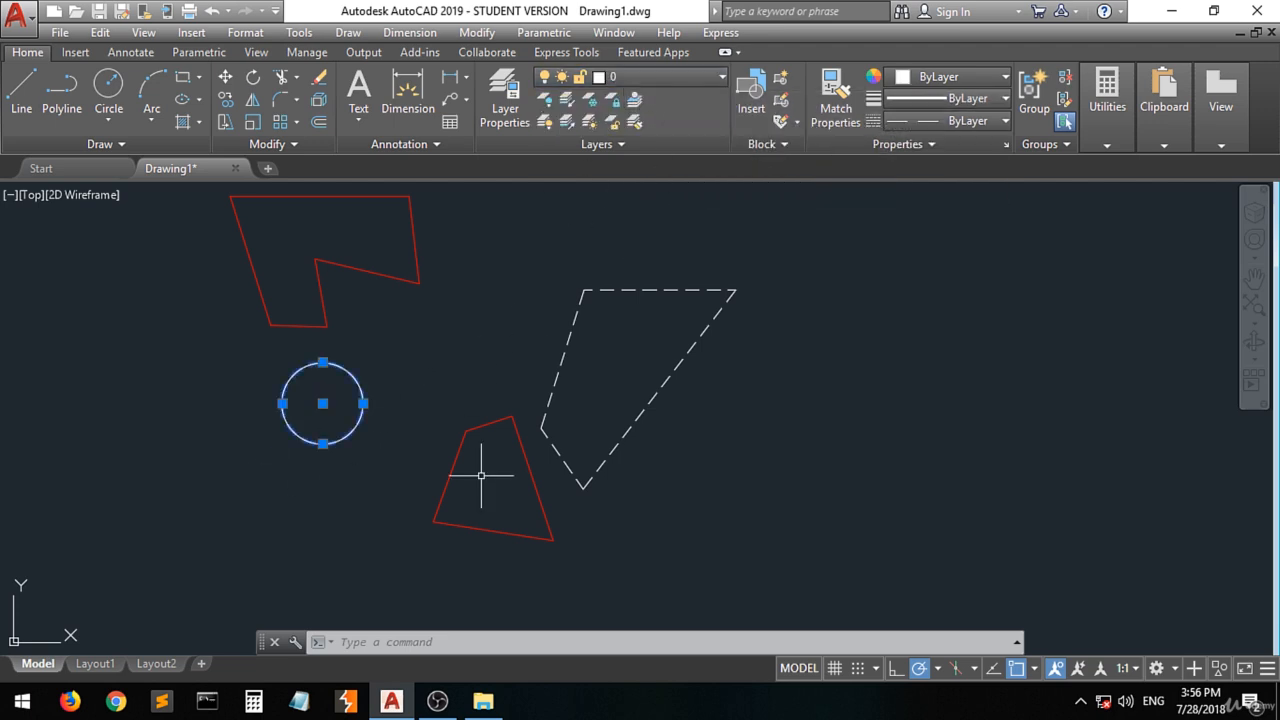
{"action": "type", "text": "l"}
{"action": "key", "text": "Return"}
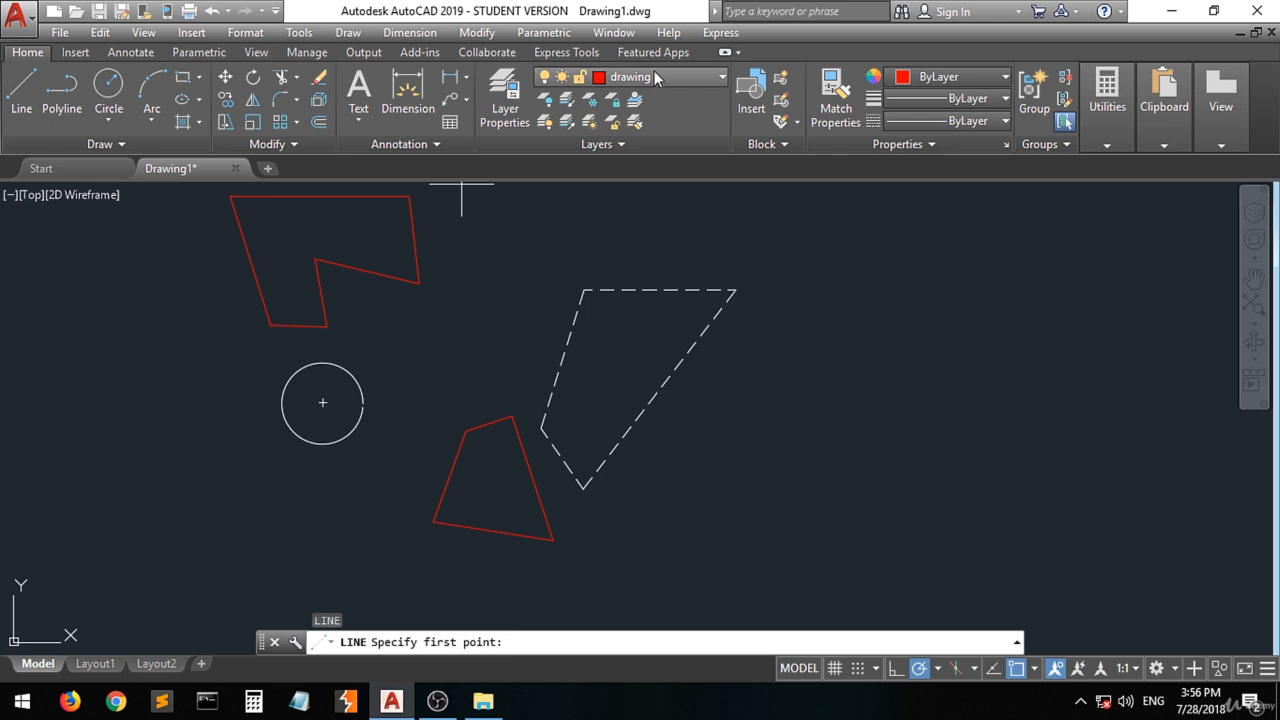
{"action": "key", "text": "Escape"}
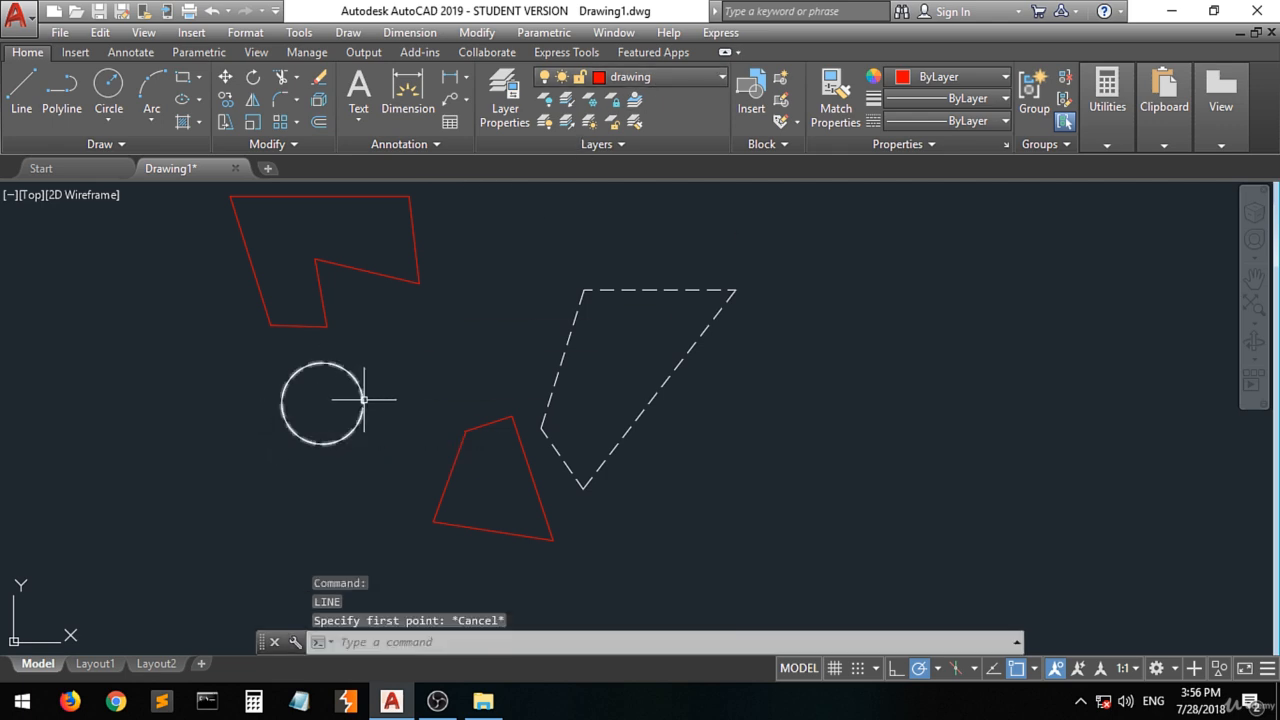
Draw a thin closed triangle with the Line tool on the "drawing" layer so that it crosses the circle
{"action": "mouse_move", "coordinate": [363, 399]}
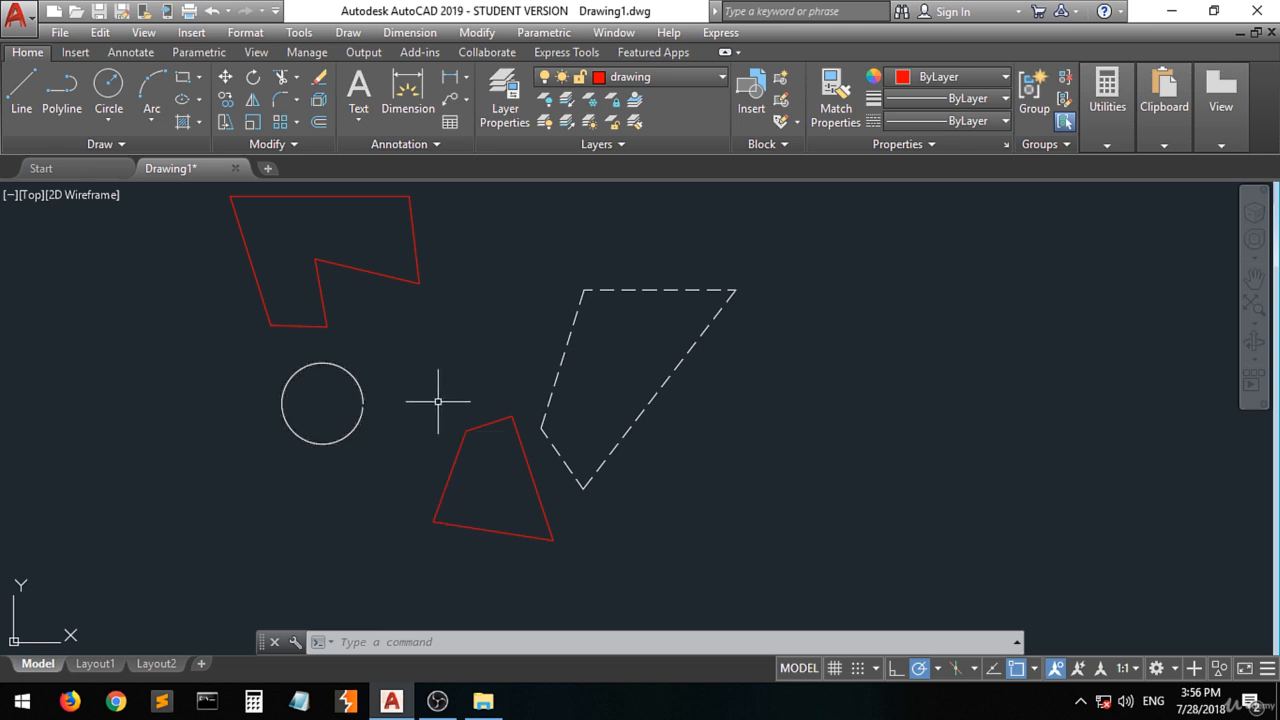
{"action": "mouse_move", "coordinate": [484, 424]}
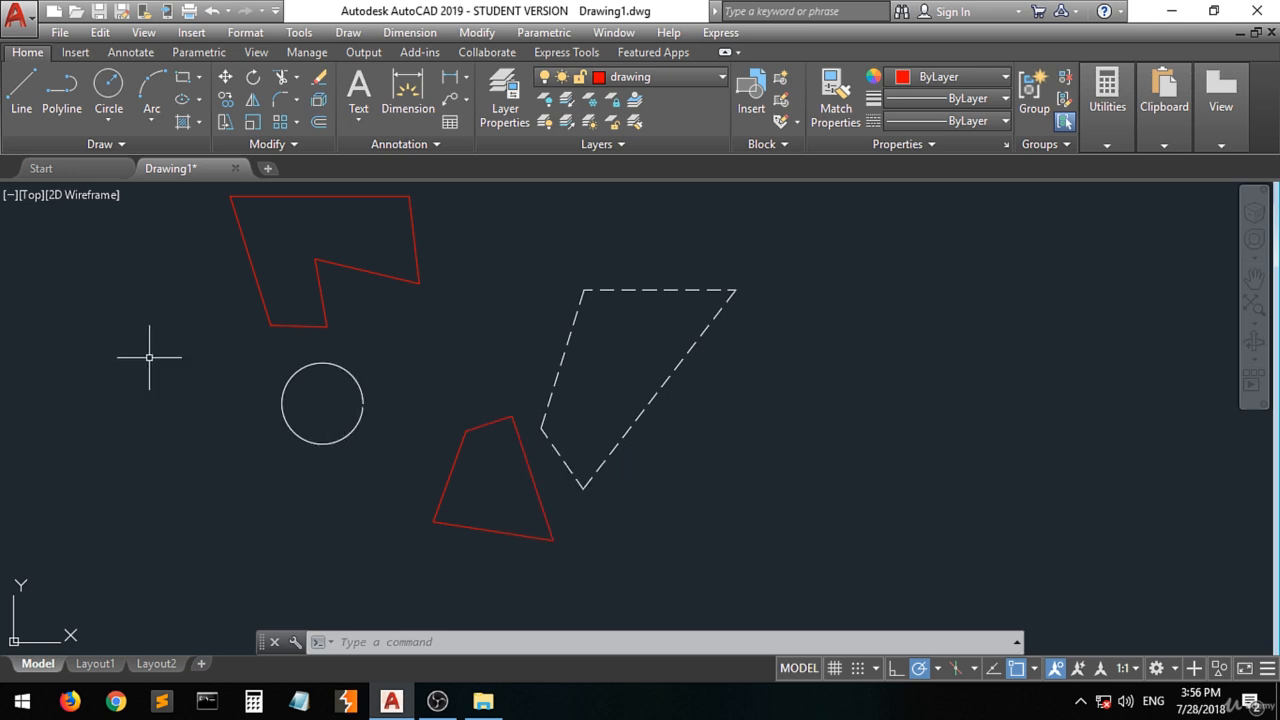
{"action": "left_click", "coordinate": [21, 88]}
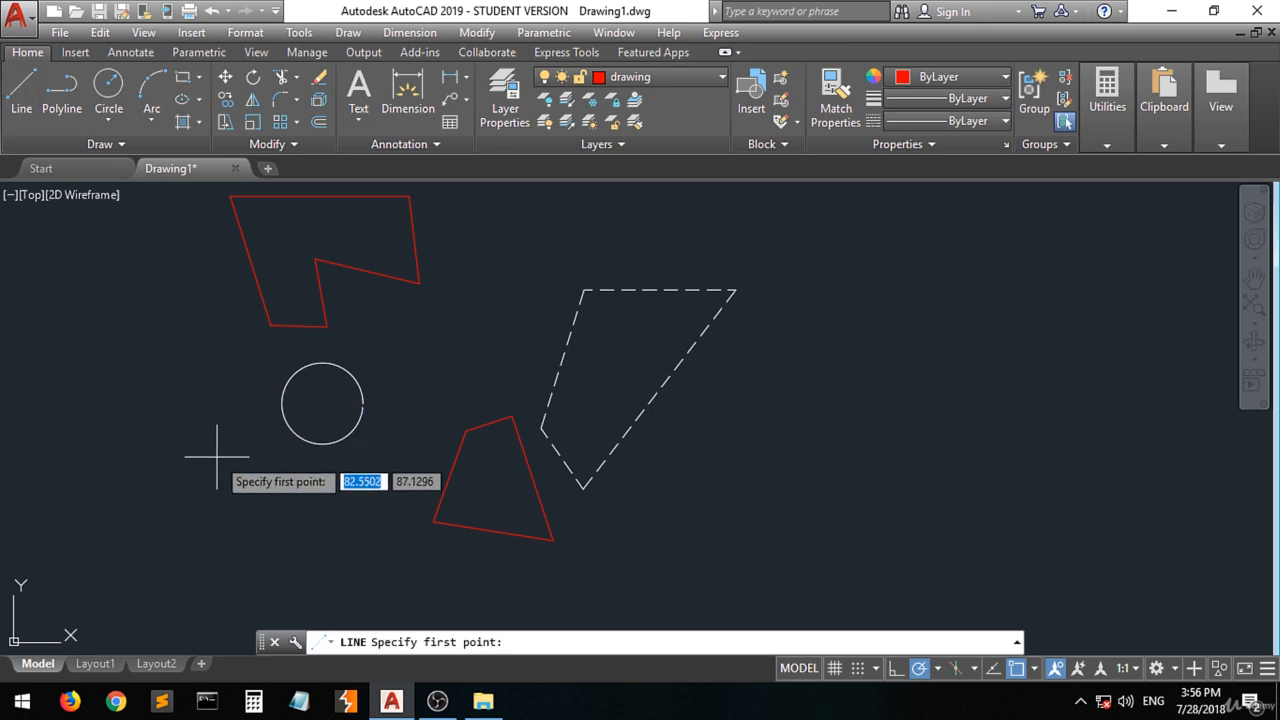
{"action": "left_click", "coordinate": [215, 438]}
{"action": "left_click", "coordinate": [433, 360]}
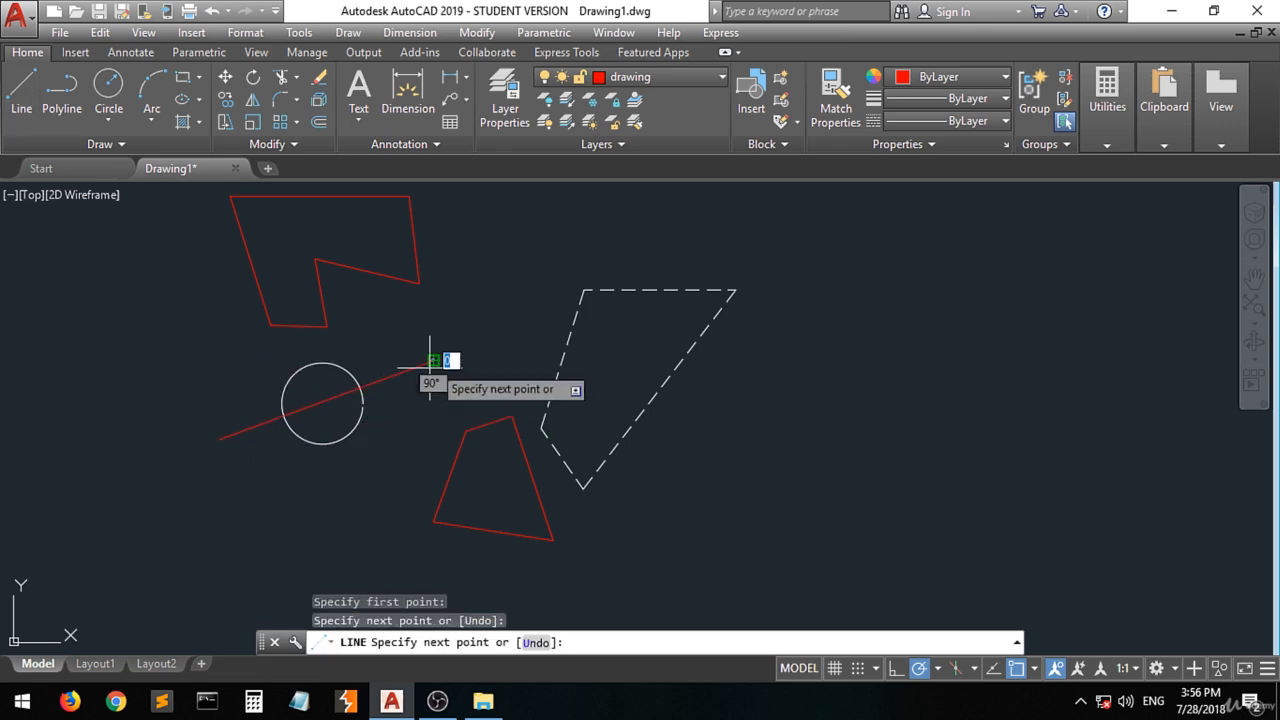
{"action": "left_click", "coordinate": [295, 450]}
{"action": "left_click", "coordinate": [218, 438]}
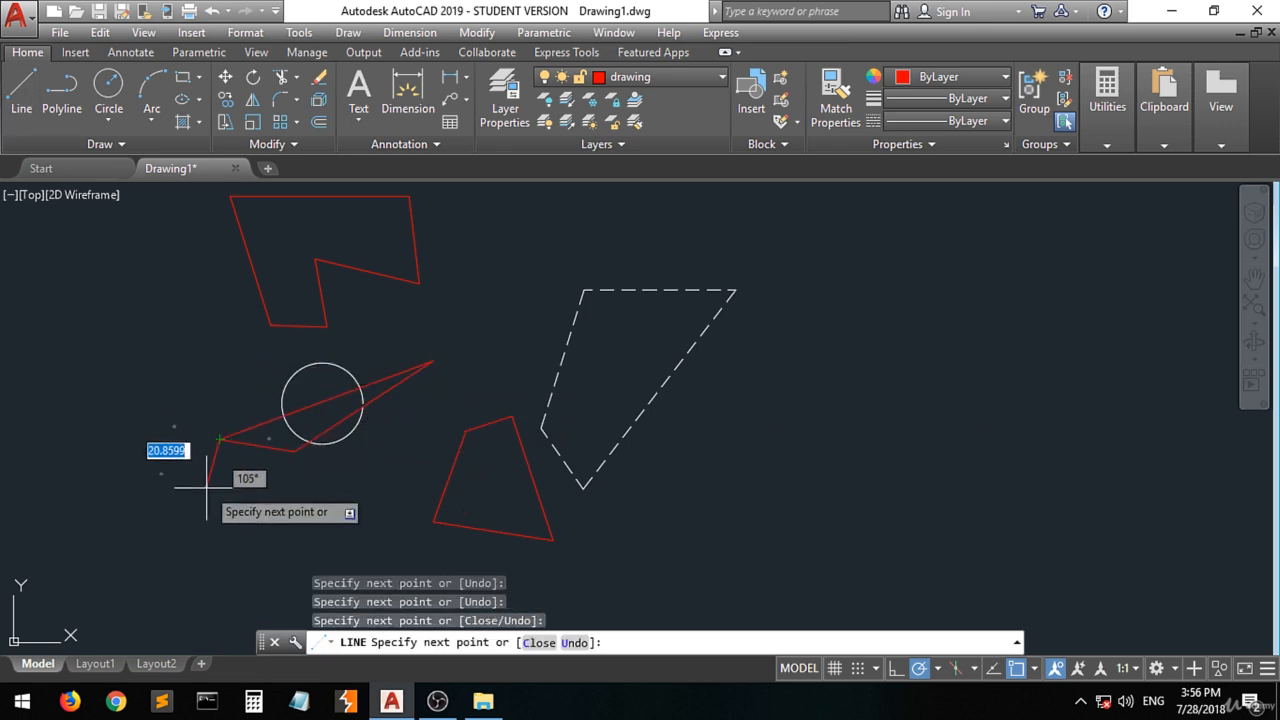
{"action": "key", "text": "Return"}
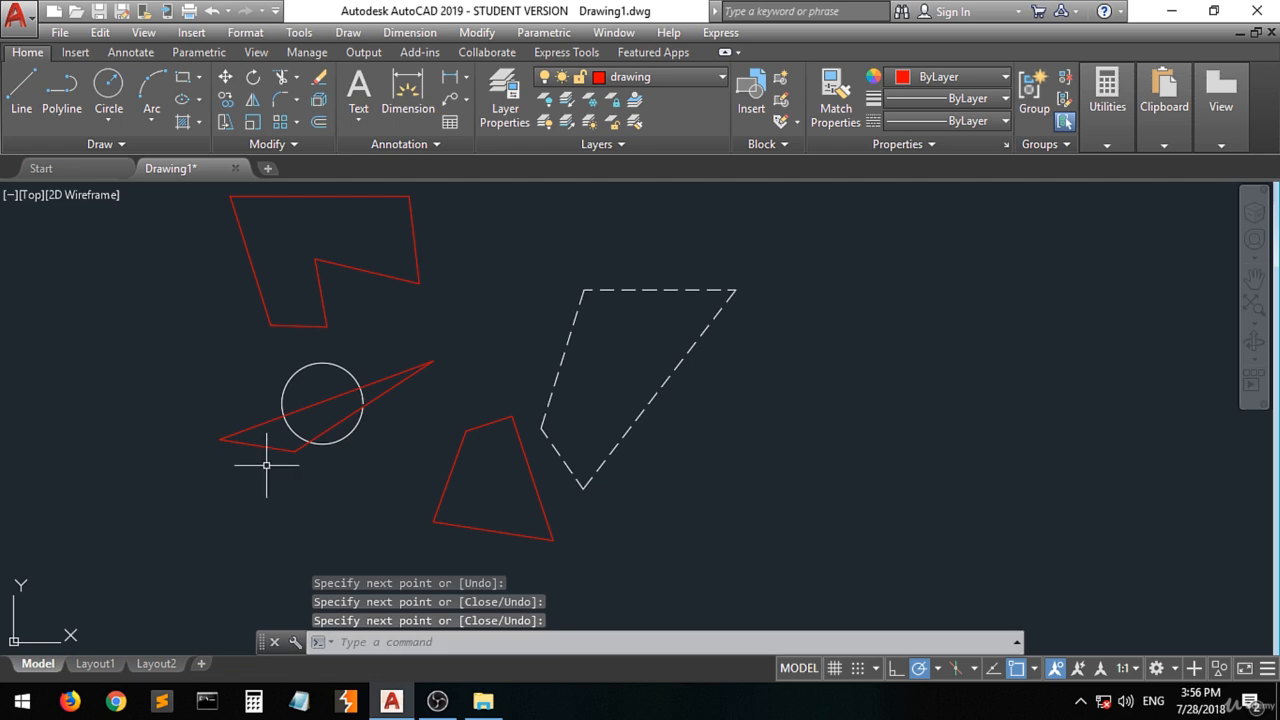
Freeze layer 0 with the layer Freeze command by picking the circle as the object on that layer
{"action": "scroll", "coordinate": [353, 390], "scroll_direction": "up", "scroll_amount": 4}
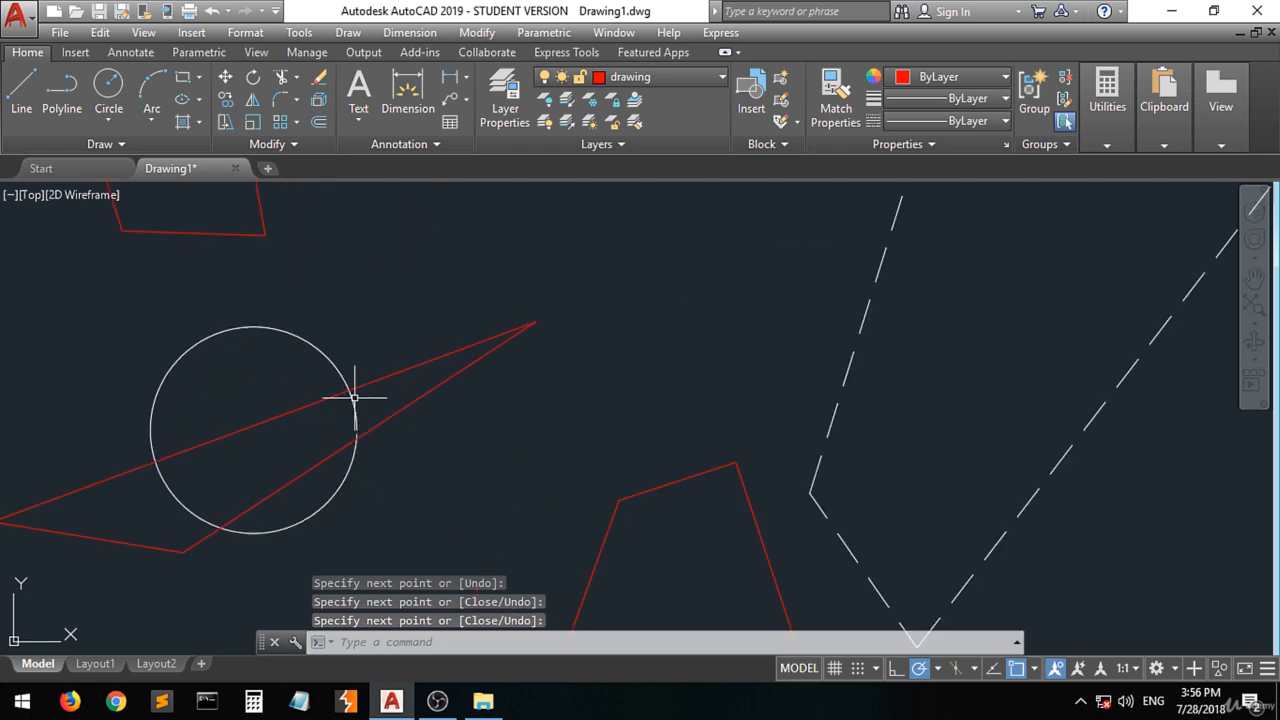
{"action": "scroll", "coordinate": [297, 449], "scroll_direction": "up", "scroll_amount": 2}
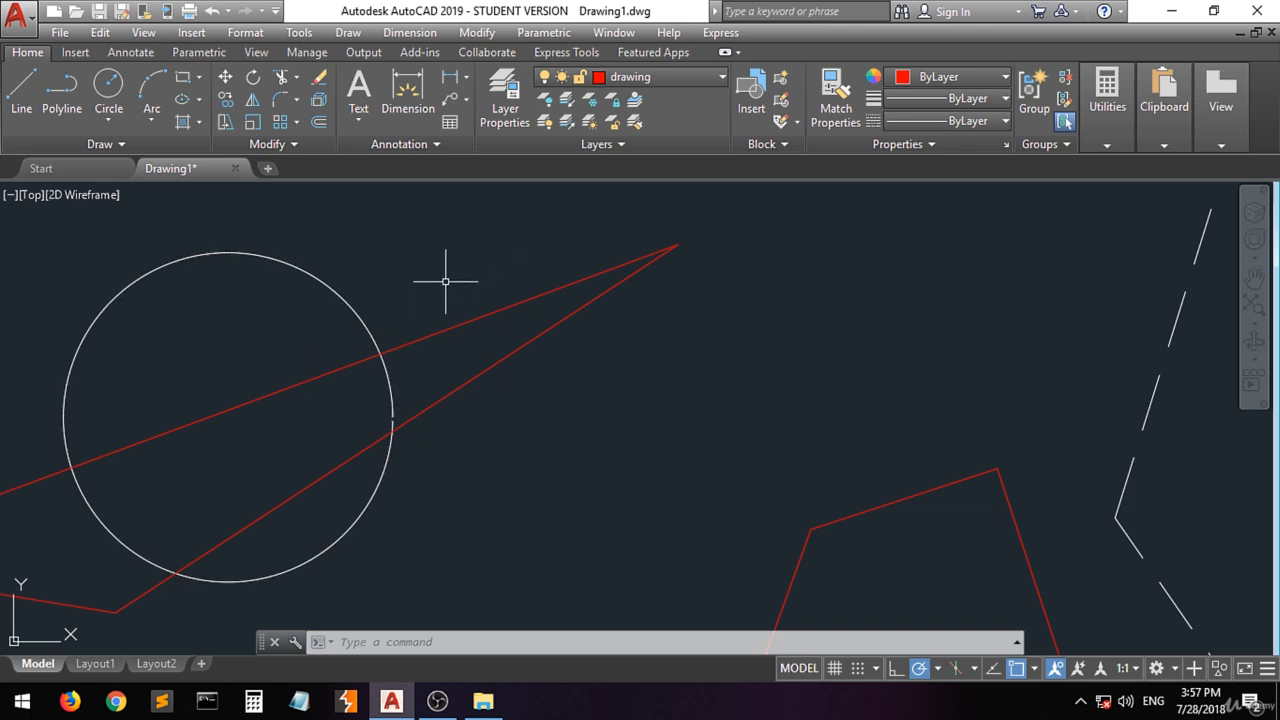
{"action": "left_click", "coordinate": [591, 107]}
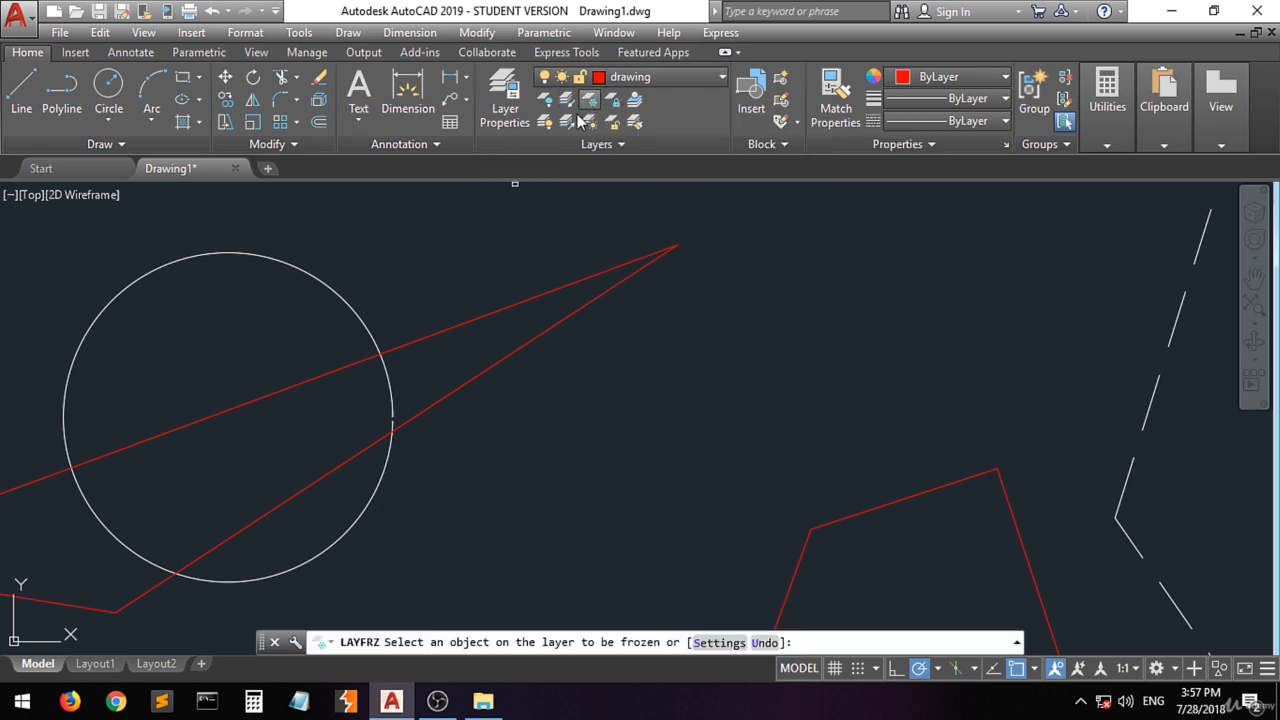
{"action": "left_click", "coordinate": [340, 295]}
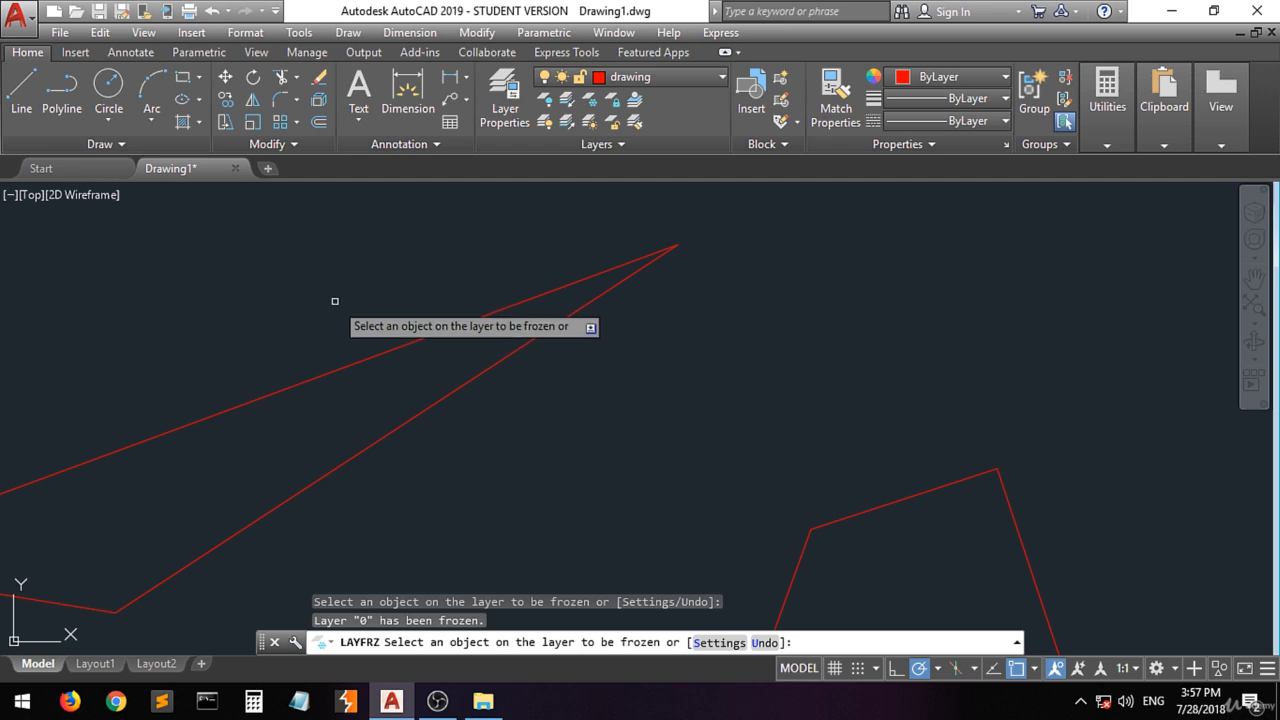
{"action": "scroll", "coordinate": [355, 301], "scroll_direction": "down", "scroll_amount": 4}
{"action": "scroll", "coordinate": [352, 410], "scroll_direction": "down", "scroll_amount": 5}
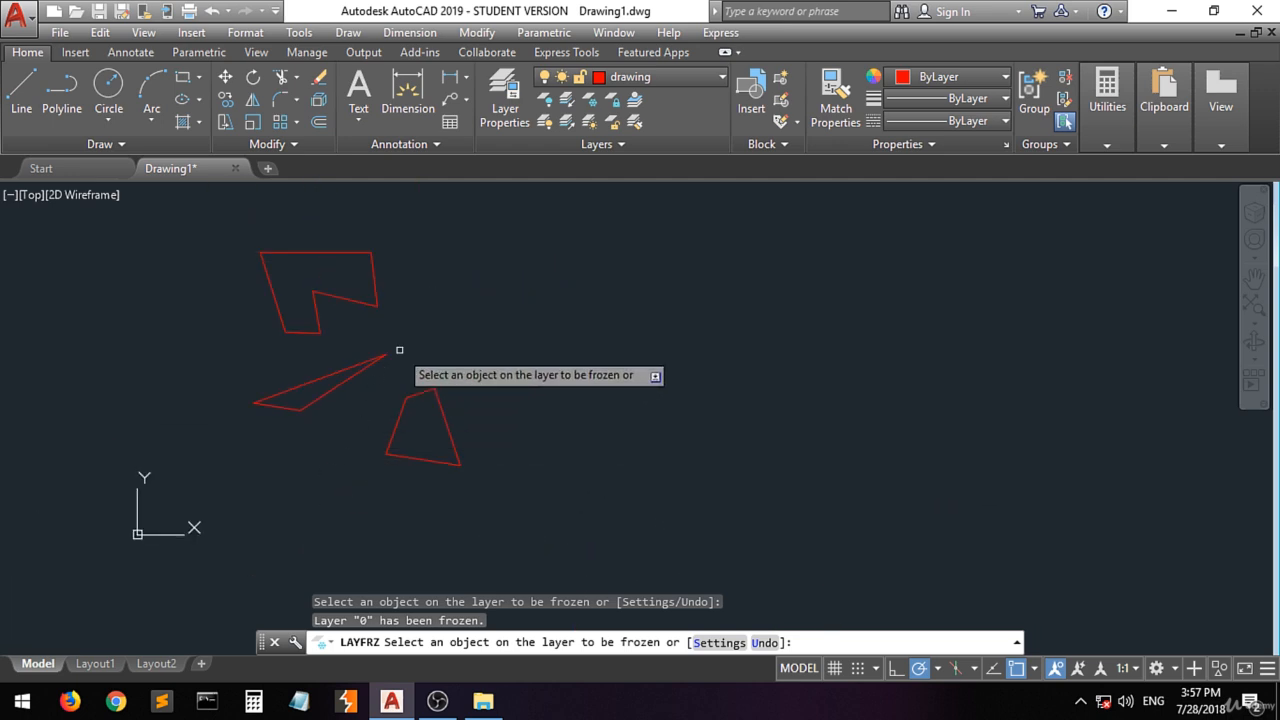
End the layer Freeze command and thaw all frozen layers in the drawing
{"action": "scroll", "coordinate": [437, 299], "scroll_direction": "up", "scroll_amount": 2}
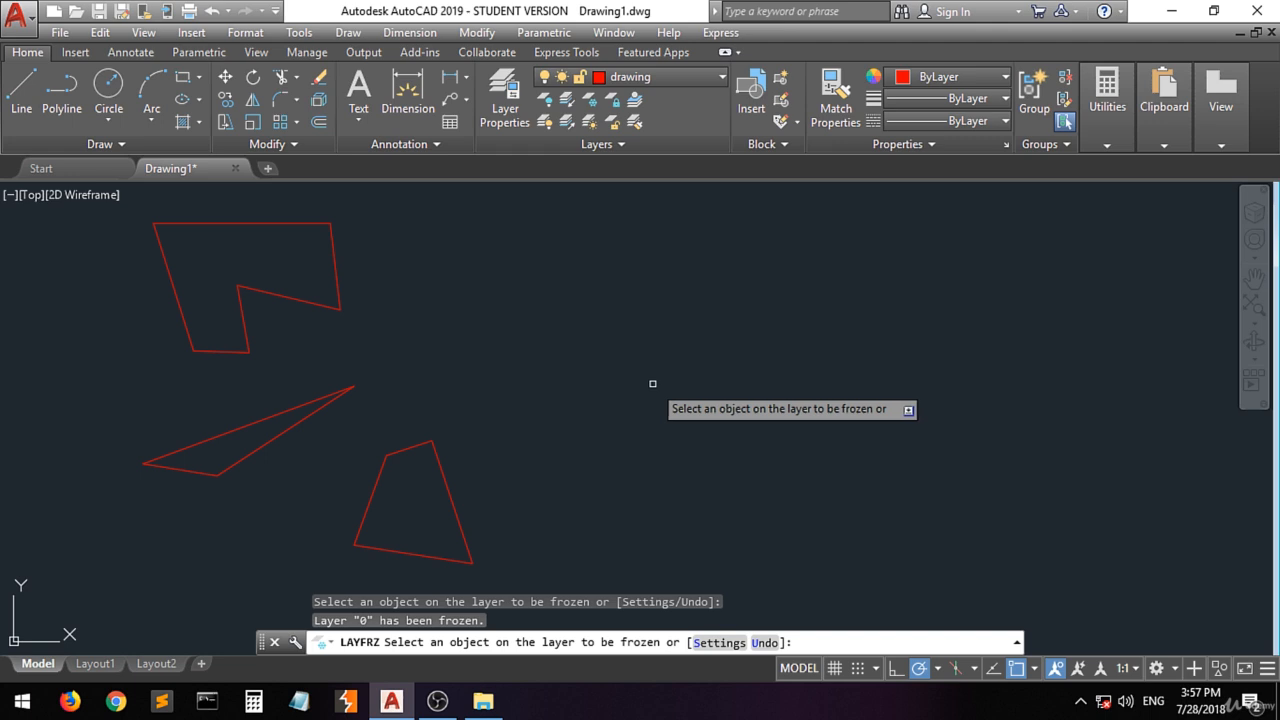
{"action": "scroll", "coordinate": [277, 386], "scroll_direction": "up", "scroll_amount": 3}
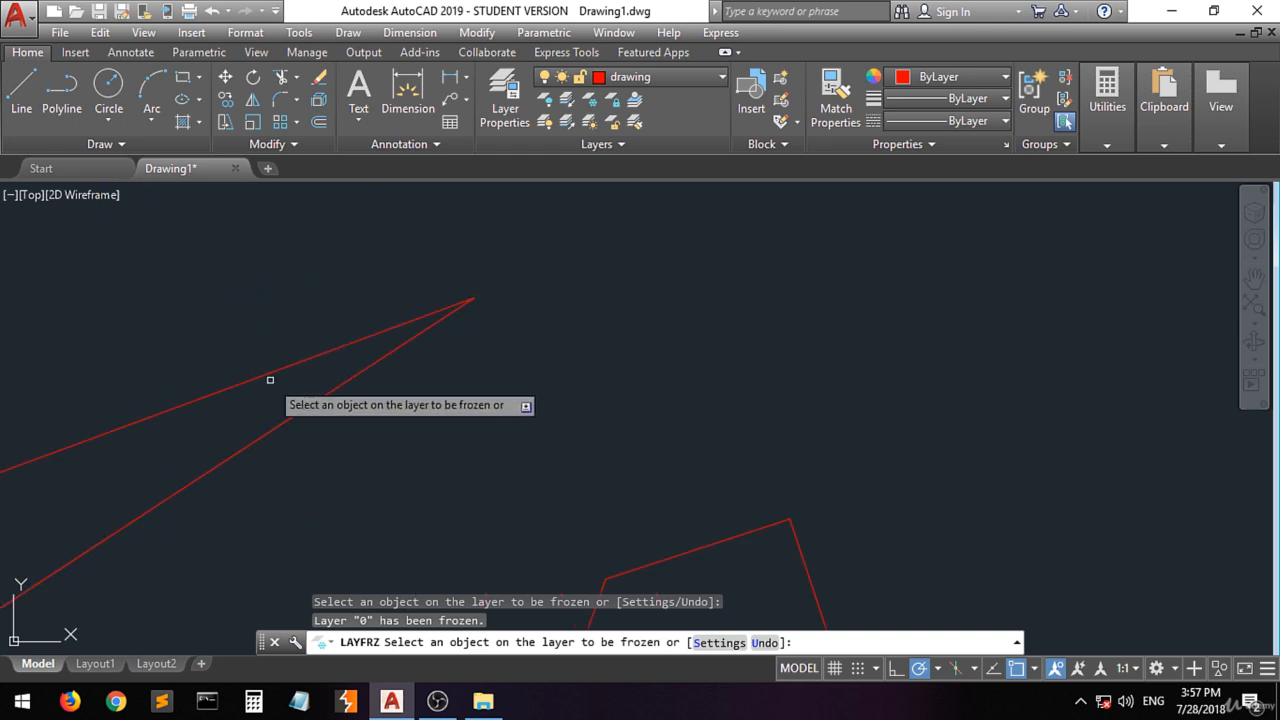
{"action": "scroll", "coordinate": [270, 327], "scroll_direction": "down", "scroll_amount": 3}
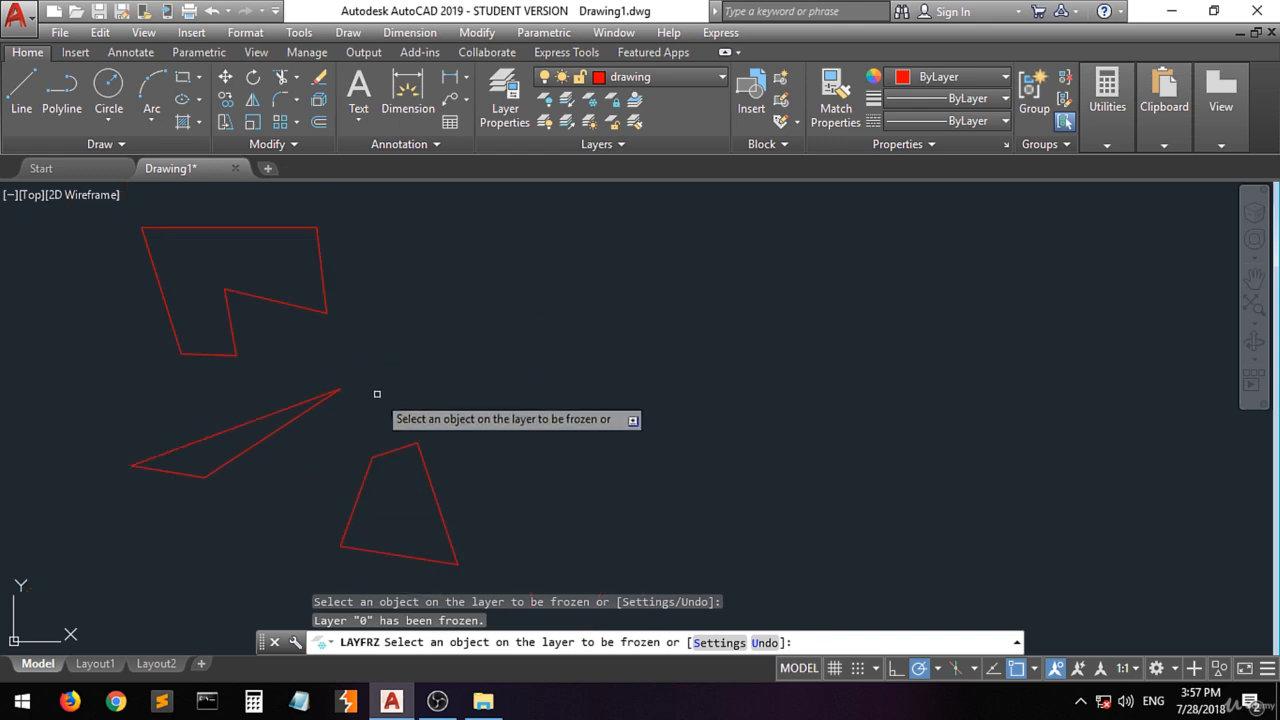
{"action": "left_click", "coordinate": [587, 123]}
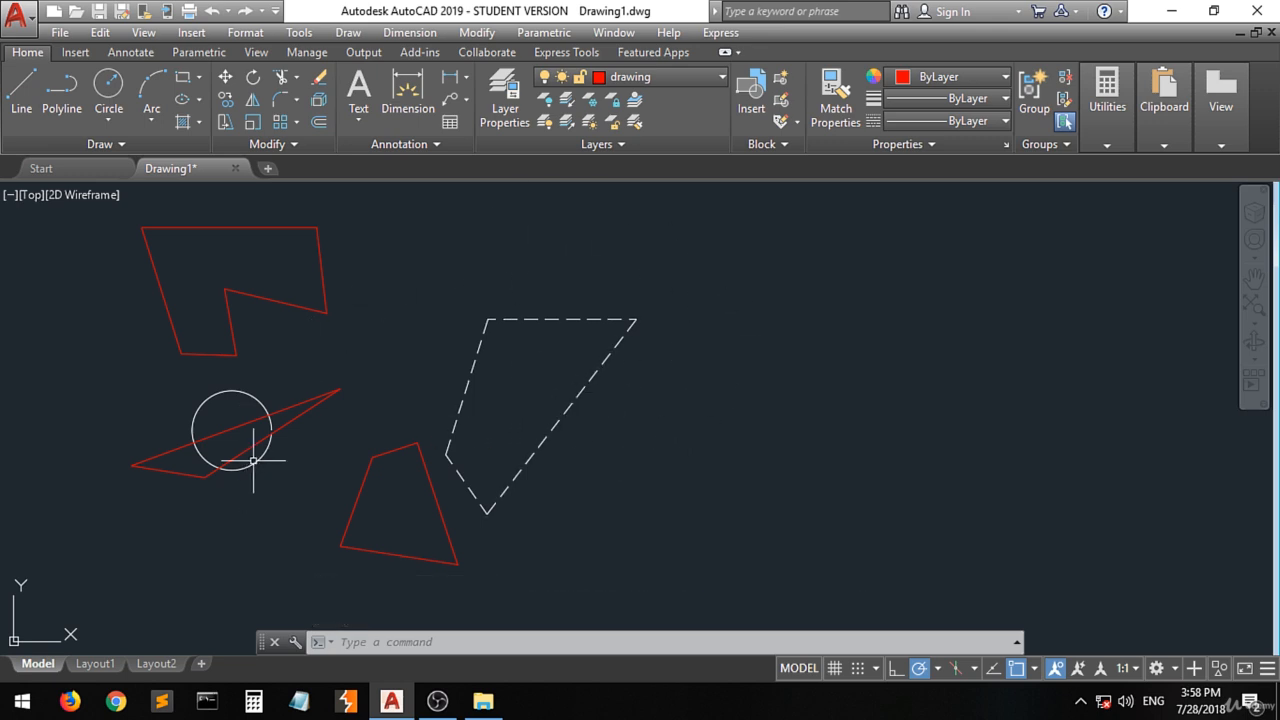
Isolate layer 0 with the layer Isolate command by picking the white circle
{"action": "scroll", "coordinate": [263, 401], "scroll_direction": "up", "scroll_amount": 5}
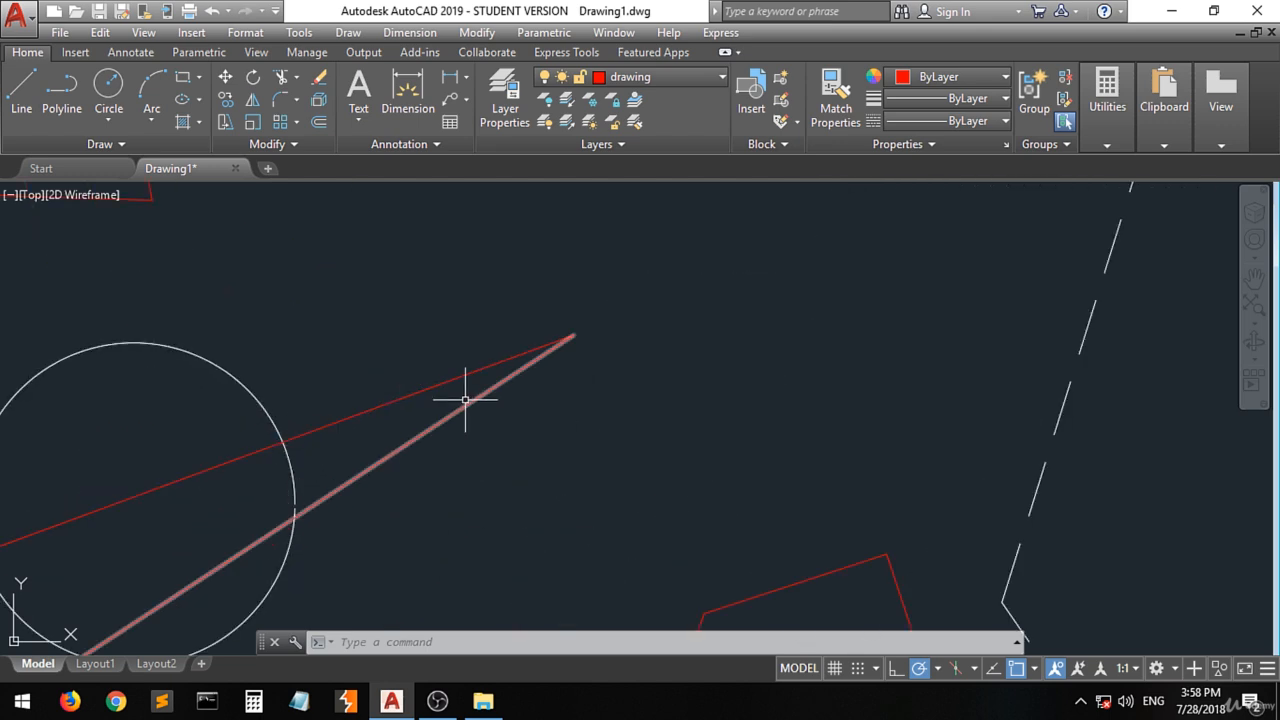
{"action": "mouse_move", "coordinate": [242, 382]}
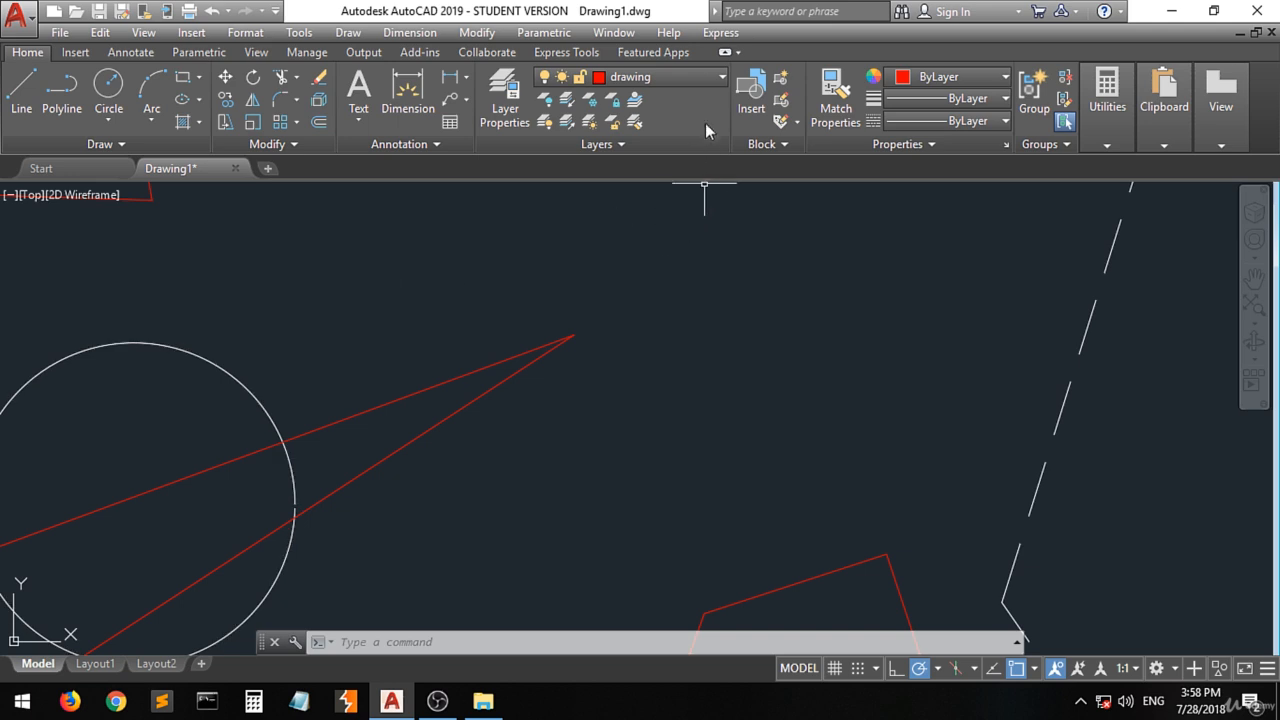
{"action": "left_click", "coordinate": [568, 103]}
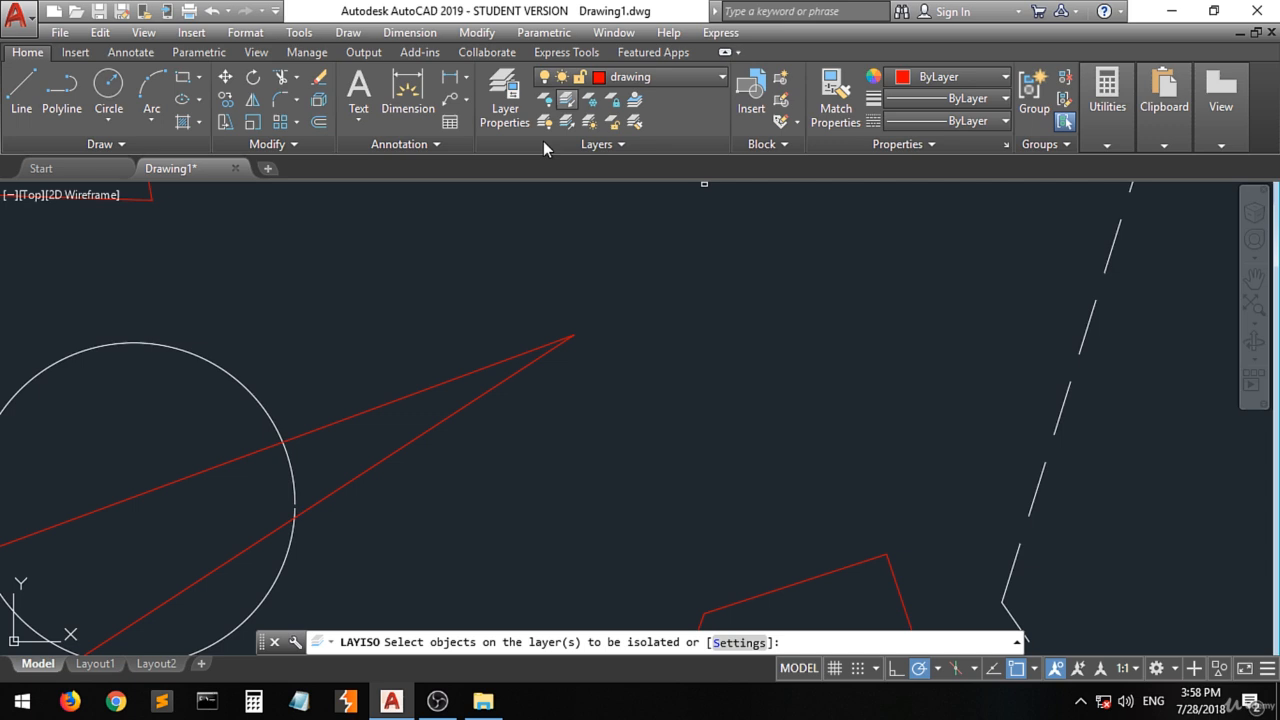
{"action": "left_click", "coordinate": [256, 399]}
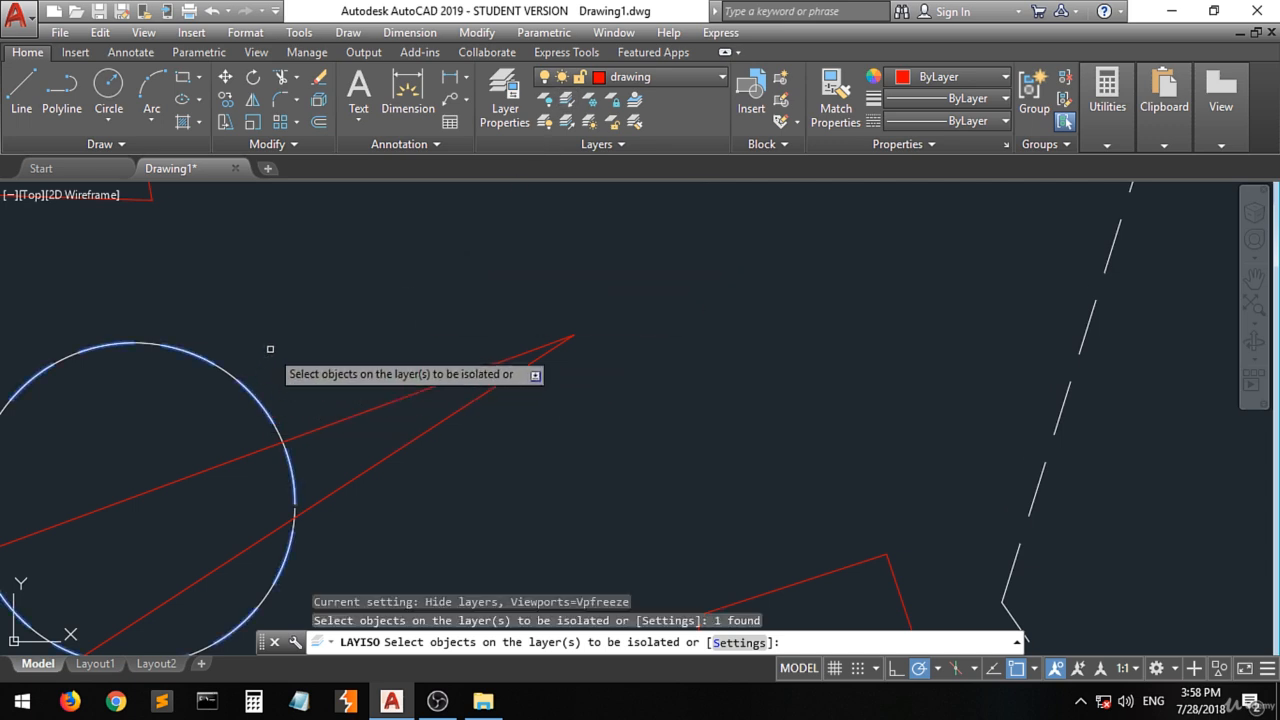
{"action": "key", "text": "Return"}
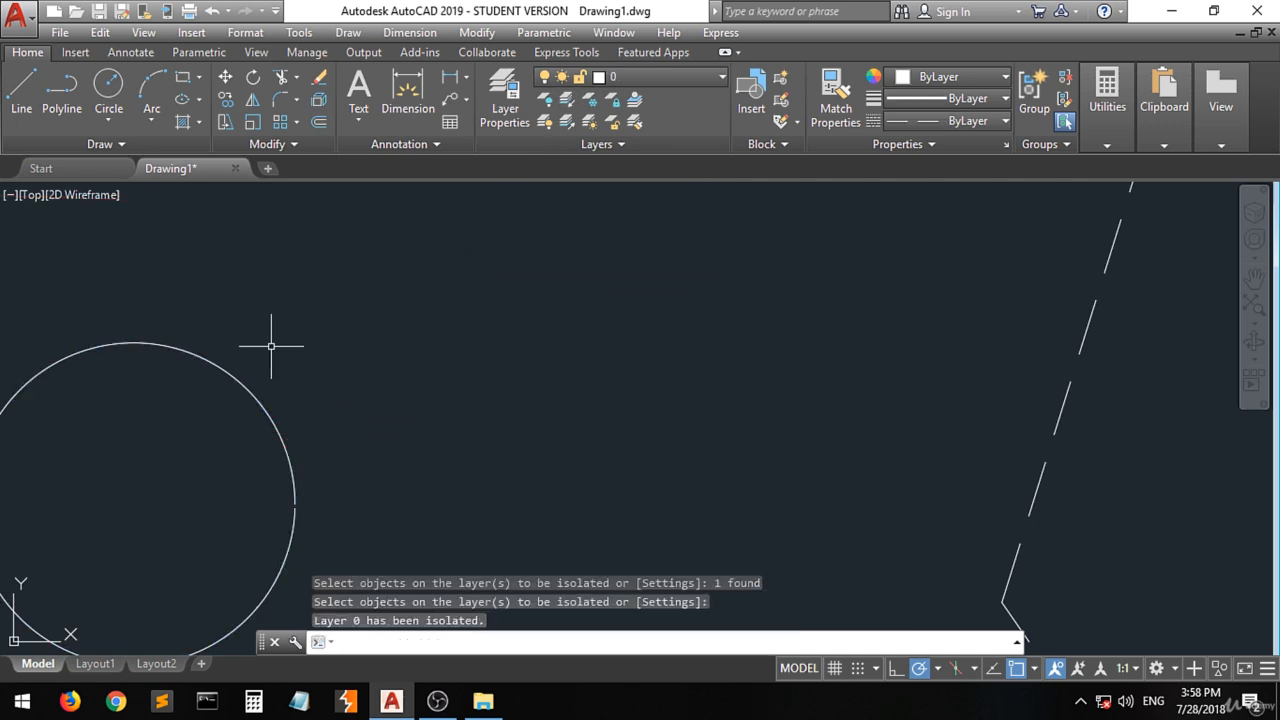
Unisolate the layers to restore the ones hidden by the layer Isolate command
{"action": "scroll", "coordinate": [270, 346], "scroll_direction": "down", "scroll_amount": 8}
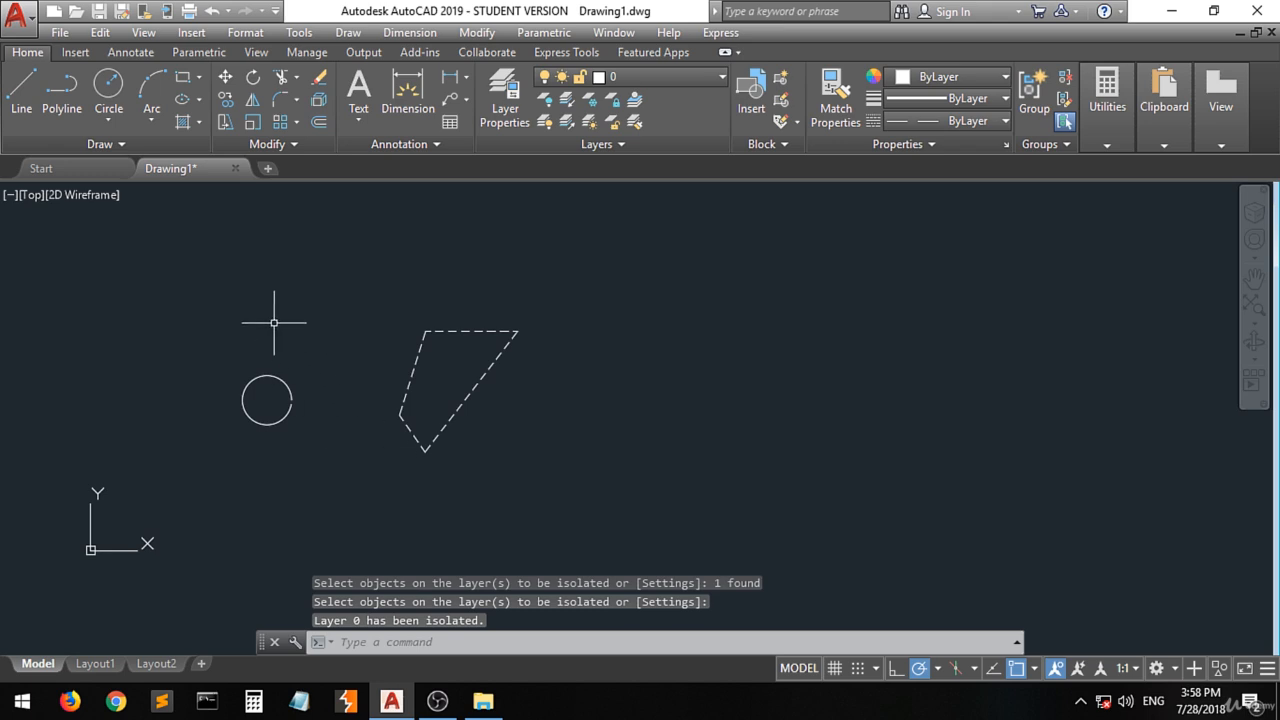
{"action": "scroll", "coordinate": [274, 322], "scroll_direction": "up", "scroll_amount": 2}
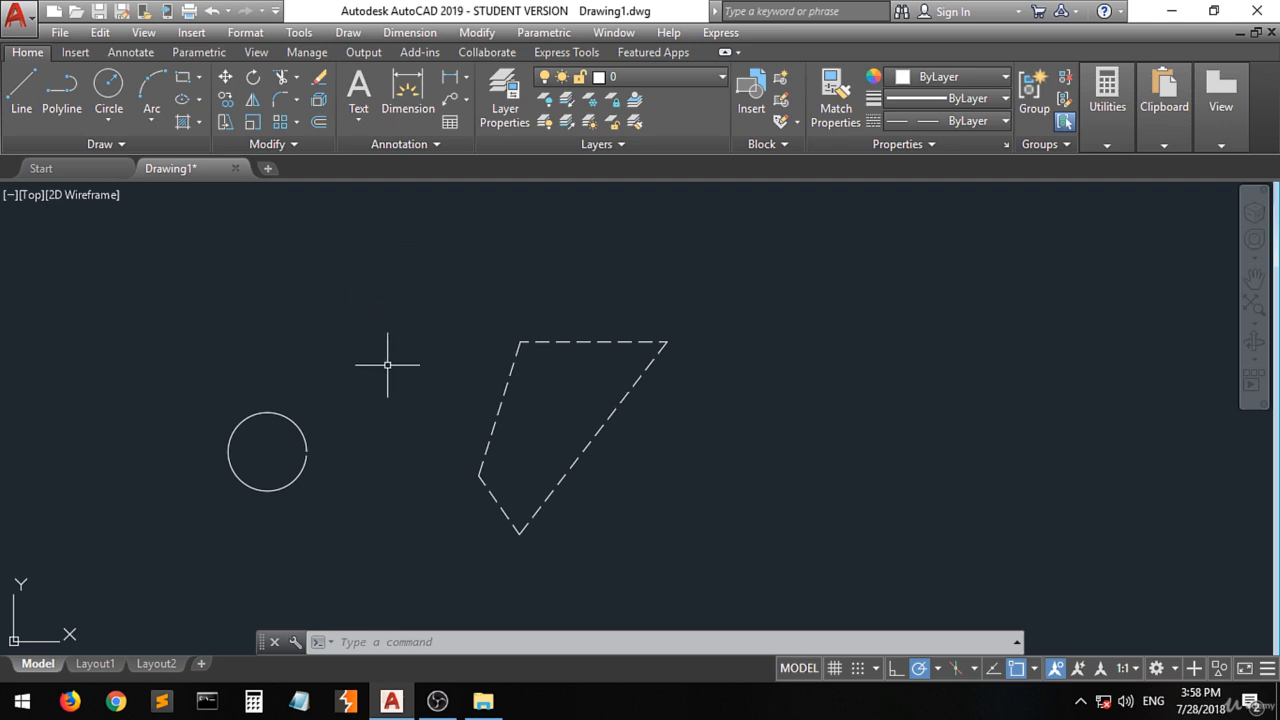
{"action": "left_click", "coordinate": [567, 121]}
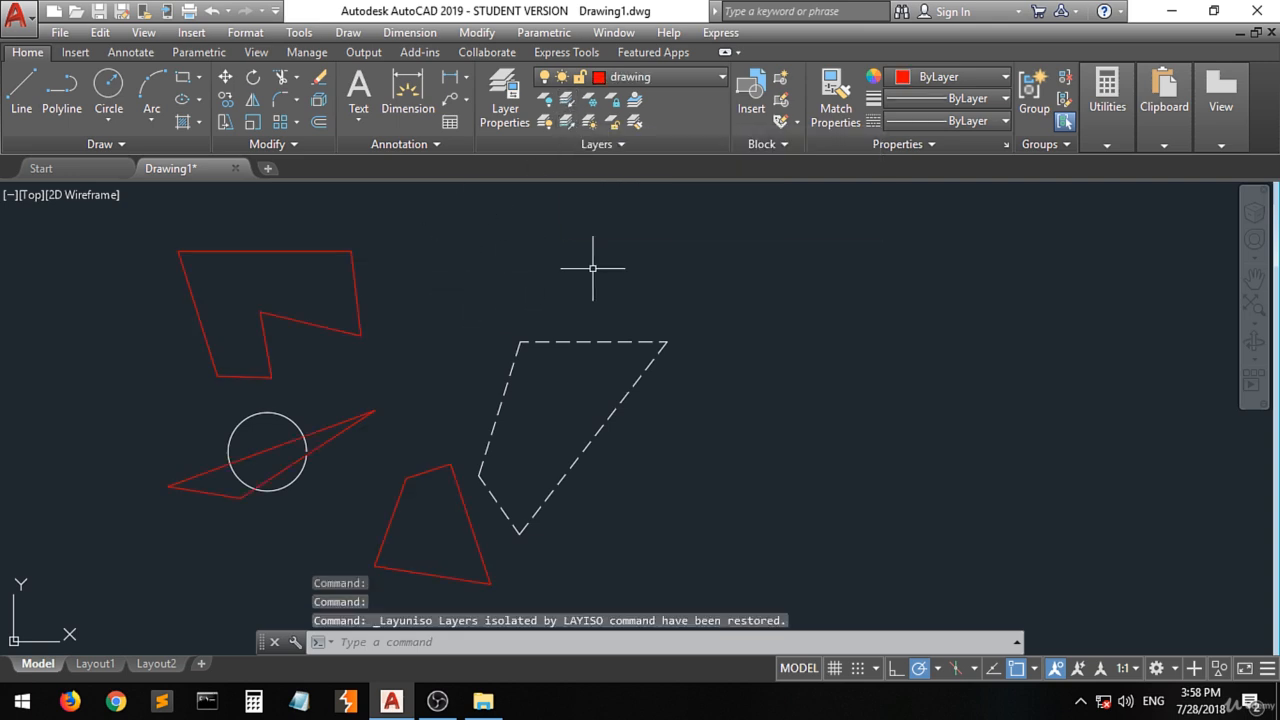
Create a new layer named "text" in the Layer Properties Manager
{"action": "left_click", "coordinate": [507, 111]}
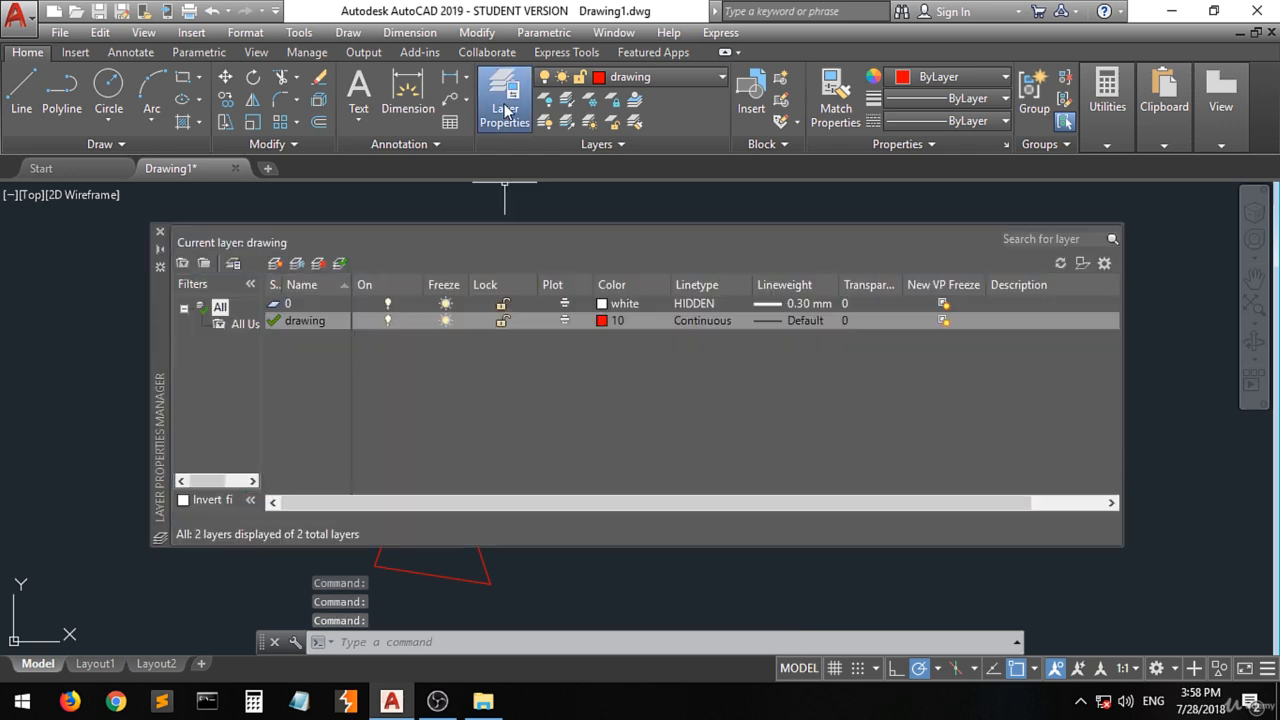
{"action": "left_click", "coordinate": [274, 264]}
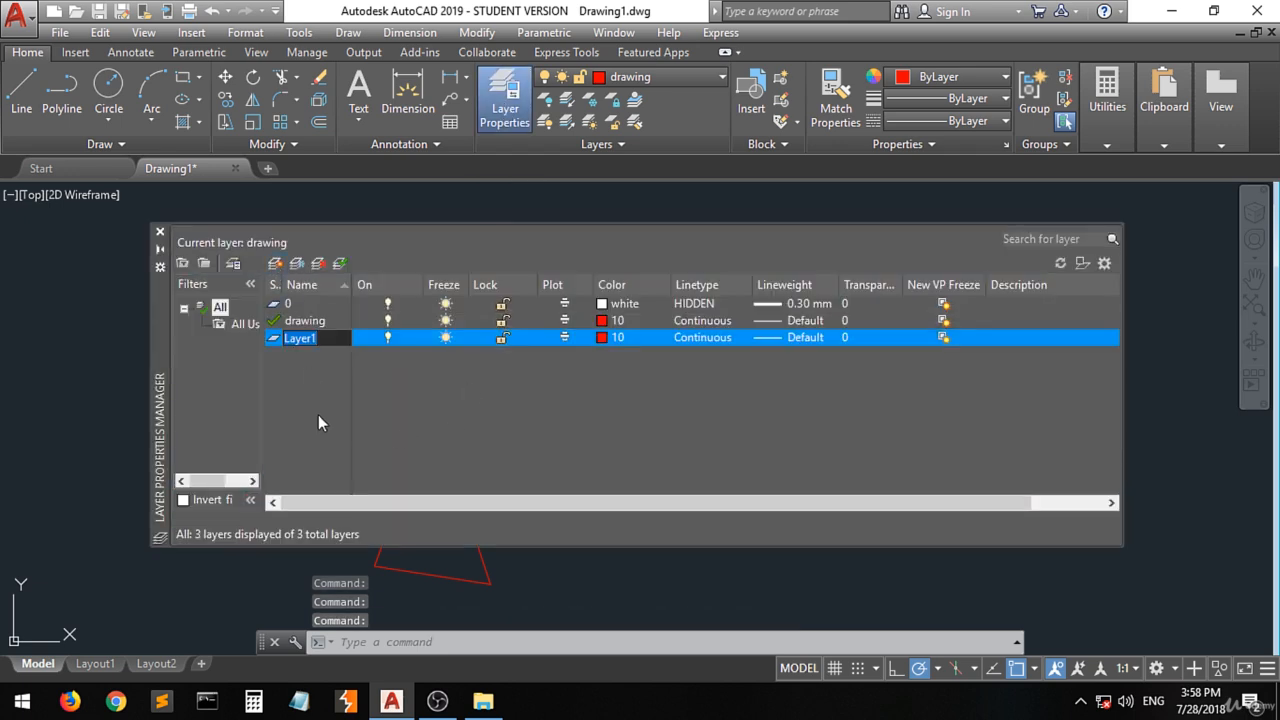
{"action": "type", "text": "tex"}
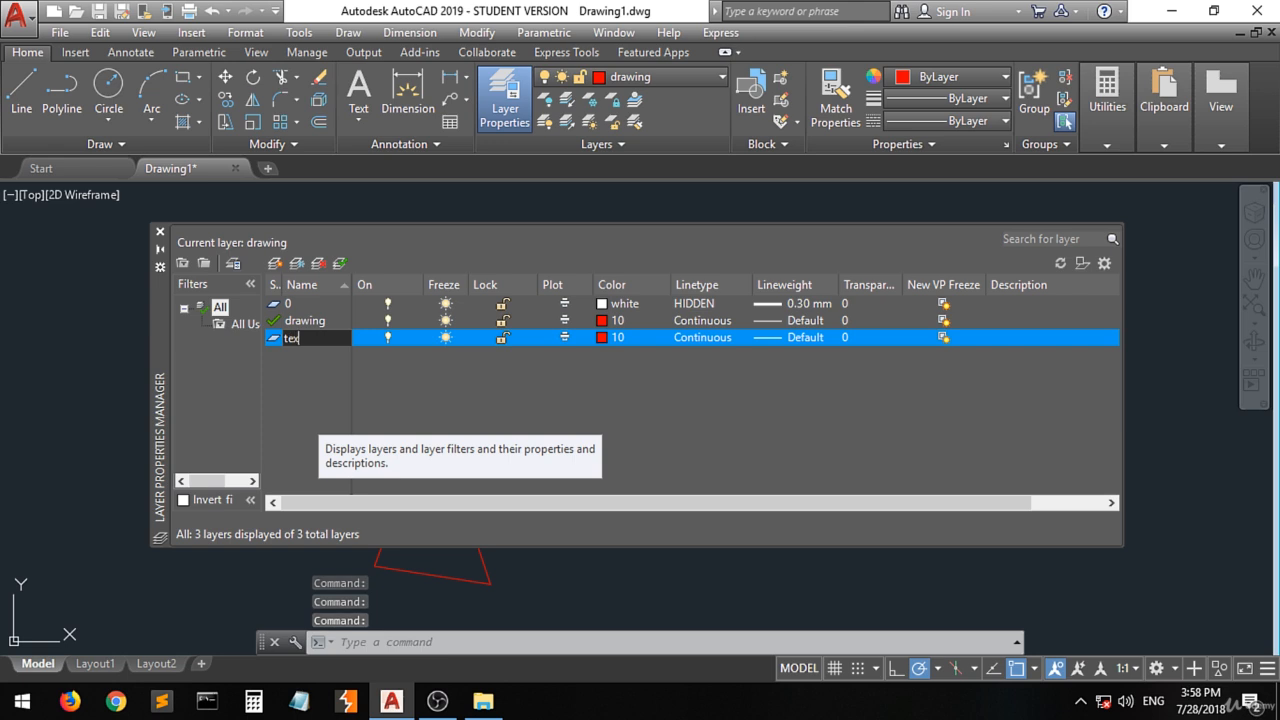
{"action": "type", "text": "t"}
{"action": "key", "text": "Return"}
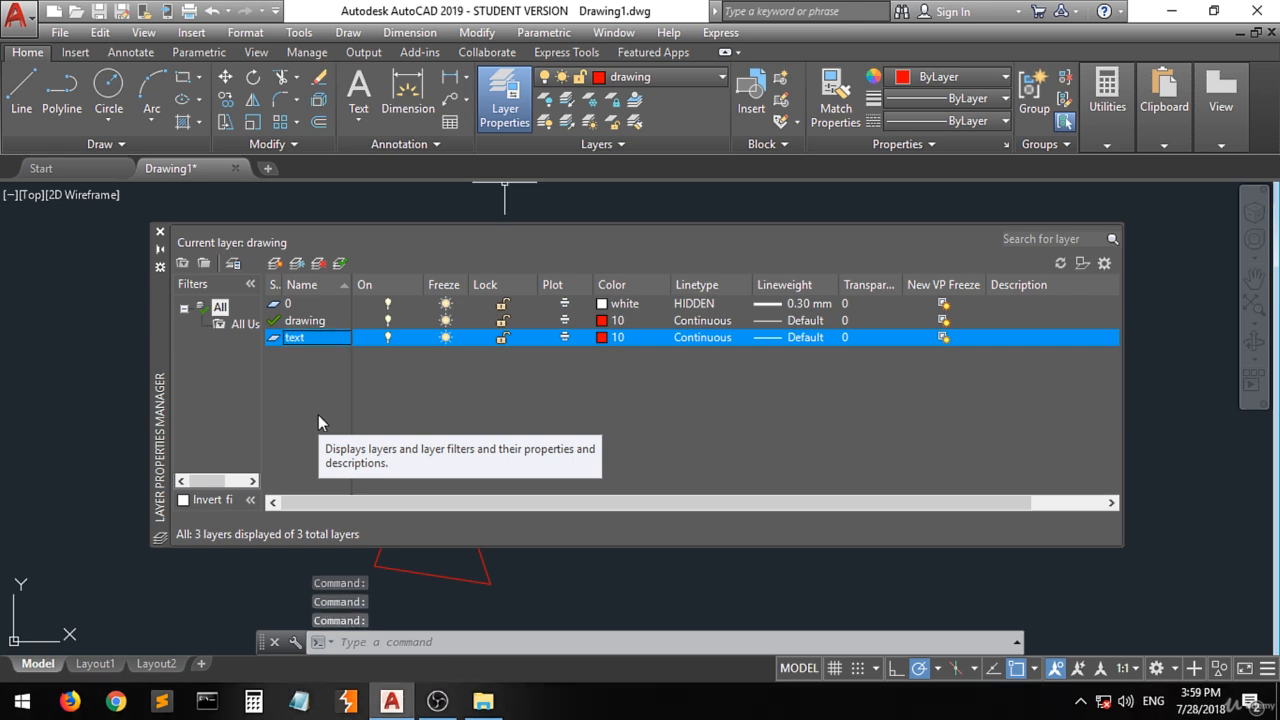
Set the "text" layer's color to magenta, index color 210, and close the Layer Properties Manager
{"action": "left_click", "coordinate": [602, 338]}
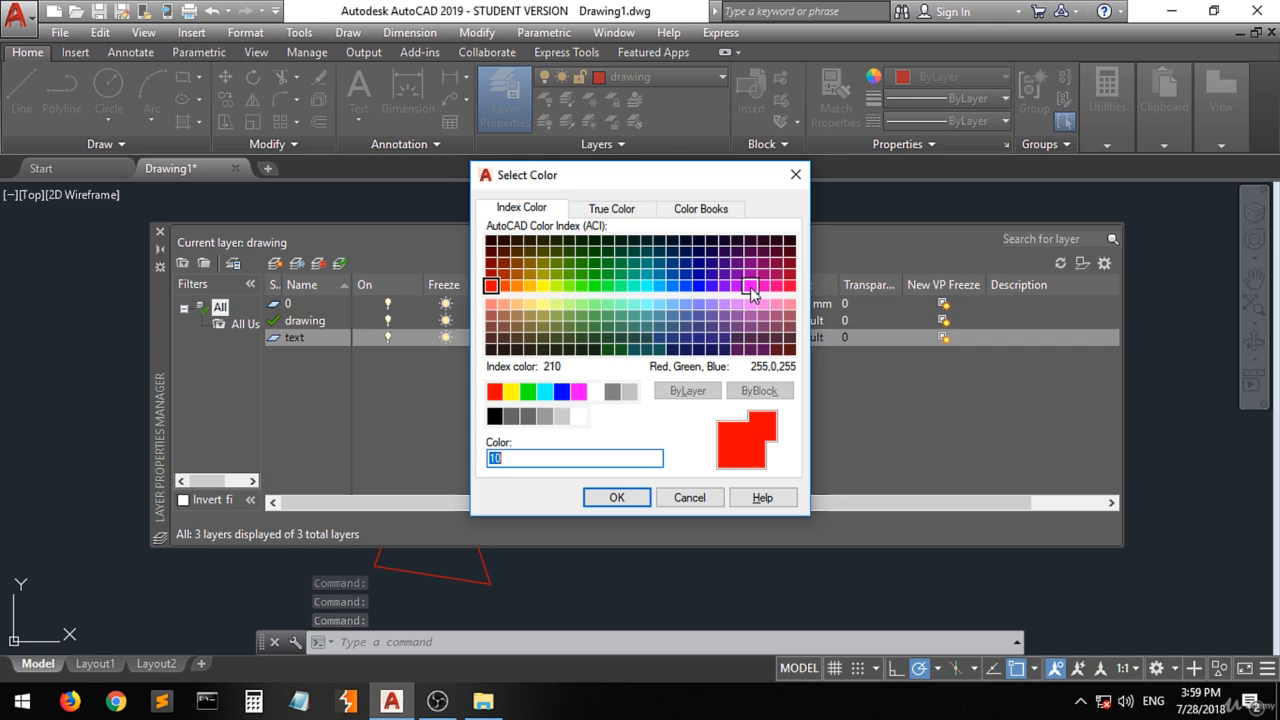
{"action": "left_click", "coordinate": [751, 288]}
{"action": "left_click", "coordinate": [630, 500]}
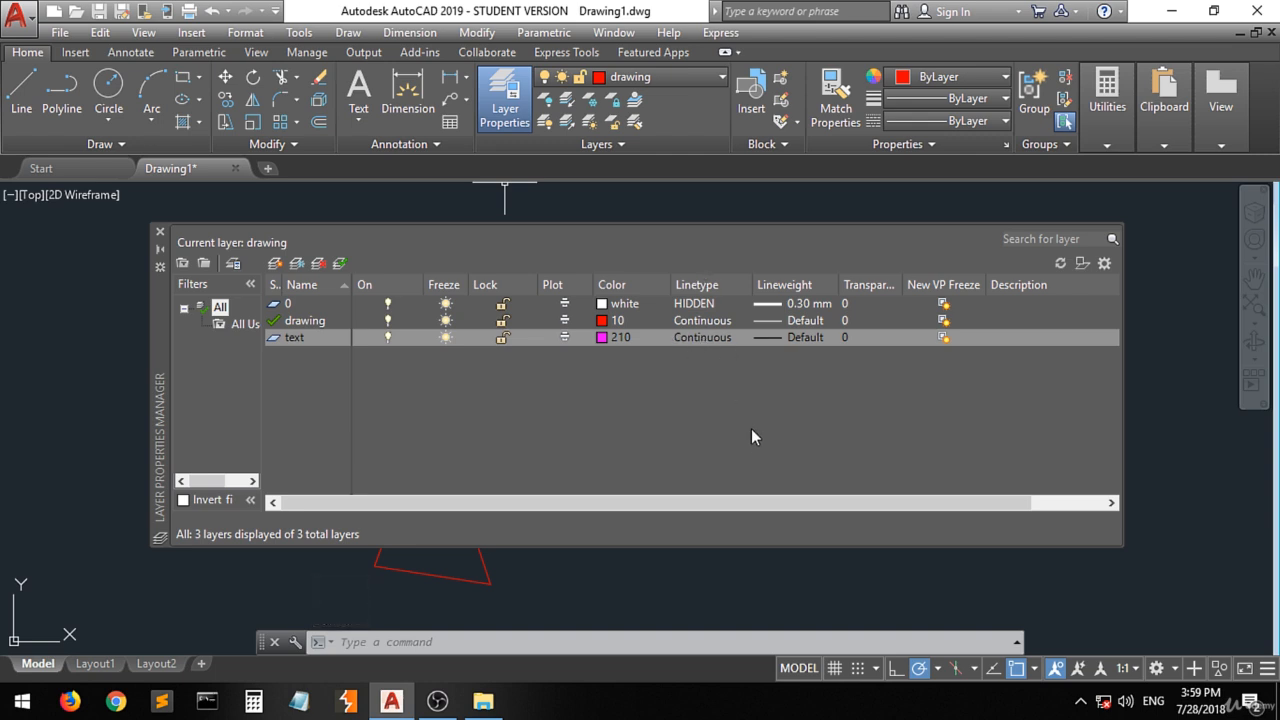
{"action": "left_click", "coordinate": [160, 231]}
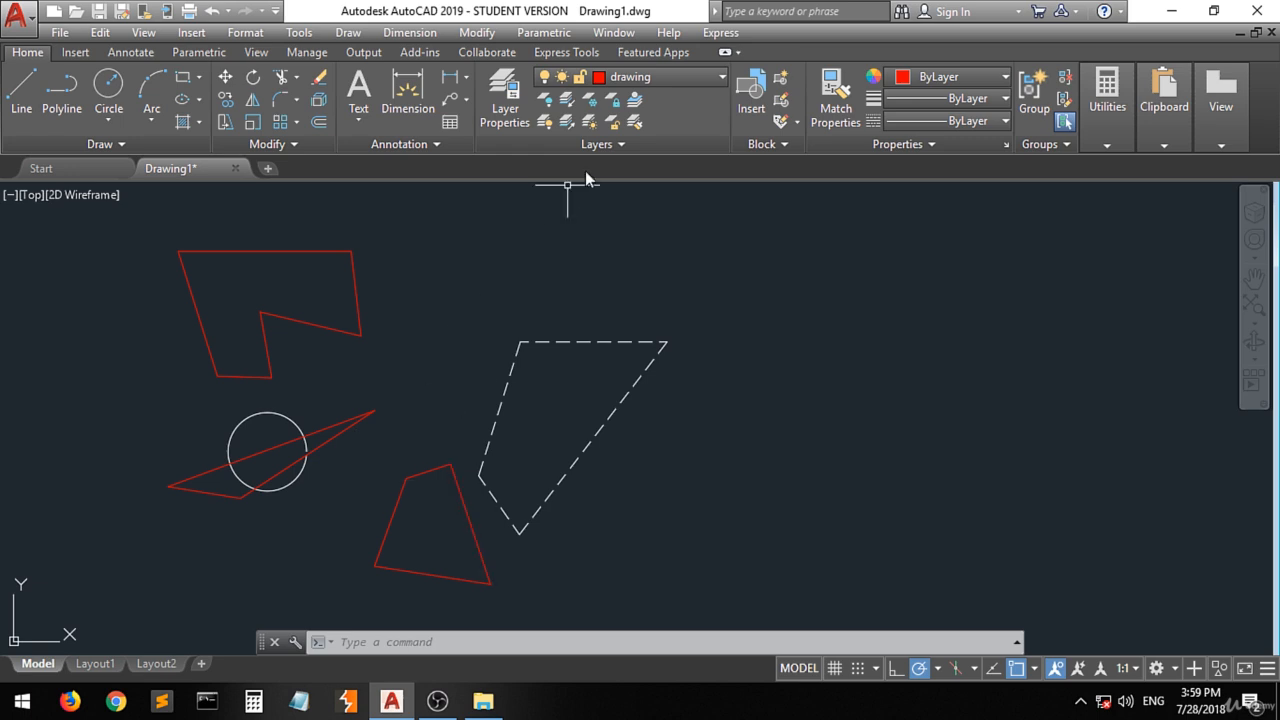
Make "text" the current layer and add the horizontal single-line text "circle" just below the upper red outline's lower-right corner
{"action": "left_click", "coordinate": [686, 75]}
{"action": "left_click", "coordinate": [642, 142]}
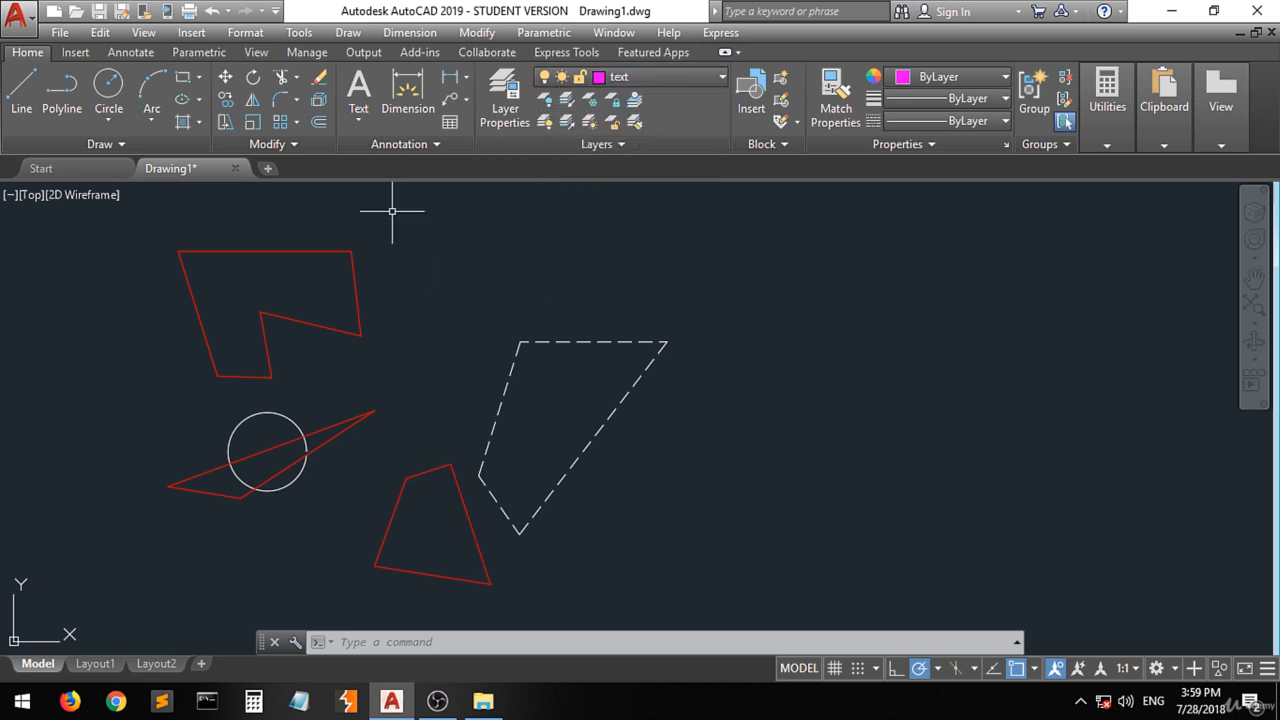
{"action": "left_click", "coordinate": [357, 117]}
{"action": "left_click", "coordinate": [372, 190]}
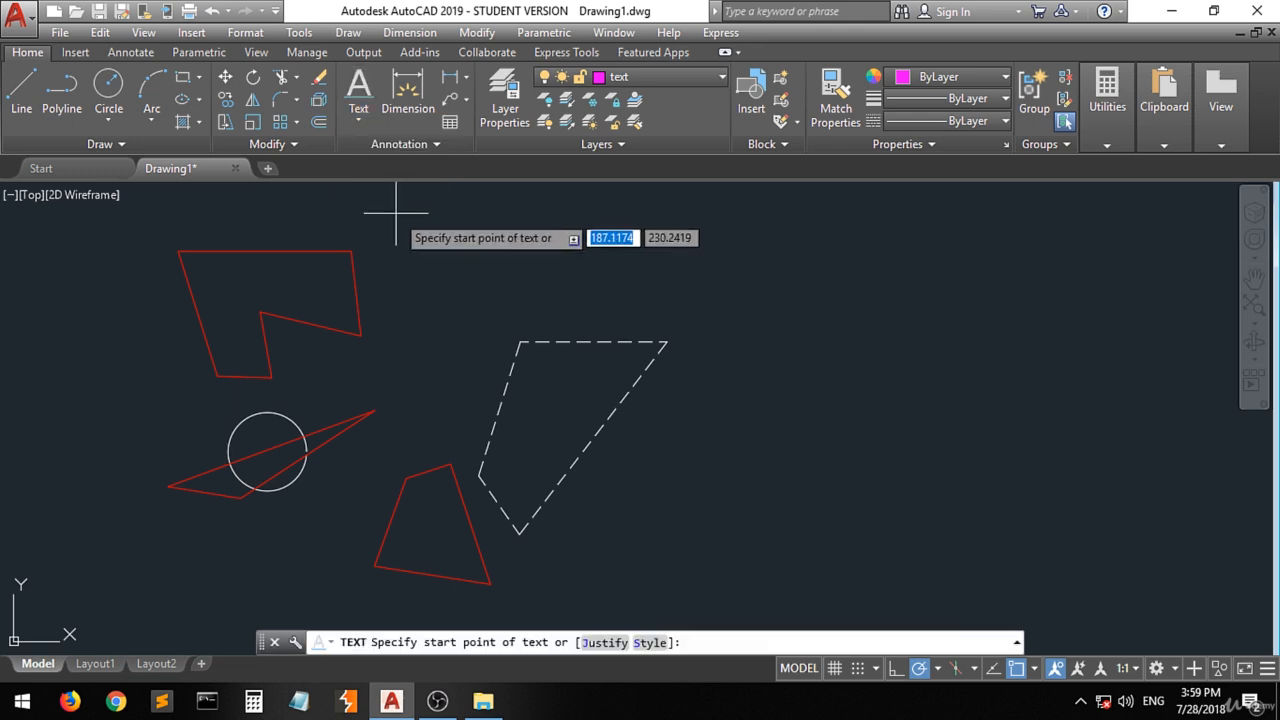
{"action": "left_click", "coordinate": [354, 354]}
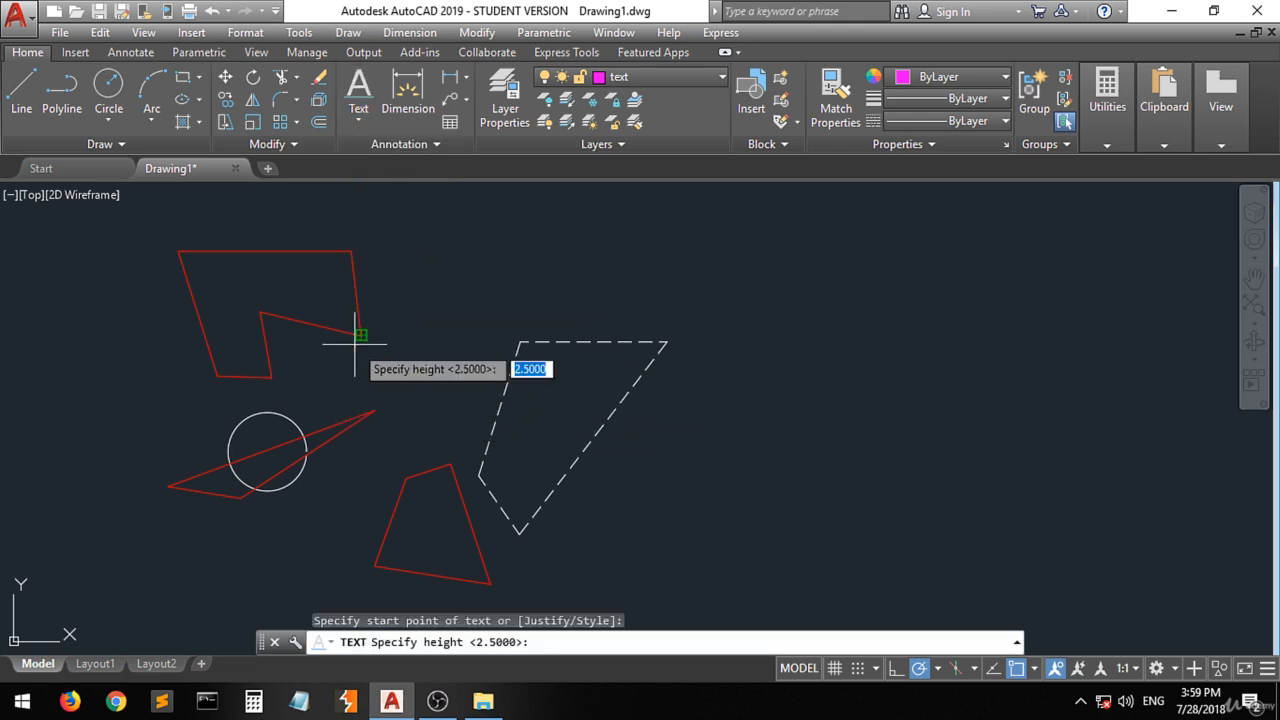
{"action": "key", "text": "Return"}
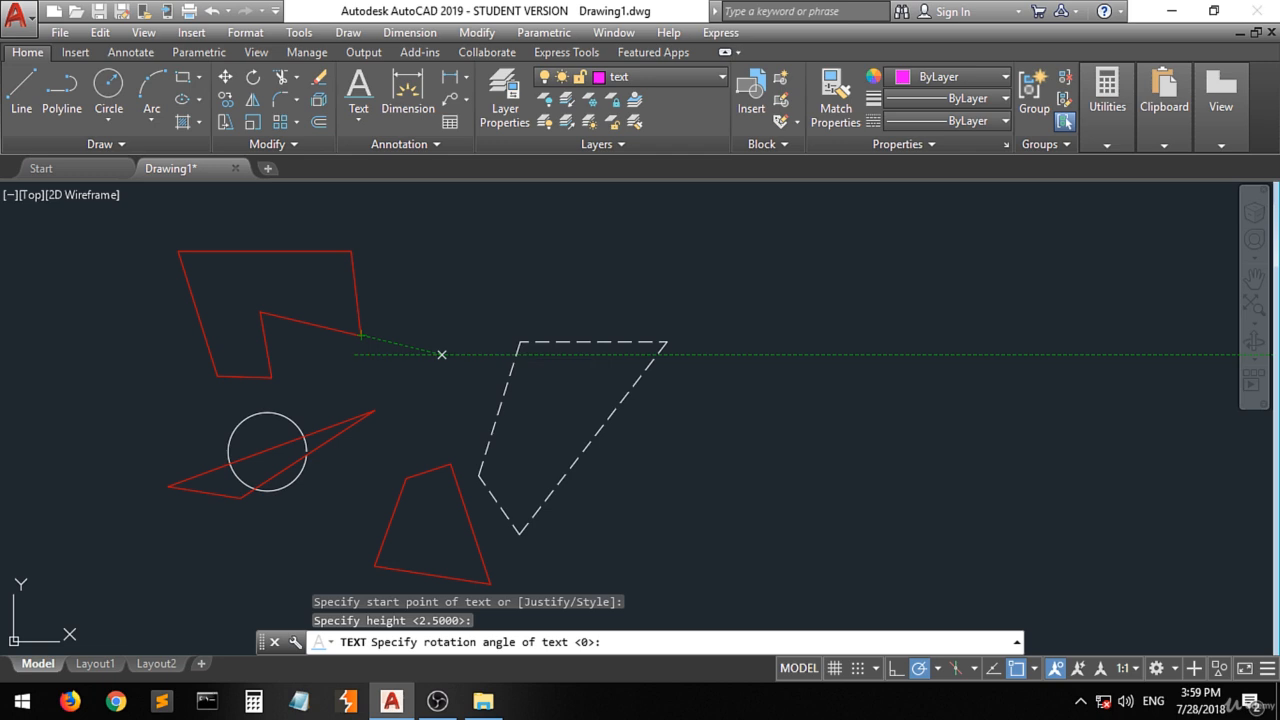
{"action": "left_click", "coordinate": [442, 354]}
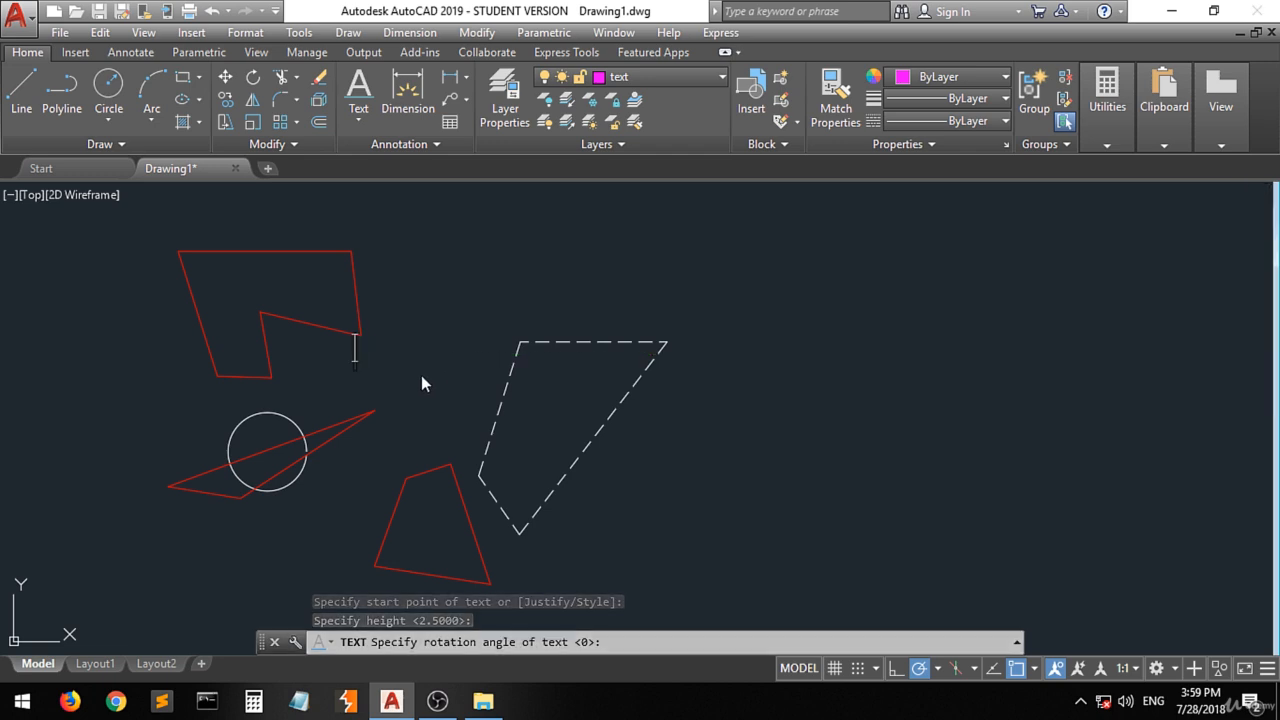
{"action": "type", "text": "Circl"}
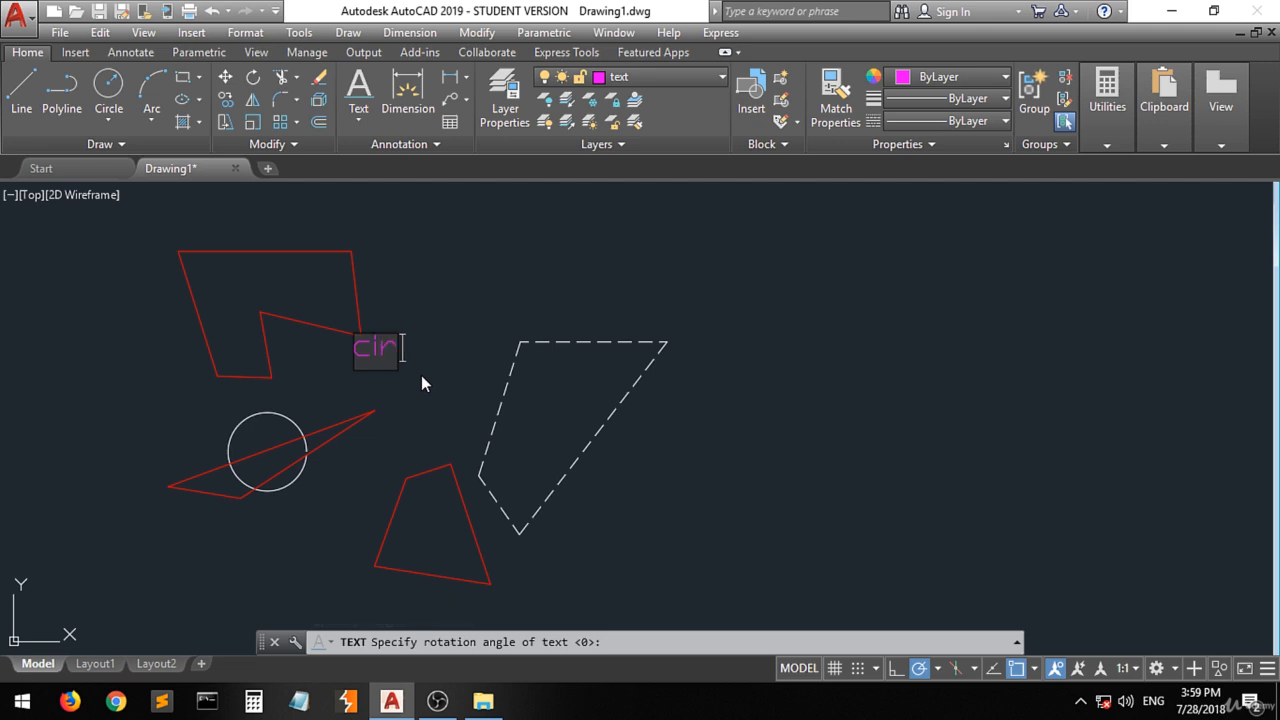
{"action": "type", "text": "e"}
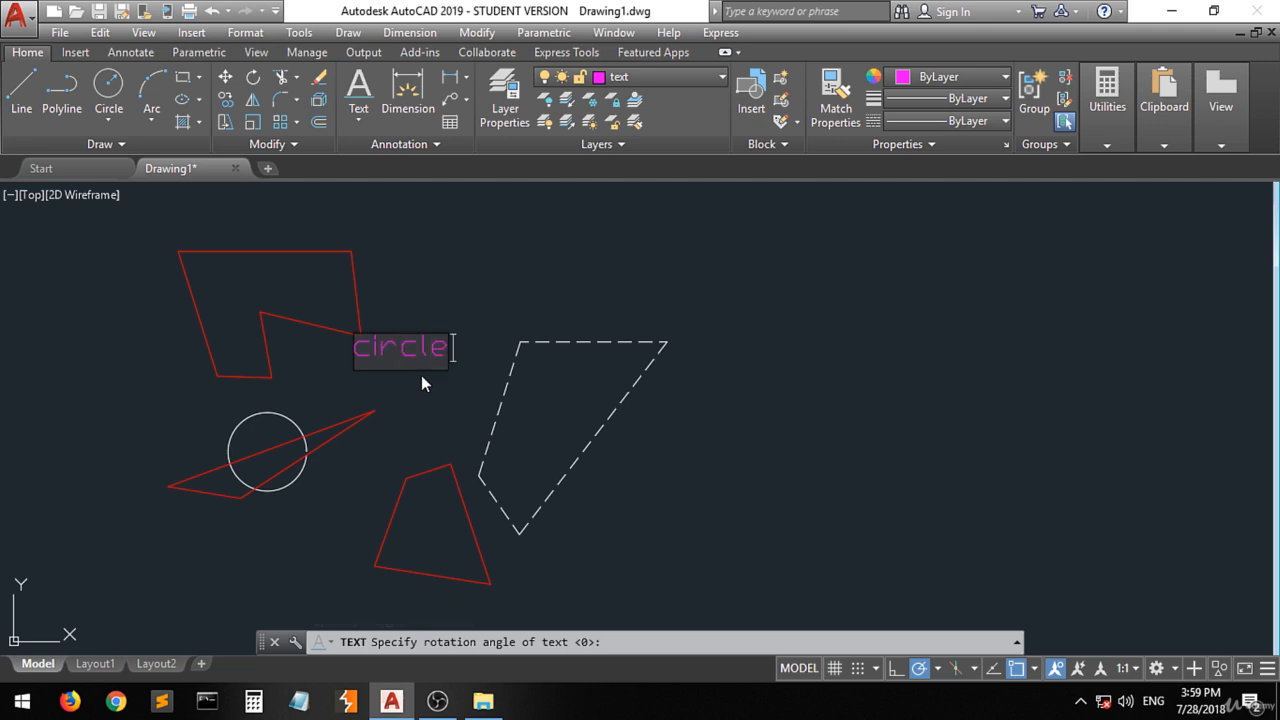
{"action": "key", "text": "Return"}
{"action": "key", "text": "Return"}
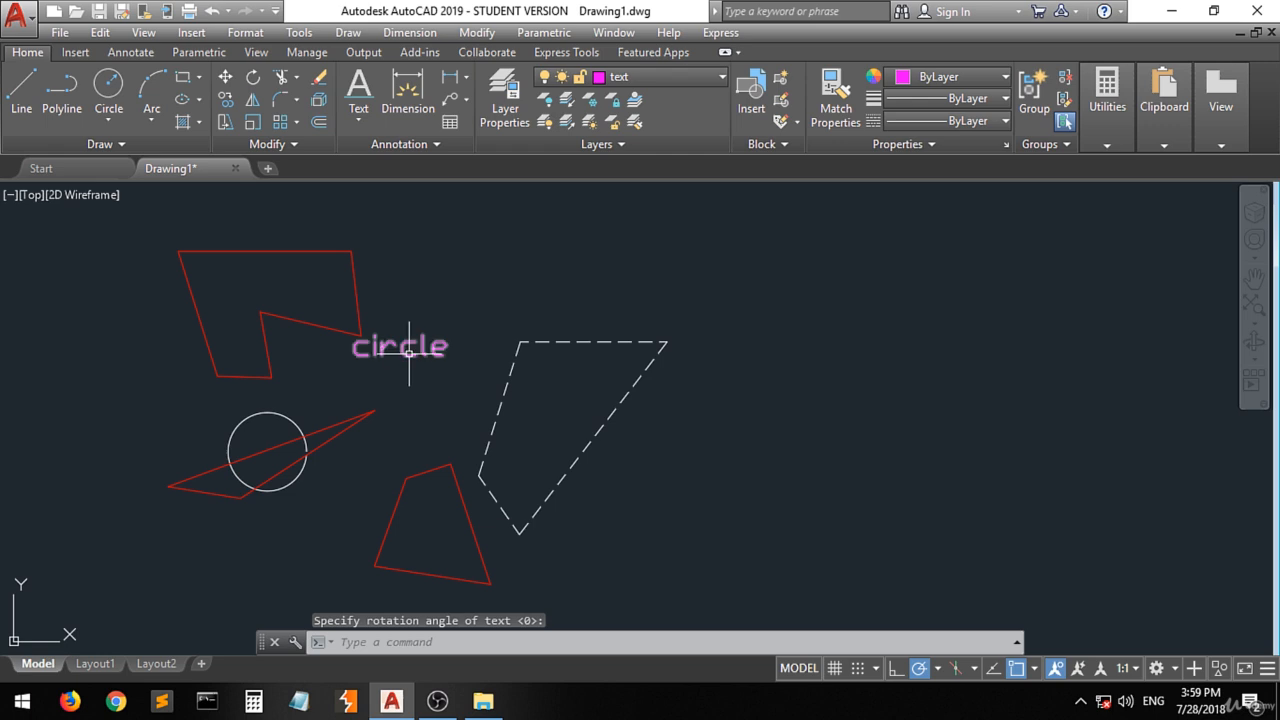
Move the "circle" text onto the white circle so that it starts near the circle's center
{"action": "left_click", "coordinate": [409, 352]}
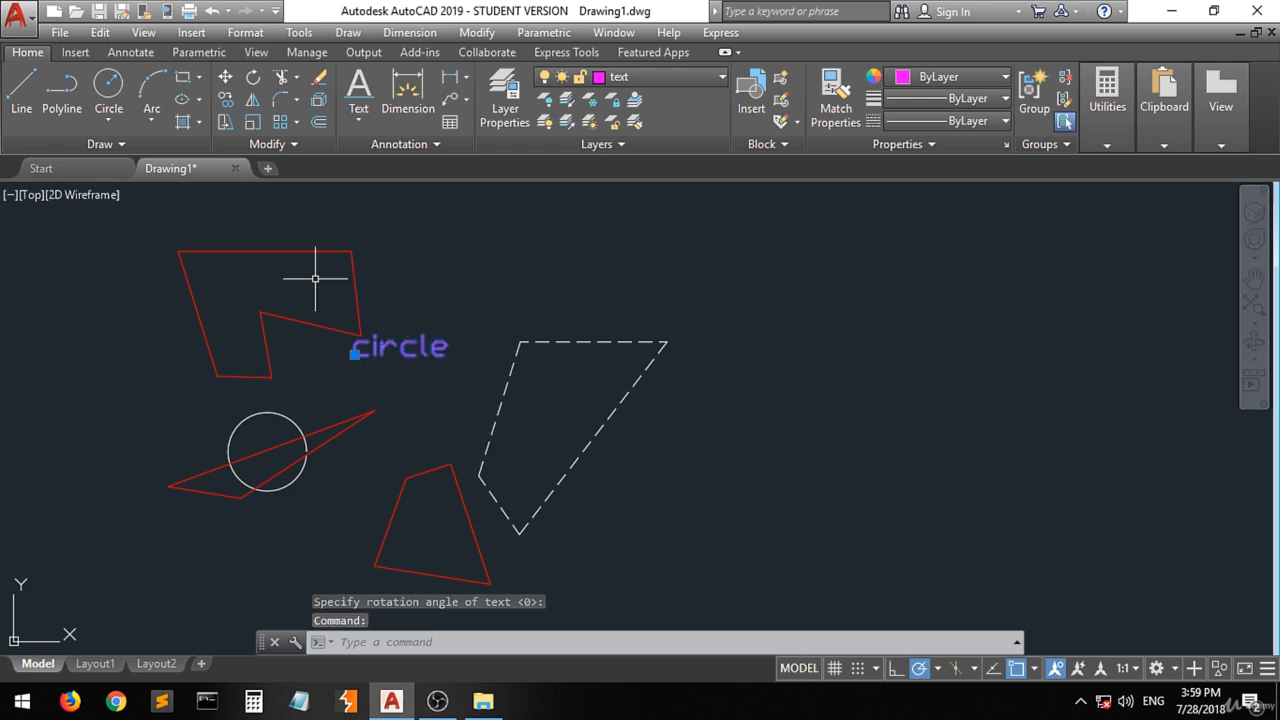
{"action": "left_click", "coordinate": [226, 79]}
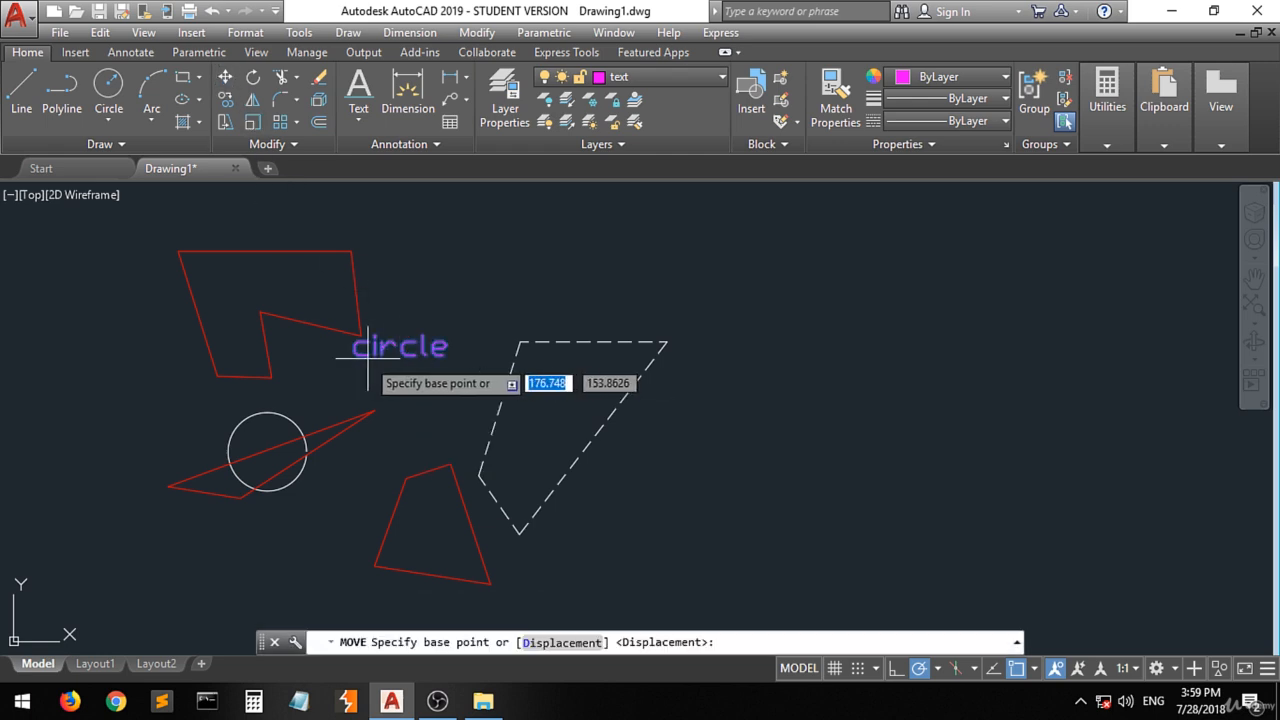
{"action": "left_click", "coordinate": [365, 352]}
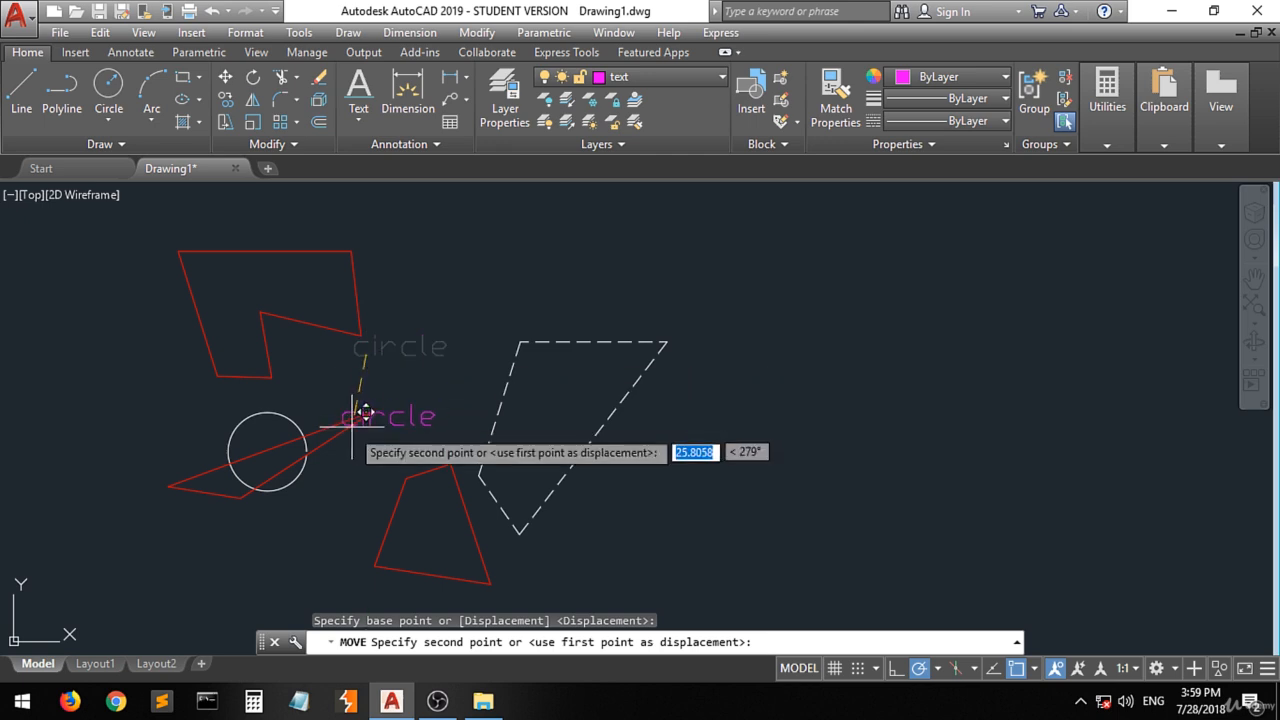
{"action": "left_click", "coordinate": [269, 452]}
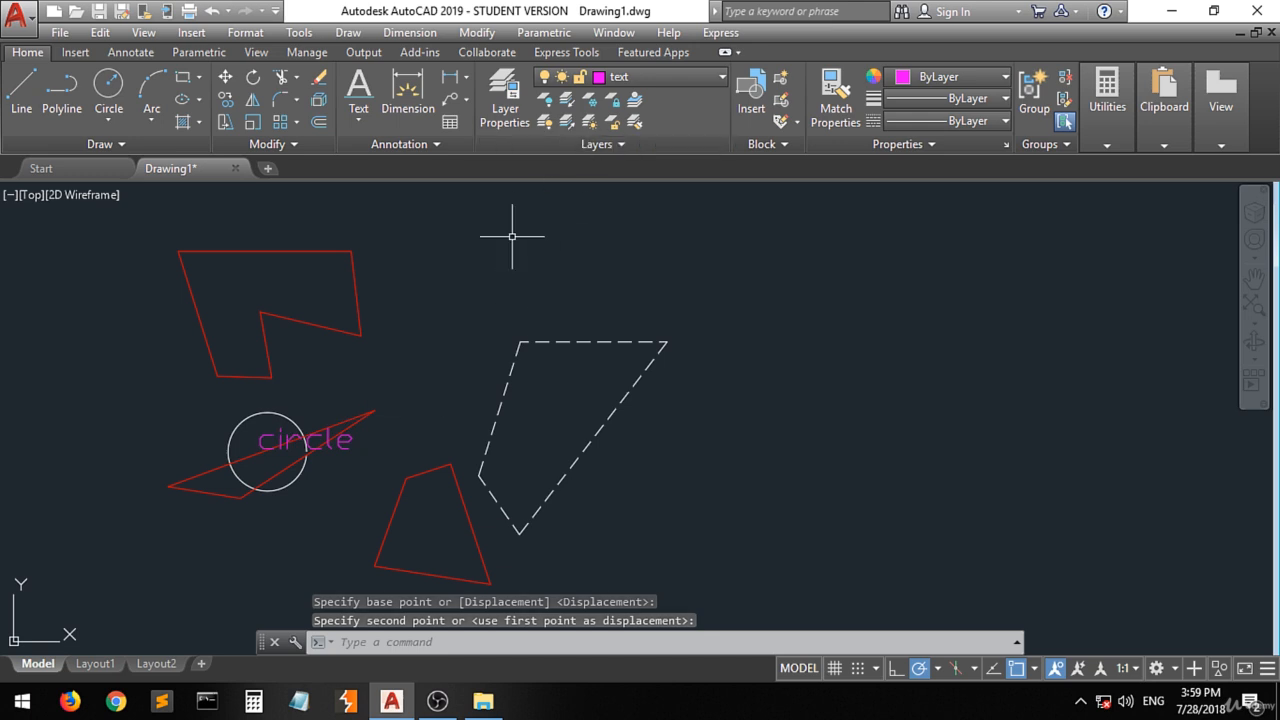
Isolate the layer of the white circle so only that layer's objects remain shown
{"action": "scroll", "coordinate": [300, 450], "scroll_direction": "up", "scroll_amount": 4}
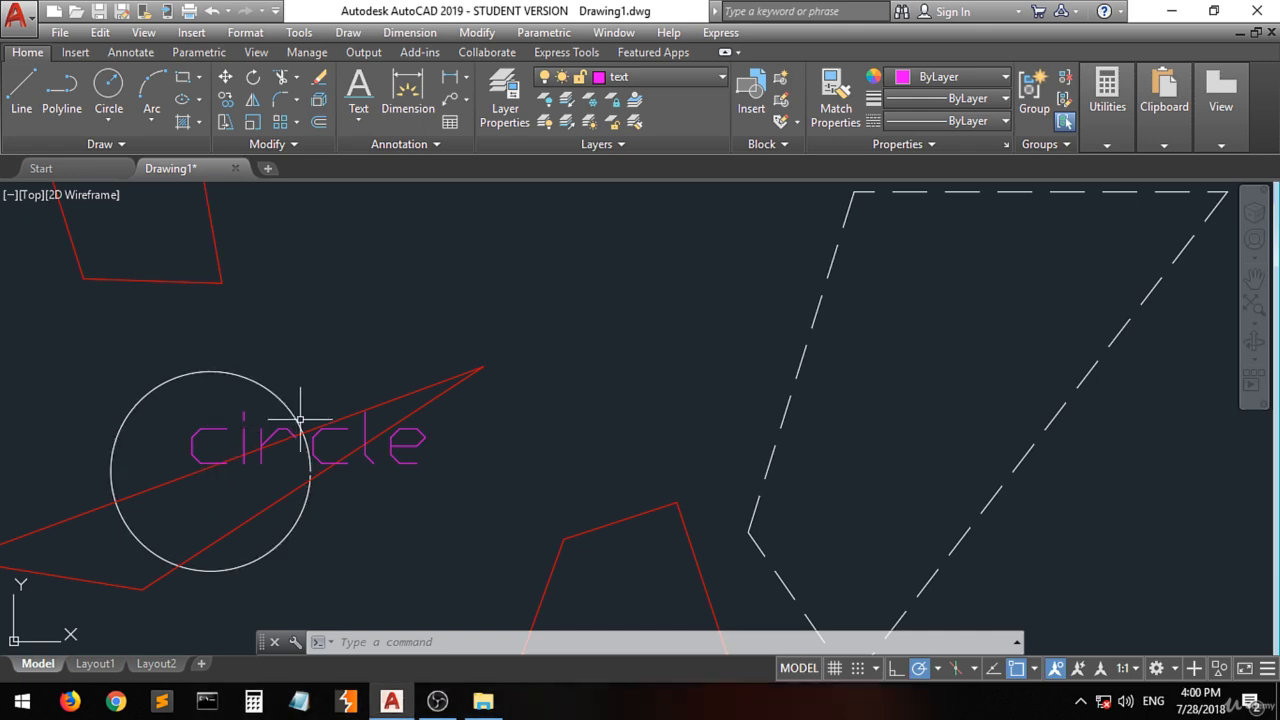
{"action": "scroll", "coordinate": [305, 448], "scroll_direction": "up", "scroll_amount": 4}
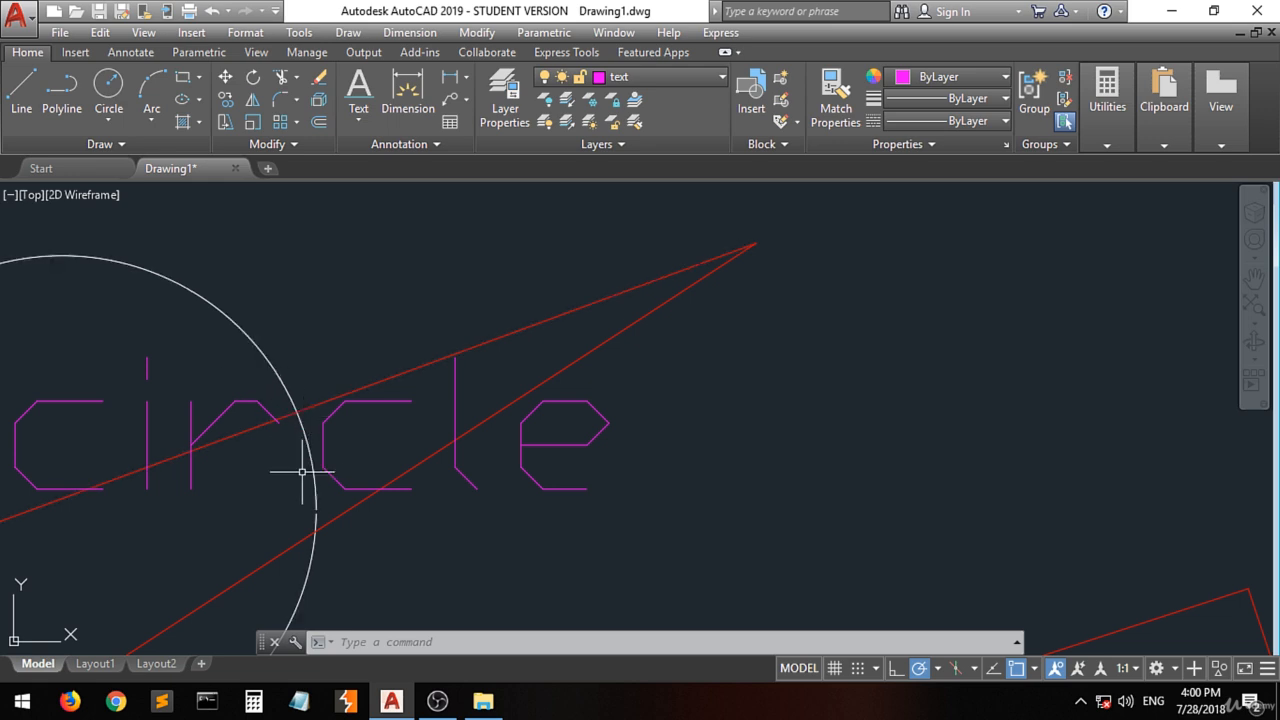
{"action": "scroll", "coordinate": [302, 471], "scroll_direction": "down", "scroll_amount": 5}
{"action": "scroll", "coordinate": [477, 486], "scroll_direction": "down", "scroll_amount": 2}
{"action": "scroll", "coordinate": [336, 436], "scroll_direction": "up", "scroll_amount": 6}
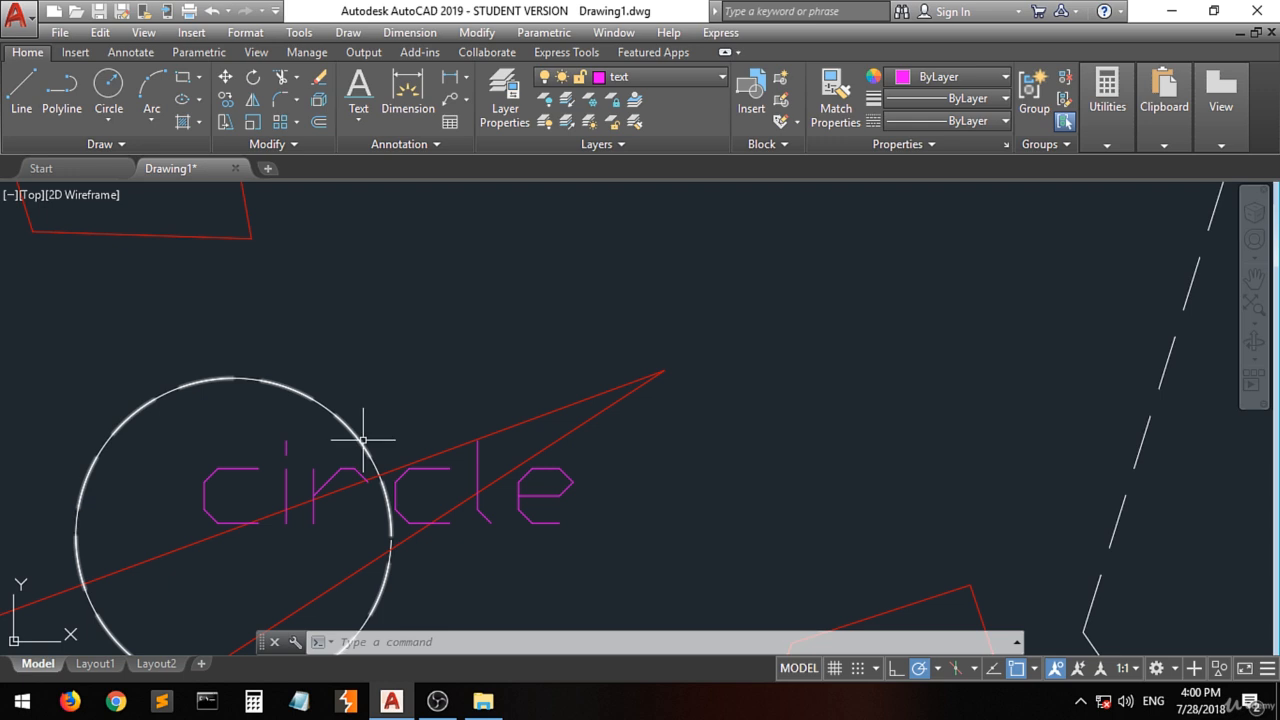
{"action": "left_click", "coordinate": [565, 101]}
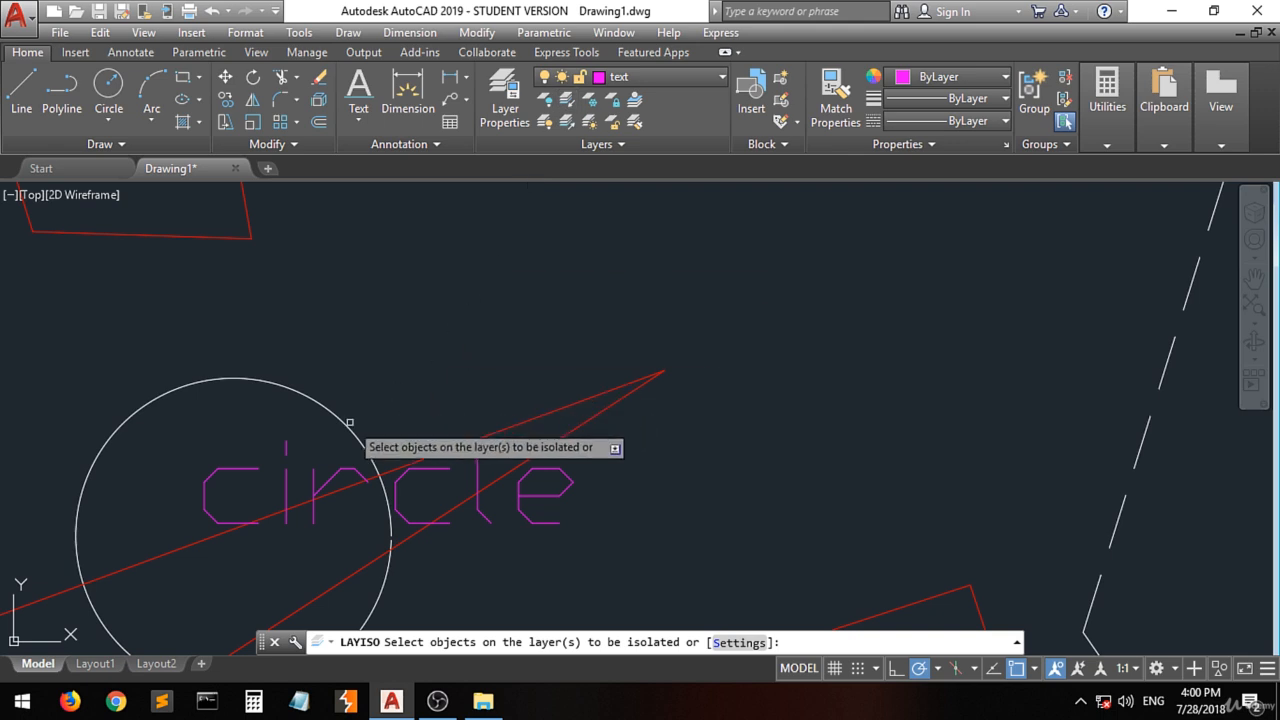
{"action": "left_click", "coordinate": [348, 425]}
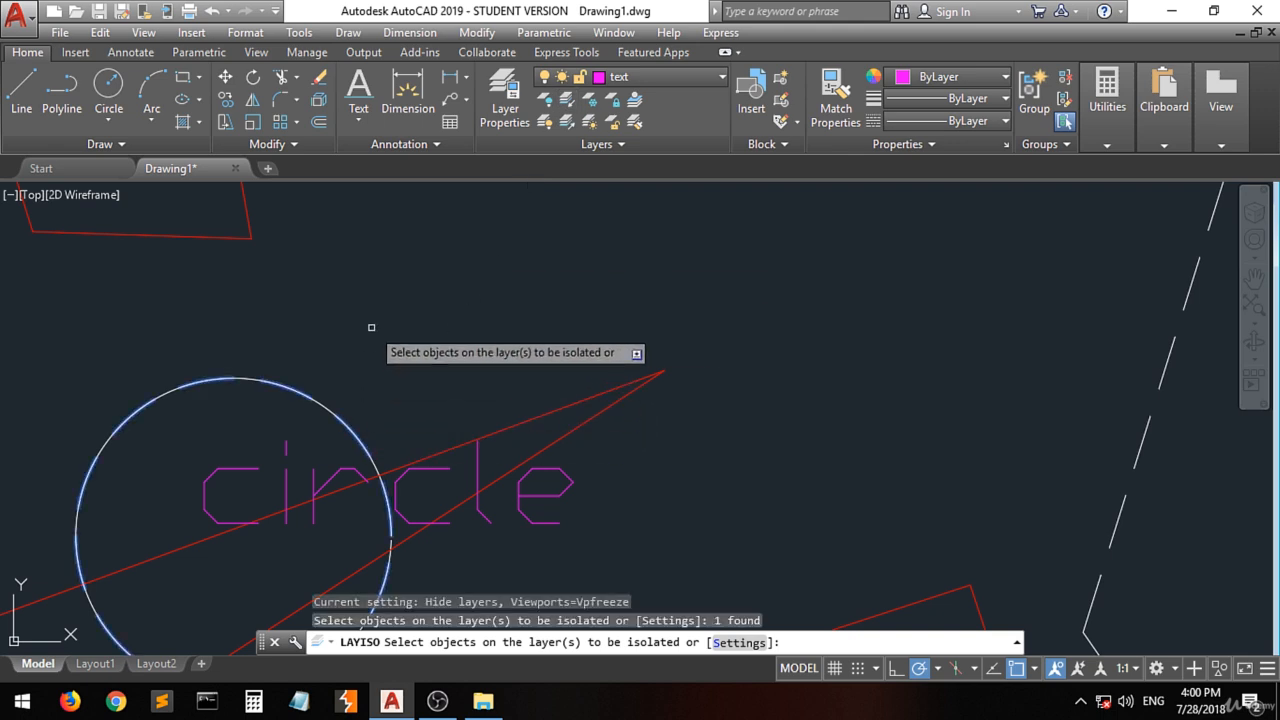
{"action": "key", "text": "Return"}
{"action": "scroll", "coordinate": [371, 330], "scroll_direction": "down", "scroll_amount": 8}
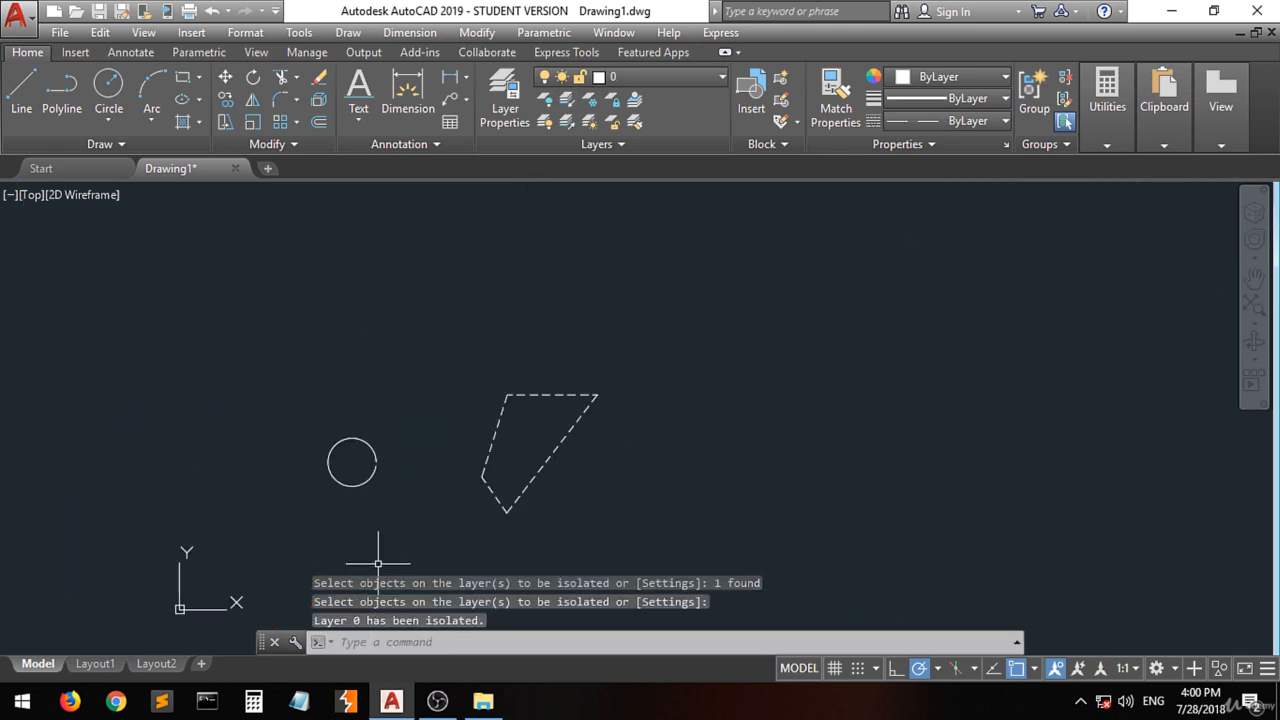
Unisolate the layers to restore all hidden objects in the drawing
{"action": "scroll", "coordinate": [403, 412], "scroll_direction": "up", "scroll_amount": 2}
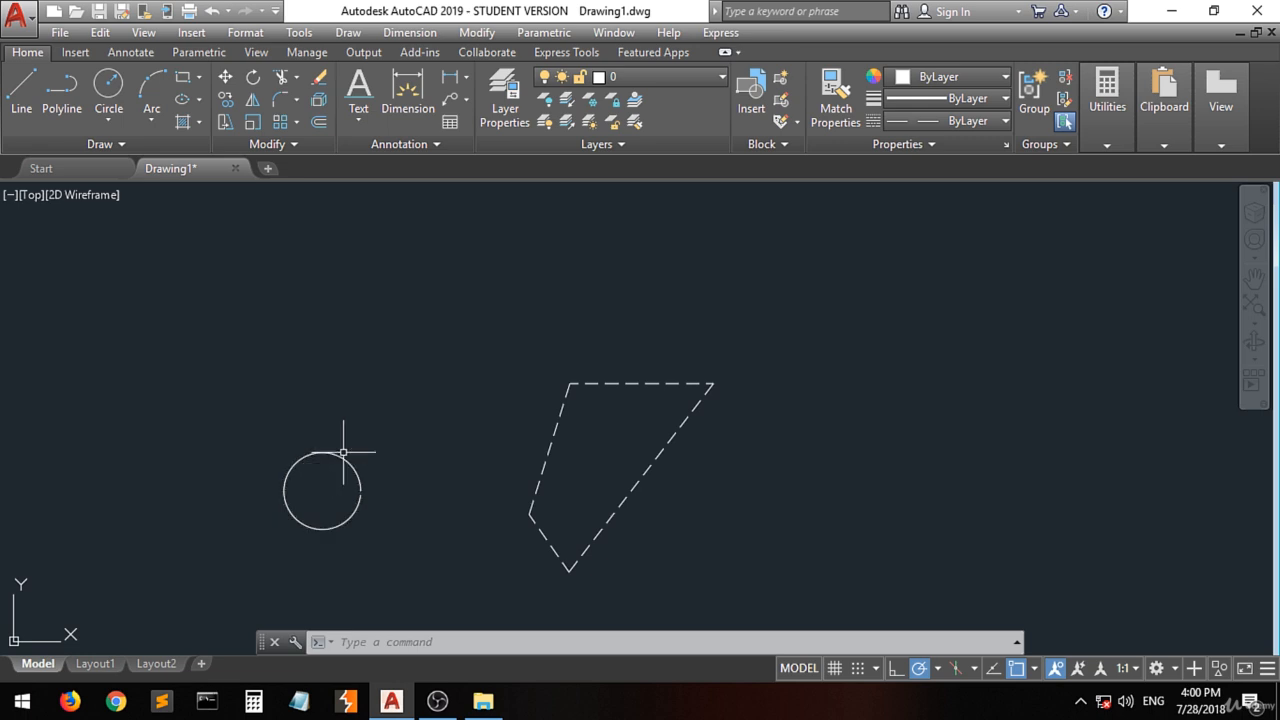
{"action": "scroll", "coordinate": [339, 458], "scroll_direction": "up", "scroll_amount": 3}
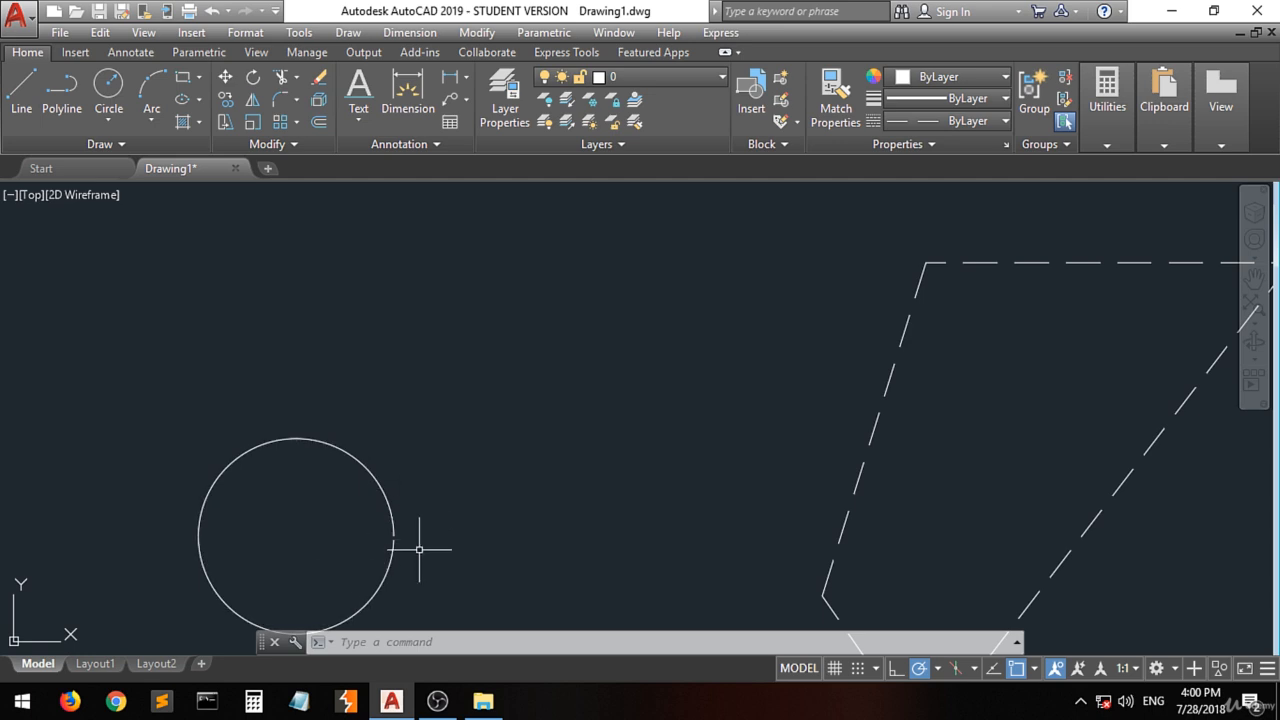
{"action": "scroll", "coordinate": [309, 440], "scroll_direction": "down", "scroll_amount": 3}
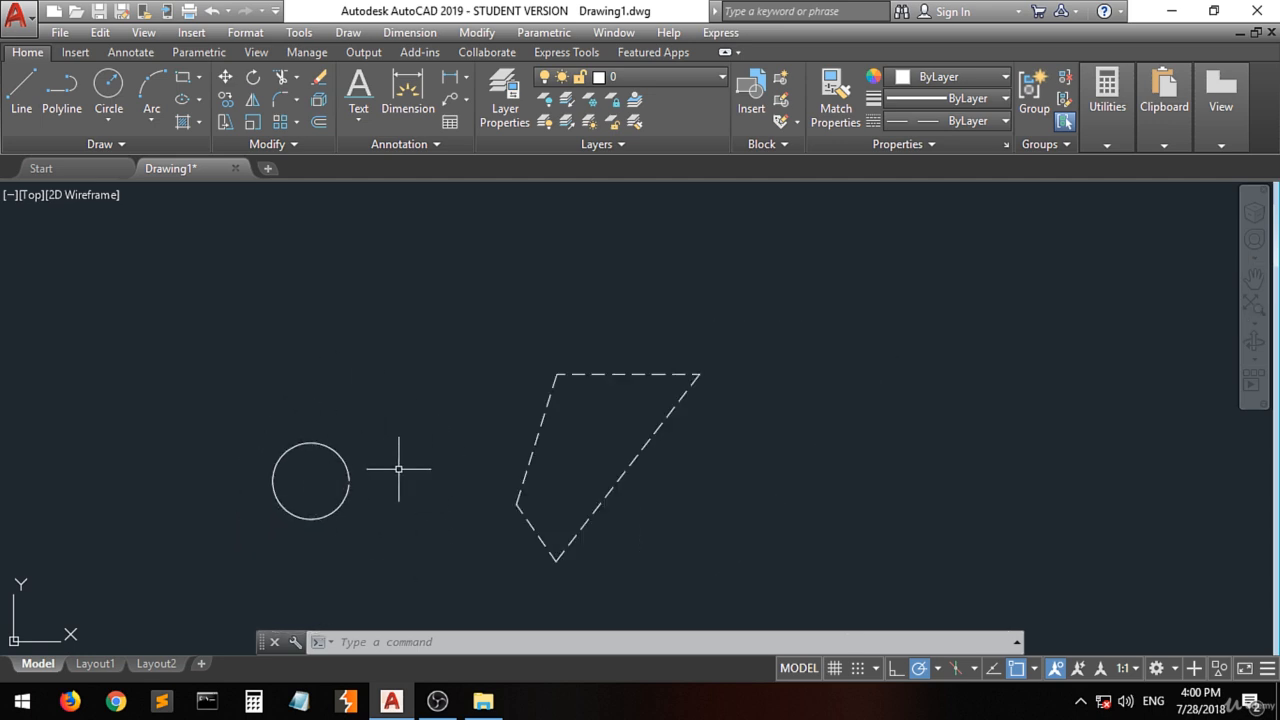
{"action": "left_click", "coordinate": [566, 121]}
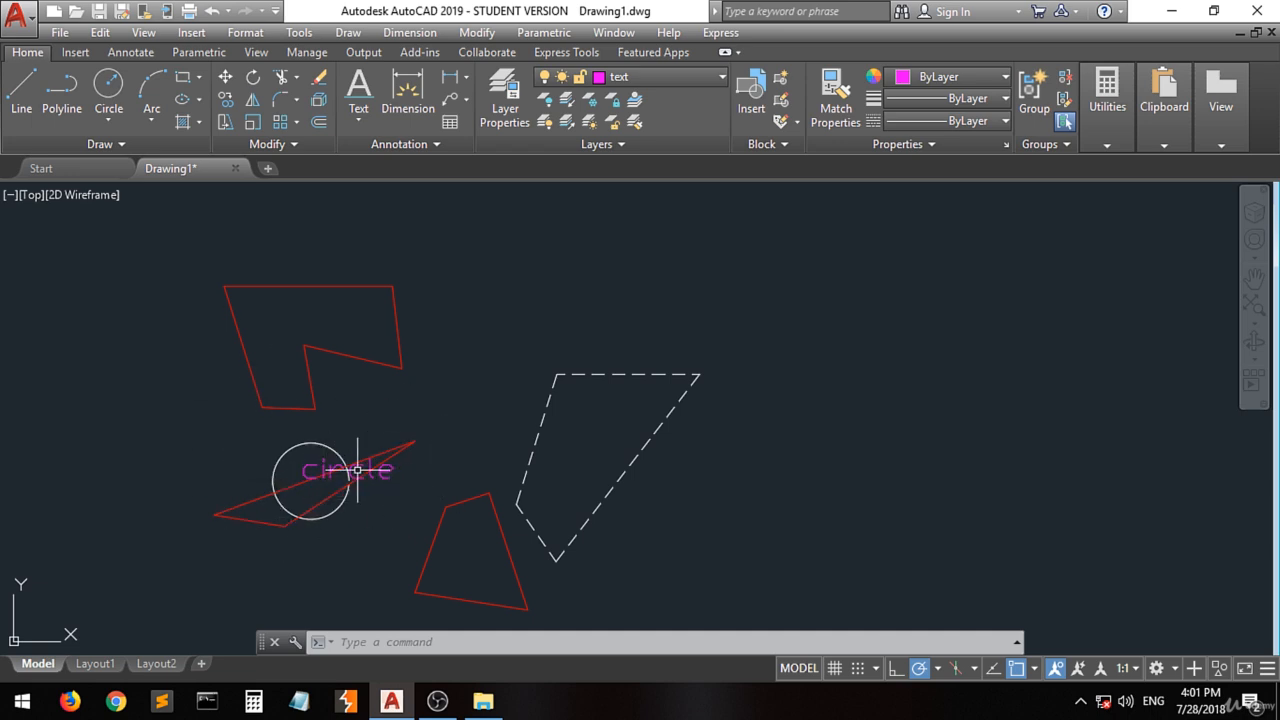
Lock the white circle's layer 0 and the "circle" label's layer "text" by picking an object on each
{"action": "scroll", "coordinate": [340, 478], "scroll_direction": "up", "scroll_amount": 2}
{"action": "scroll", "coordinate": [340, 478], "scroll_direction": "up", "scroll_amount": 3}
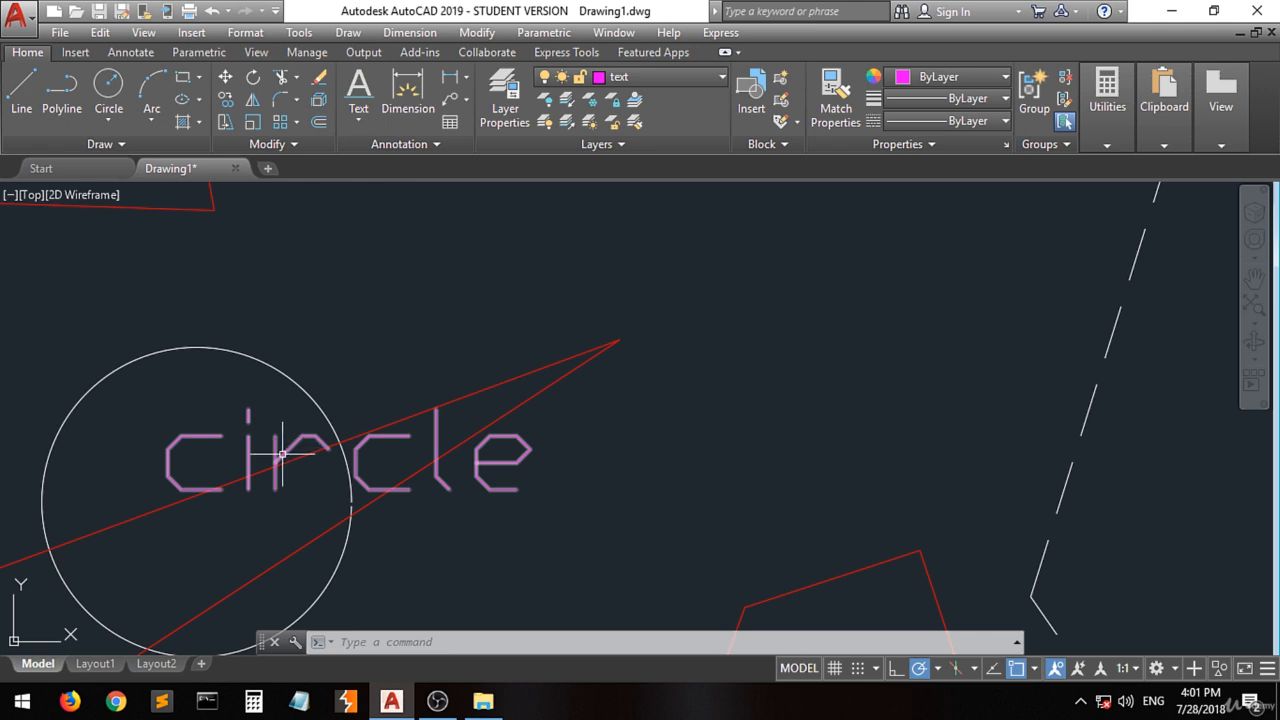
{"action": "mouse_move", "coordinate": [282, 454]}
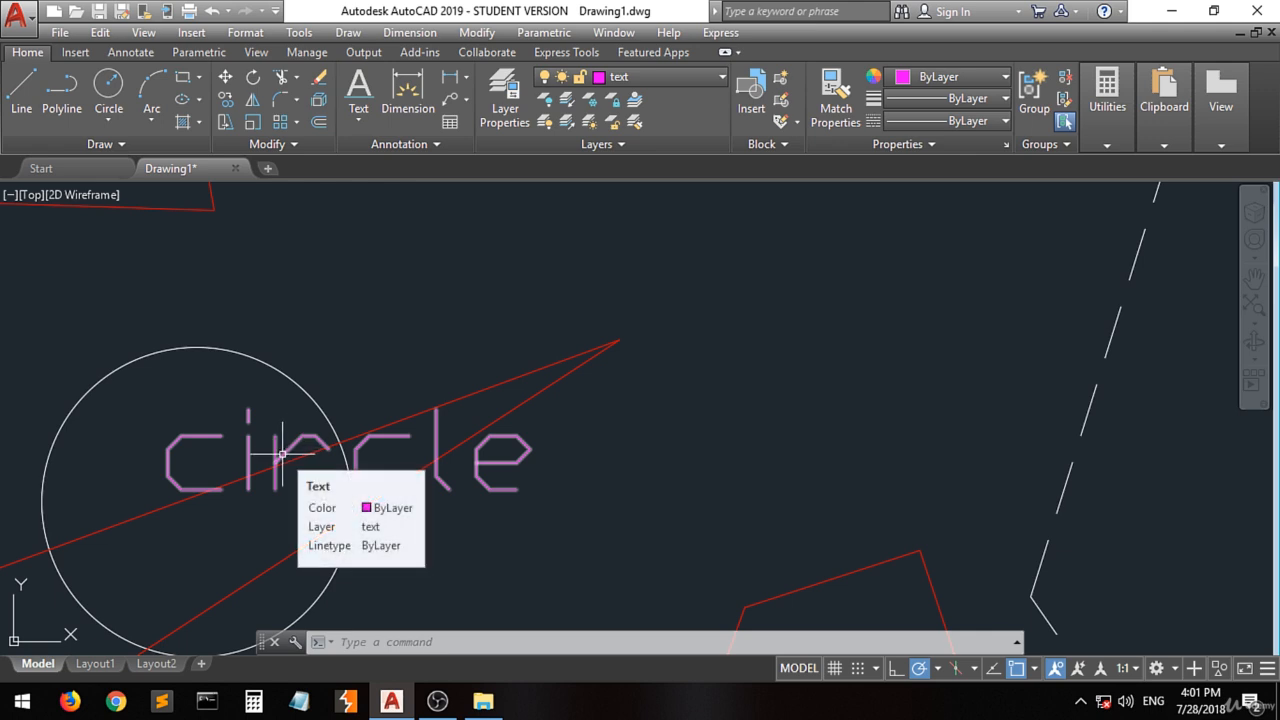
{"action": "left_click", "coordinate": [612, 102]}
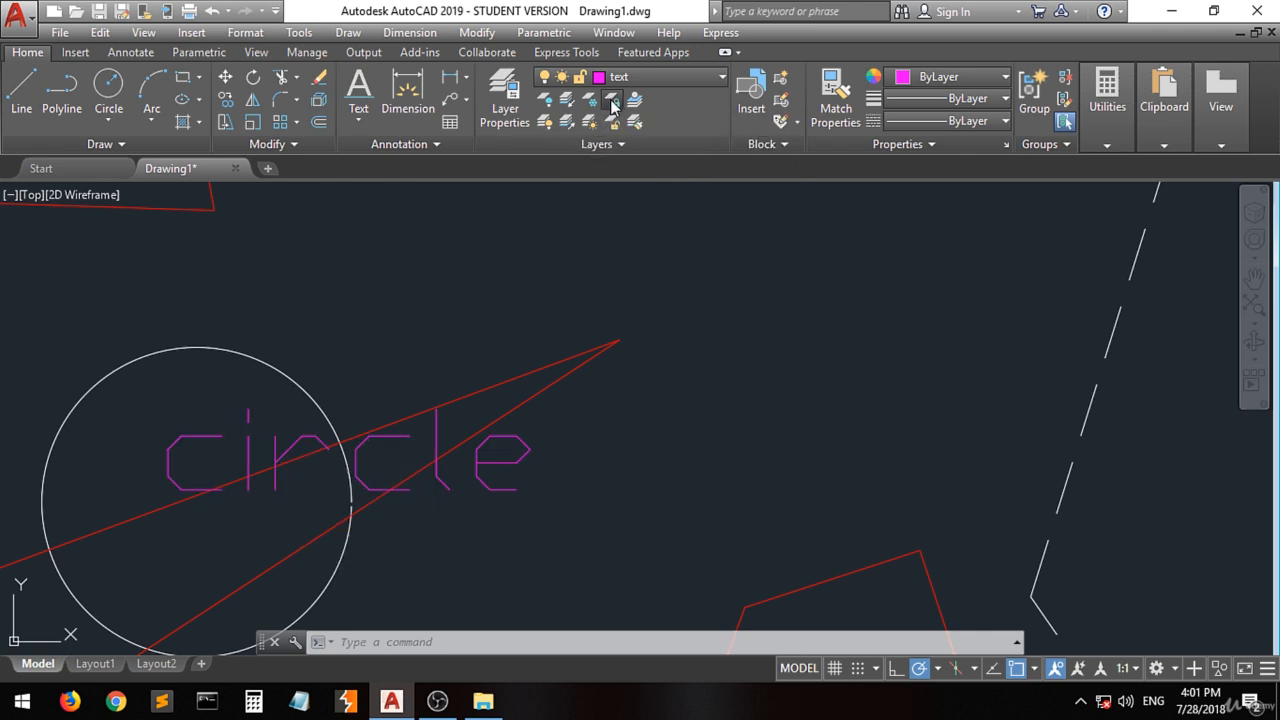
{"action": "left_click", "coordinate": [328, 413]}
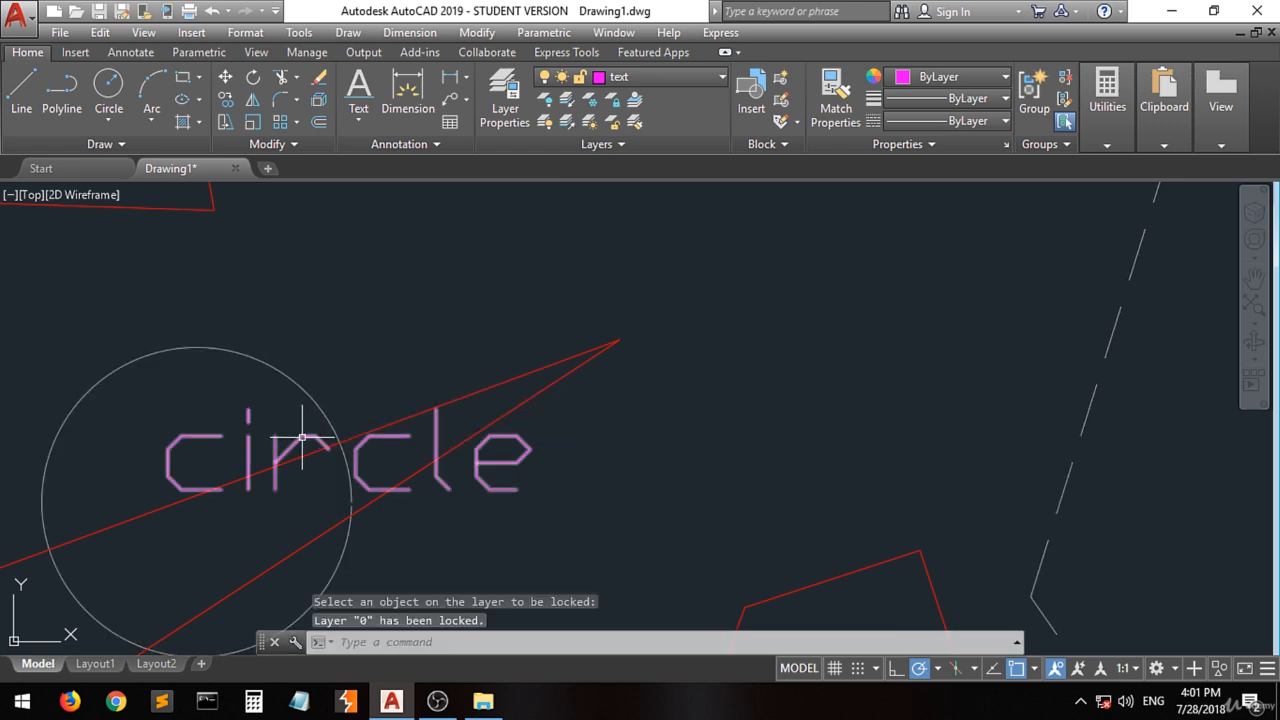
{"action": "left_click", "coordinate": [613, 101]}
{"action": "left_click", "coordinate": [296, 443]}
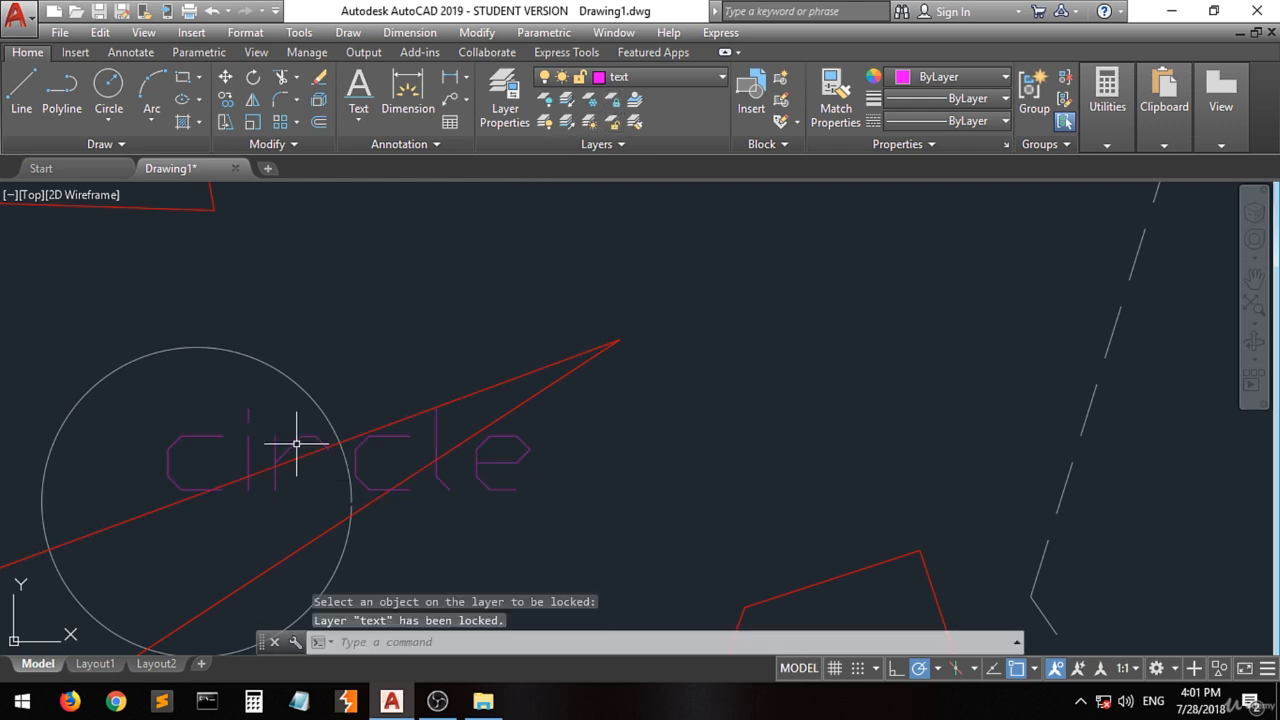
{"action": "scroll", "coordinate": [340, 460], "scroll_direction": "down", "scroll_amount": 3}
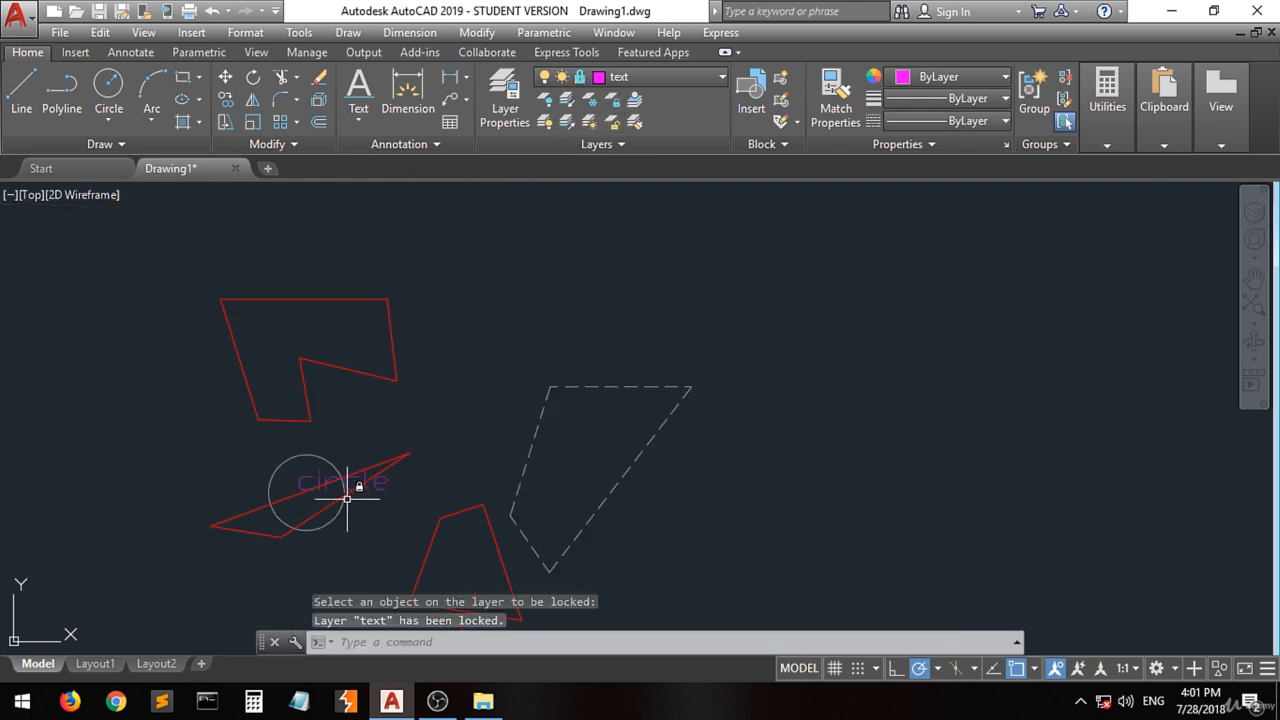
{"action": "scroll", "coordinate": [347, 498], "scroll_direction": "up", "scroll_amount": 5}
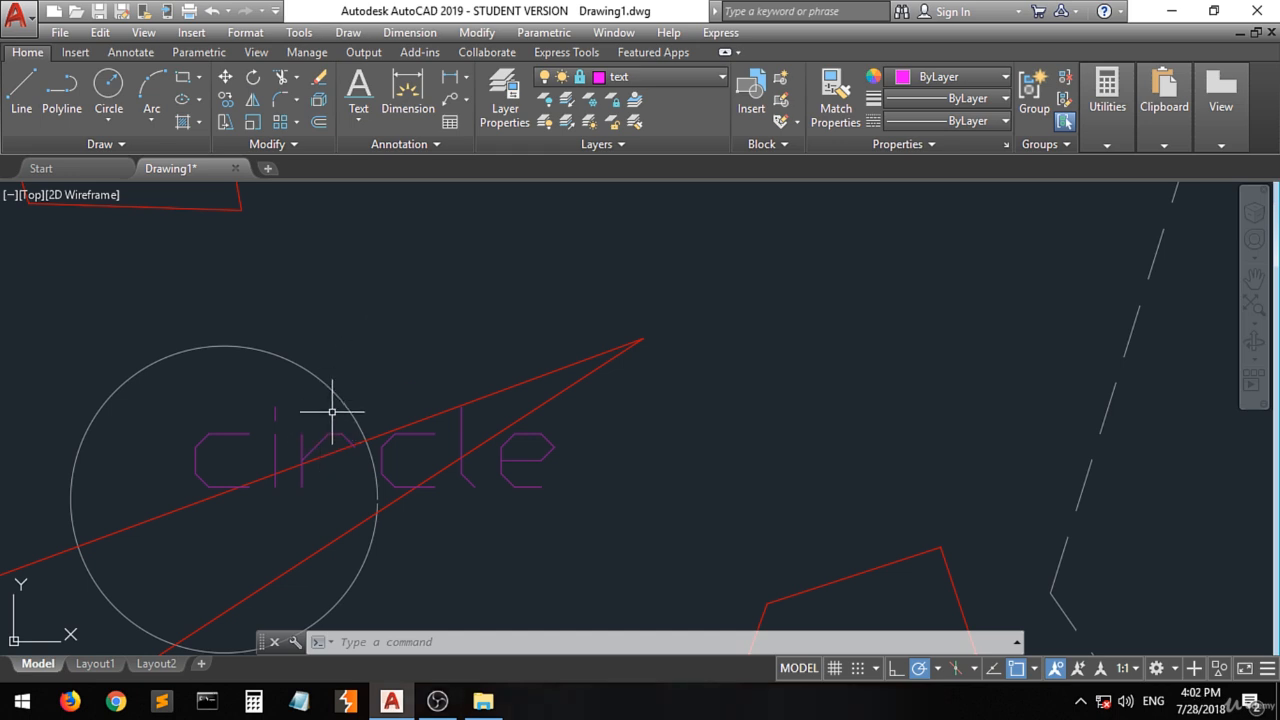
{"action": "mouse_move", "coordinate": [340, 395]}
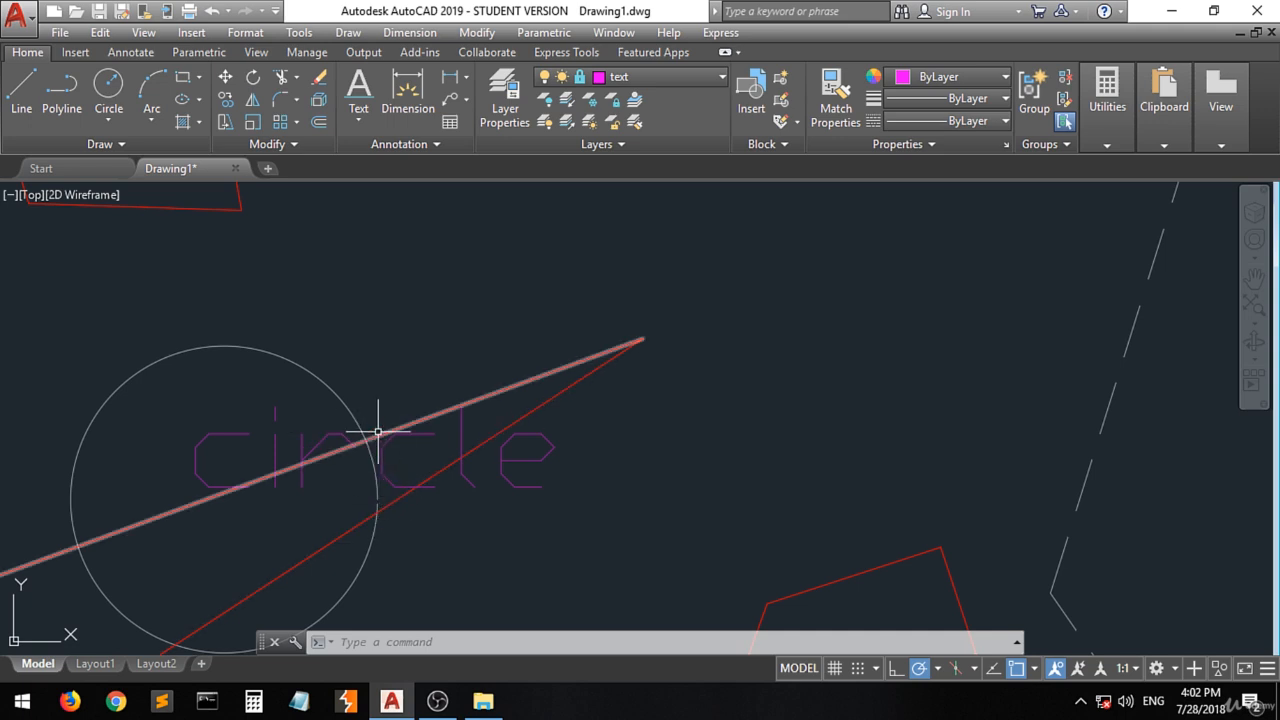
{"action": "left_click", "coordinate": [386, 427]}
{"action": "left_click", "coordinate": [381, 434]}
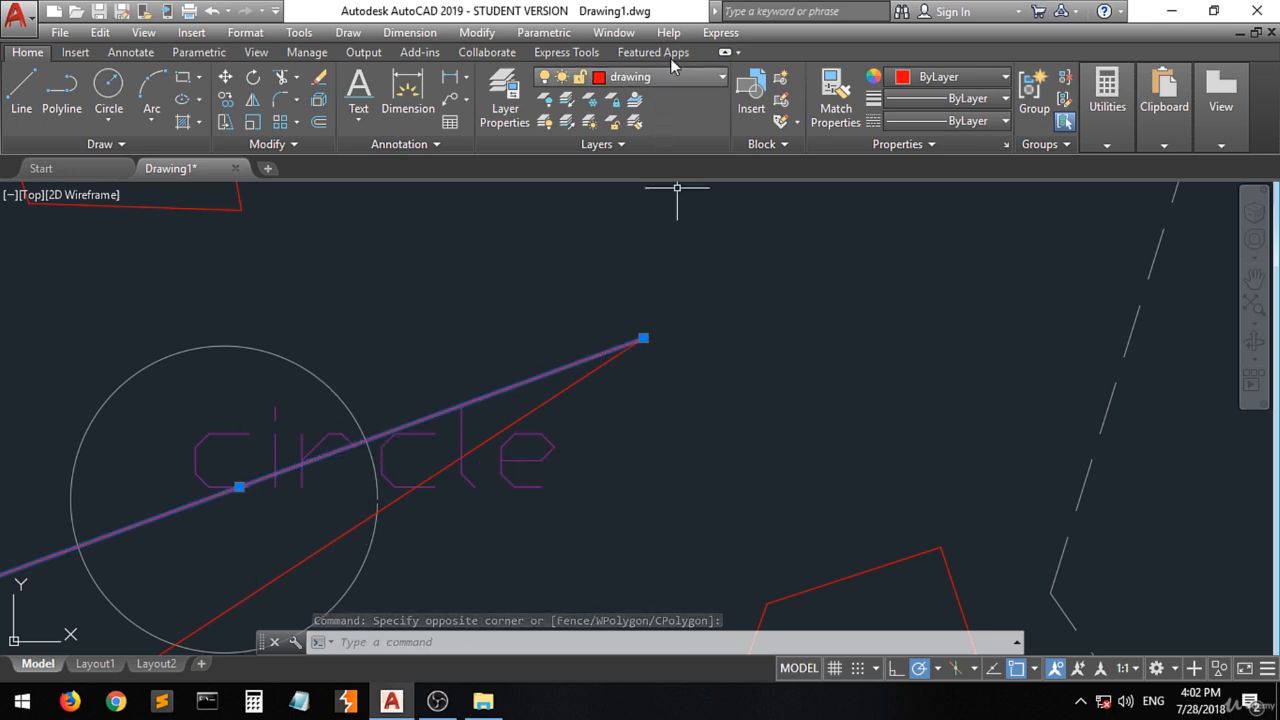
{"action": "left_click", "coordinate": [965, 77]}
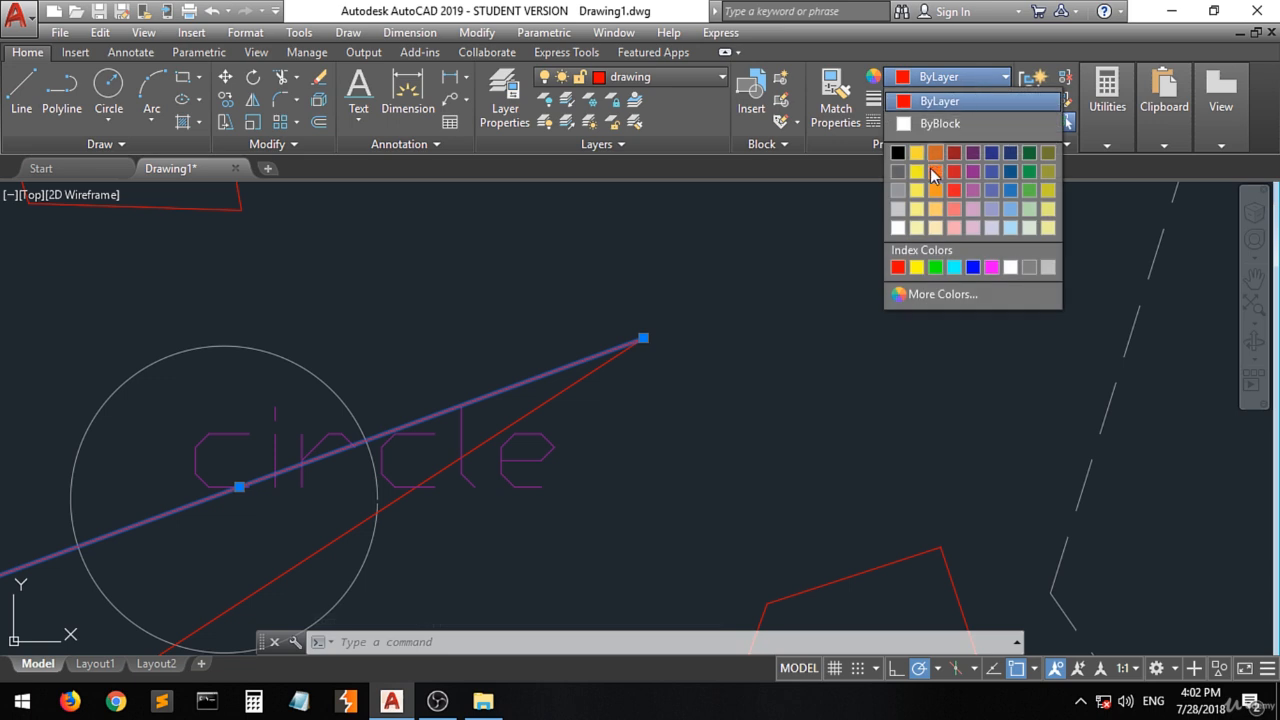
{"action": "left_click", "coordinate": [960, 101]}
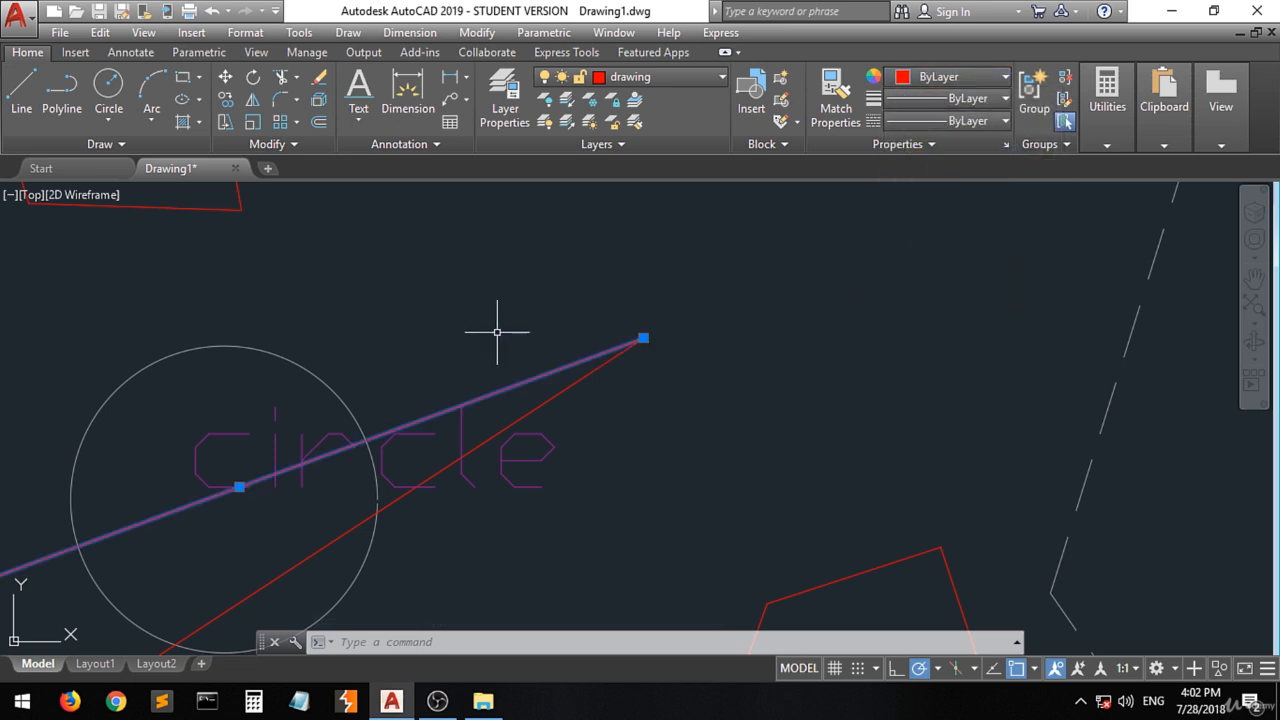
{"action": "key", "text": "Escape"}
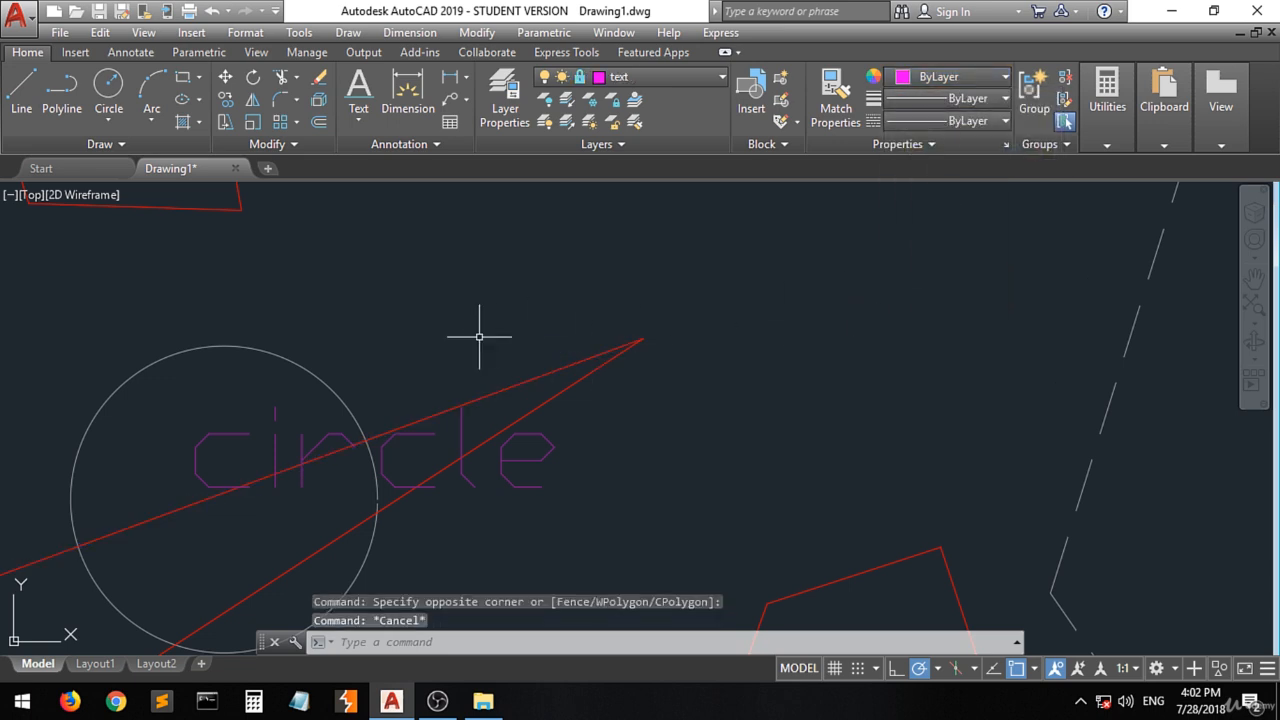
Unlock the "text" layer and layer 0 by picking the "circle" label and the white circle
{"action": "scroll", "coordinate": [479, 337], "scroll_direction": "down", "scroll_amount": 3}
{"action": "scroll", "coordinate": [479, 337], "scroll_direction": "up", "scroll_amount": 1}
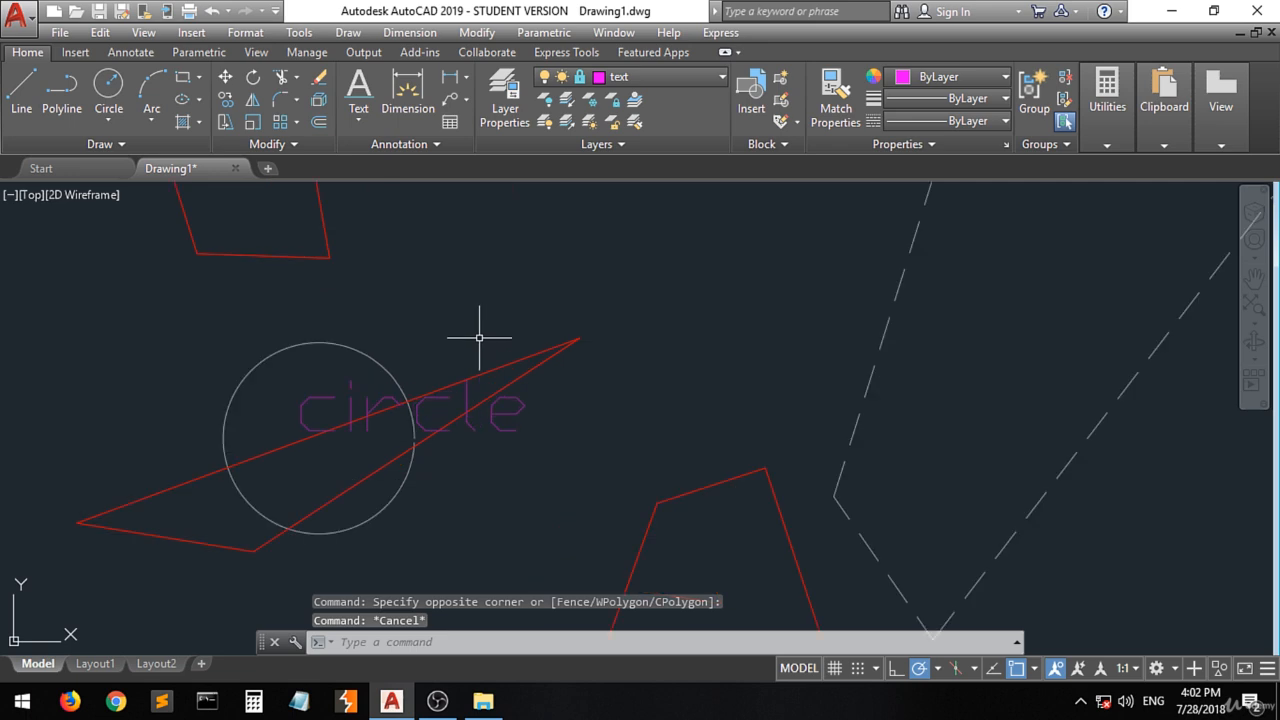
{"action": "left_click", "coordinate": [612, 101]}
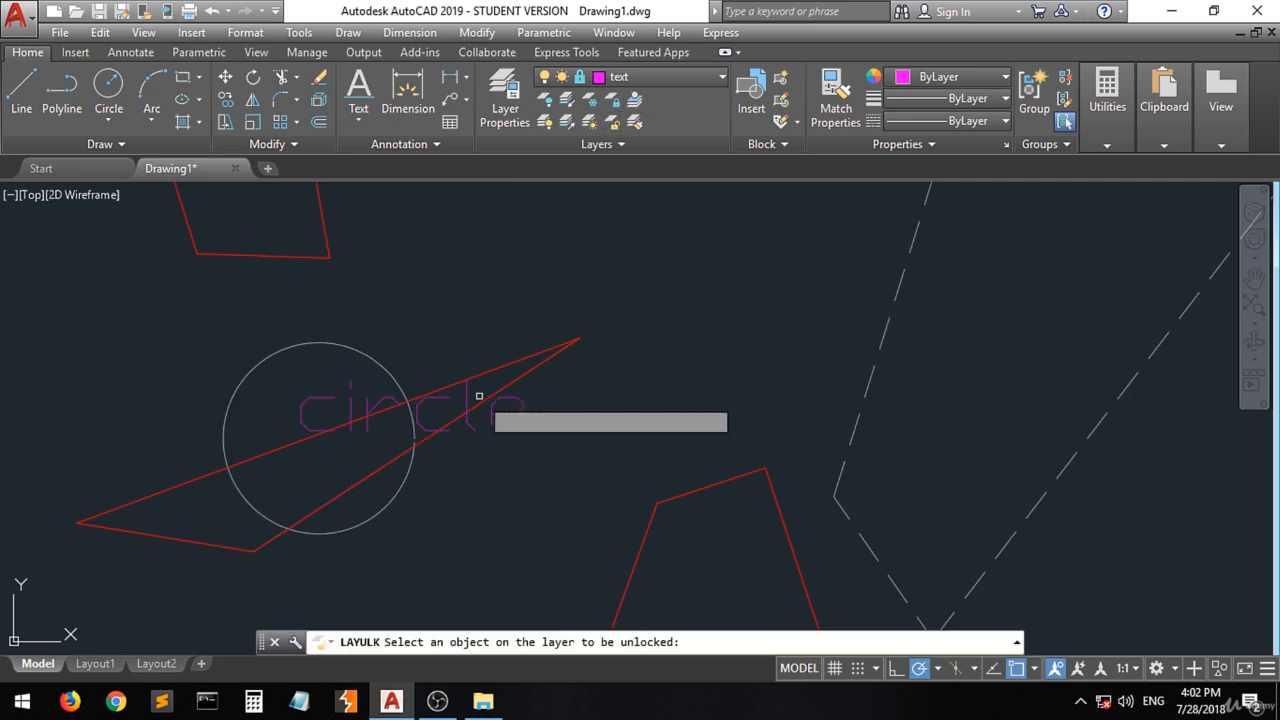
{"action": "left_click", "coordinate": [422, 402]}
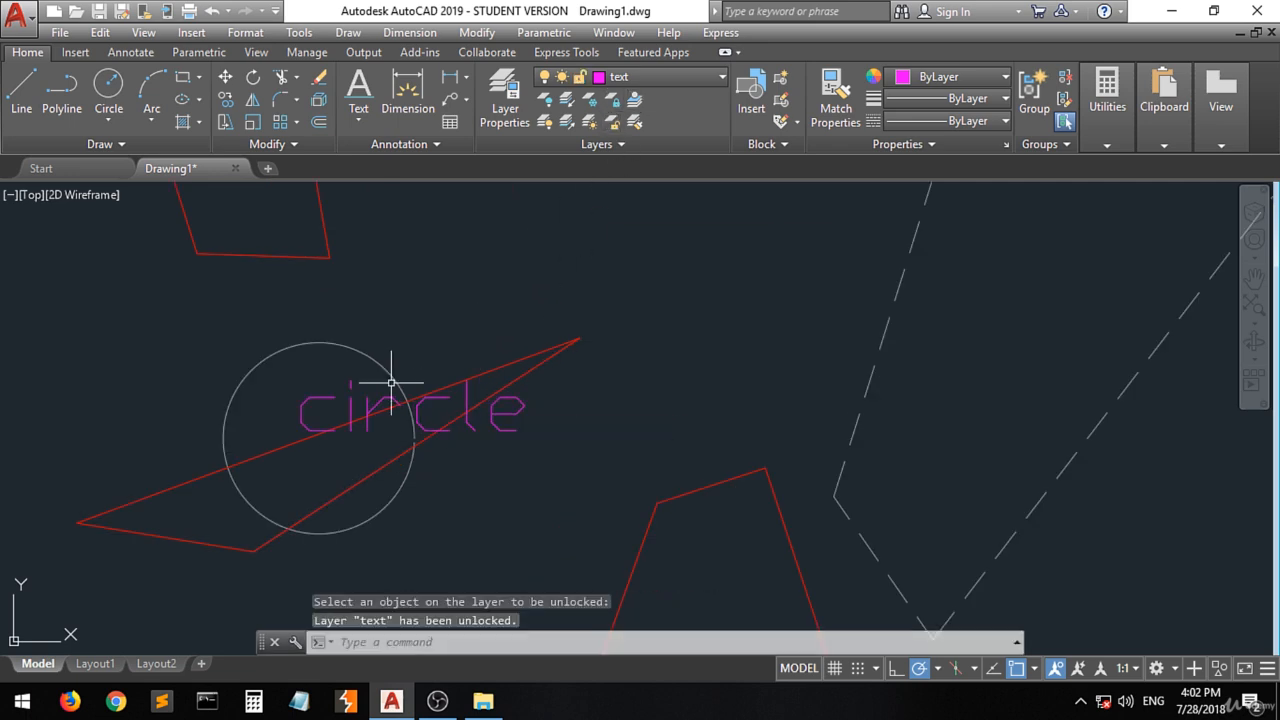
{"action": "left_click", "coordinate": [614, 121]}
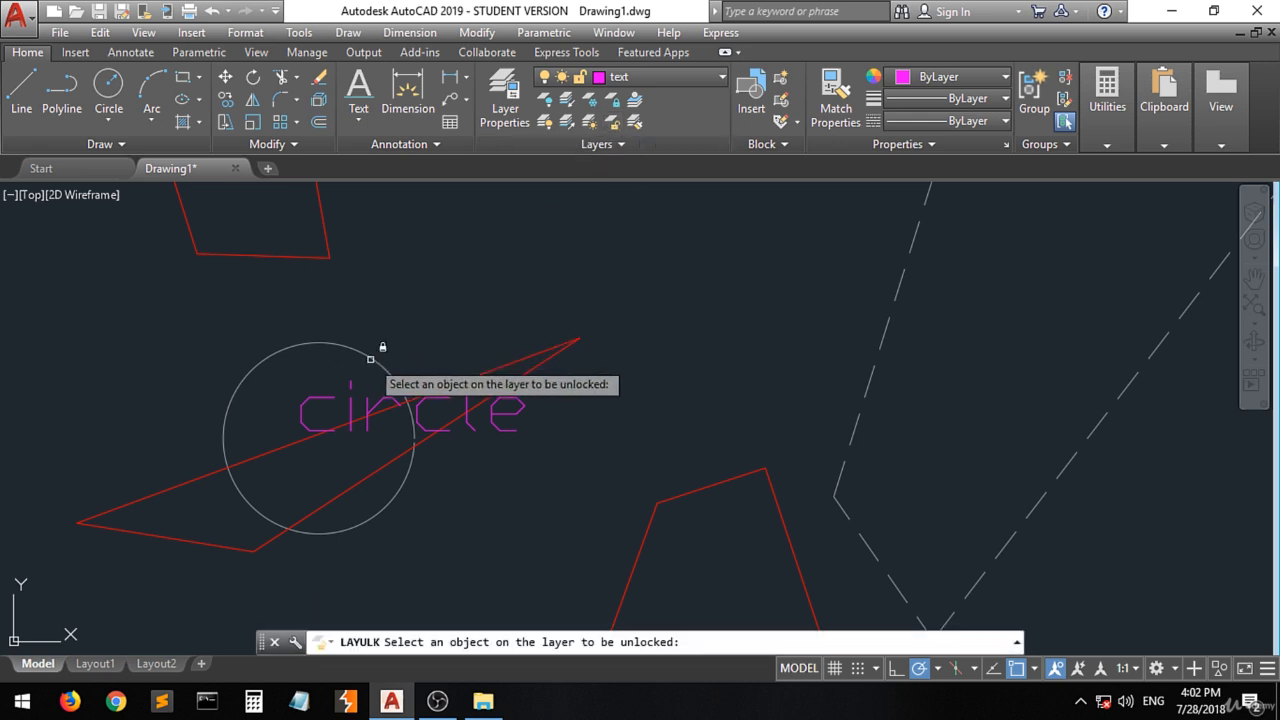
{"action": "left_click", "coordinate": [370, 358]}
{"action": "scroll", "coordinate": [486, 523], "scroll_direction": "down", "scroll_amount": 6}
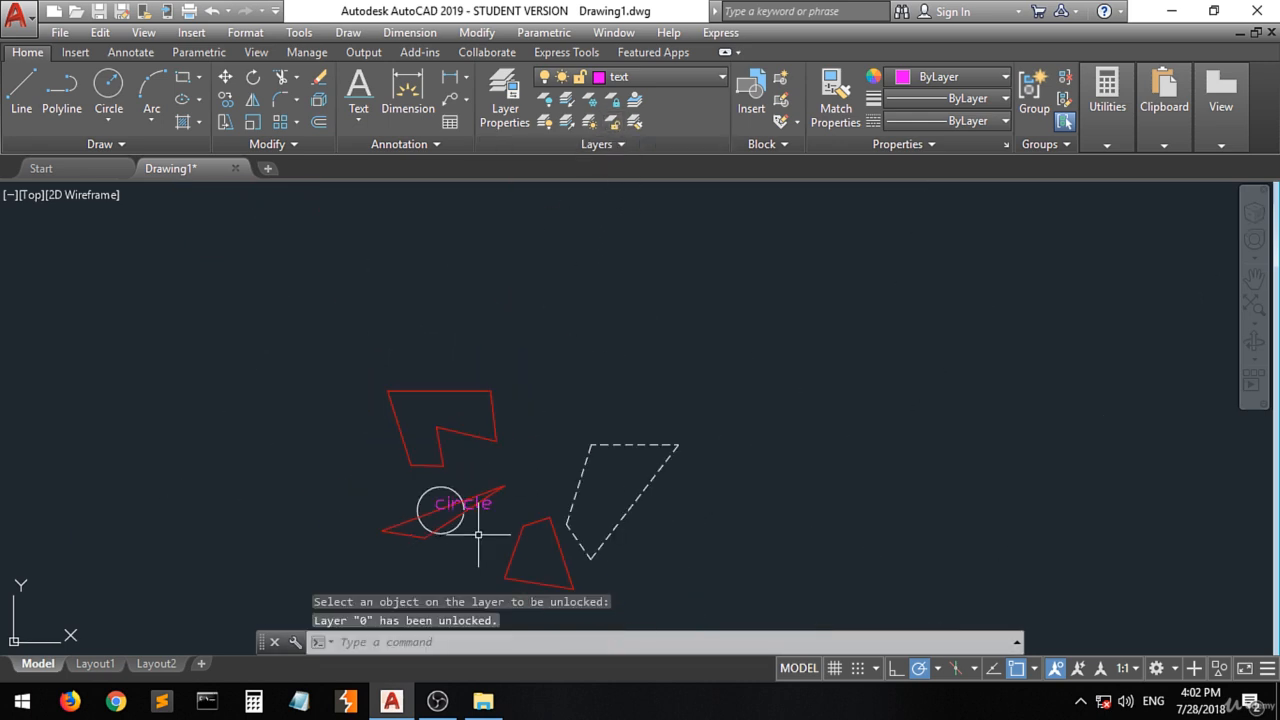
Set the short upper edge of the lower red quadrilateral to yellow with a 1.40 mm lineweight
{"action": "scroll", "coordinate": [415, 427], "scroll_direction": "up", "scroll_amount": 6}
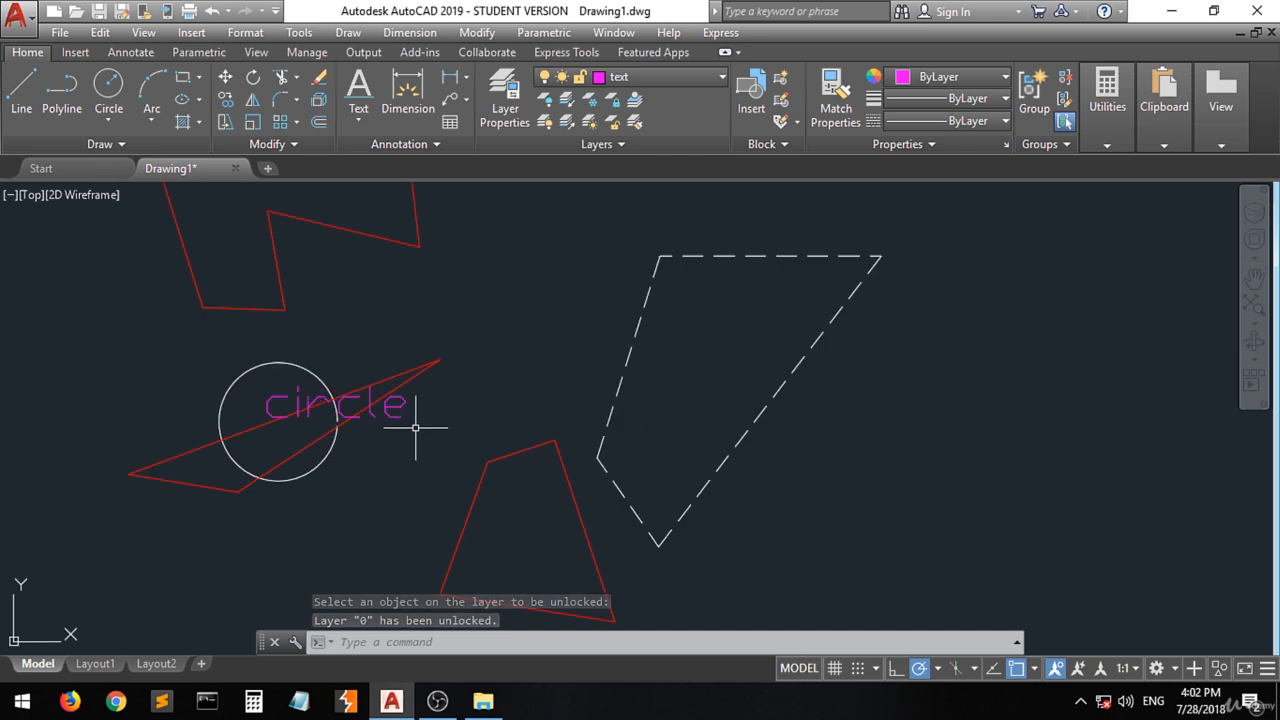
{"action": "left_click", "coordinate": [526, 448]}
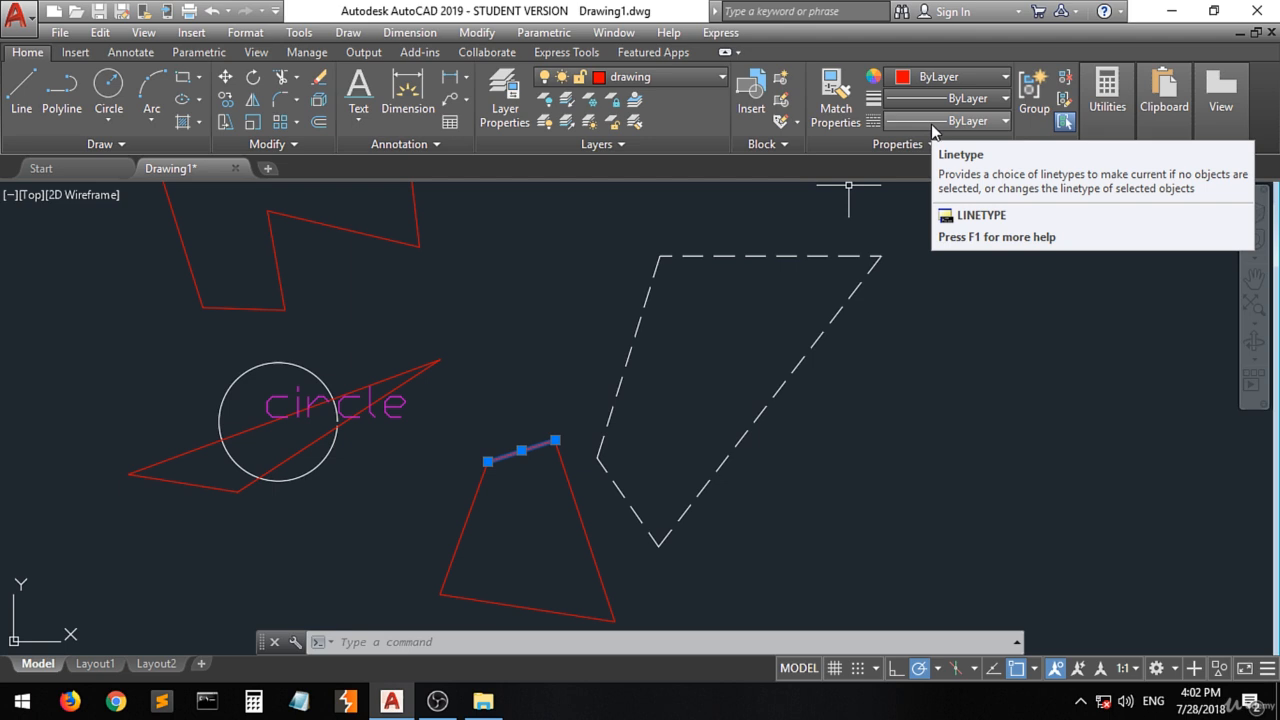
{"action": "left_click", "coordinate": [989, 78]}
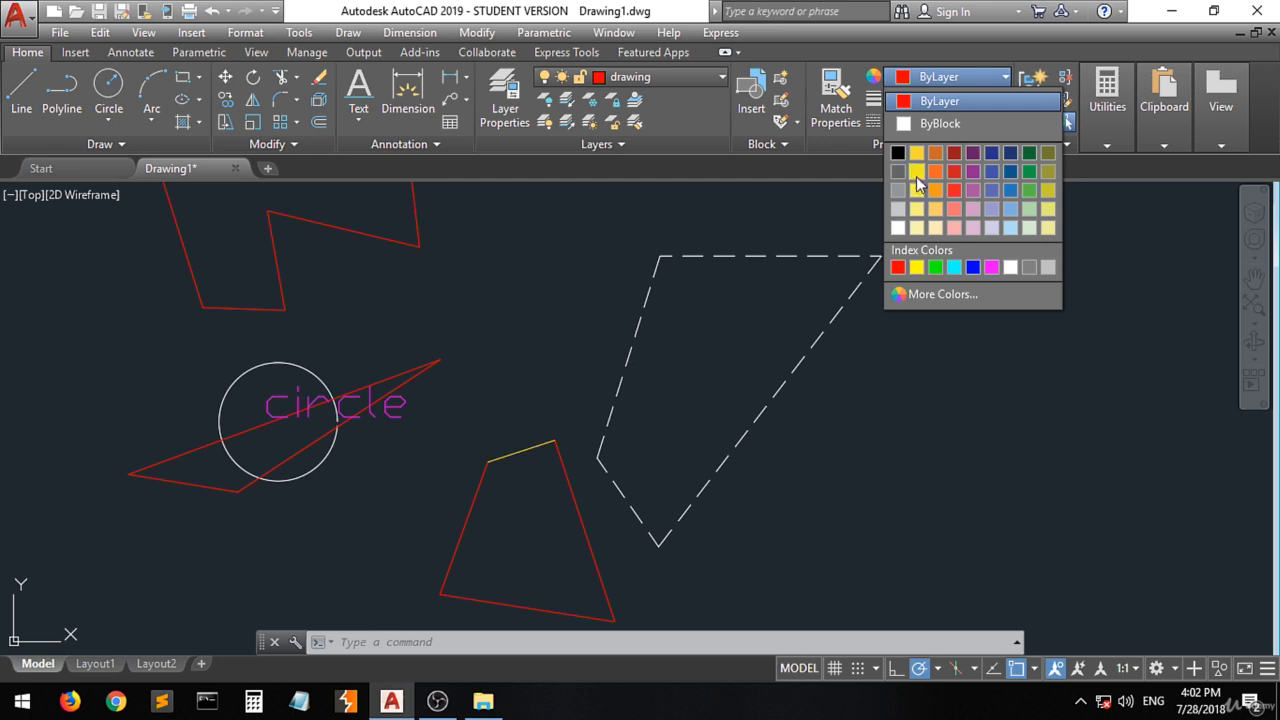
{"action": "left_click", "coordinate": [917, 267]}
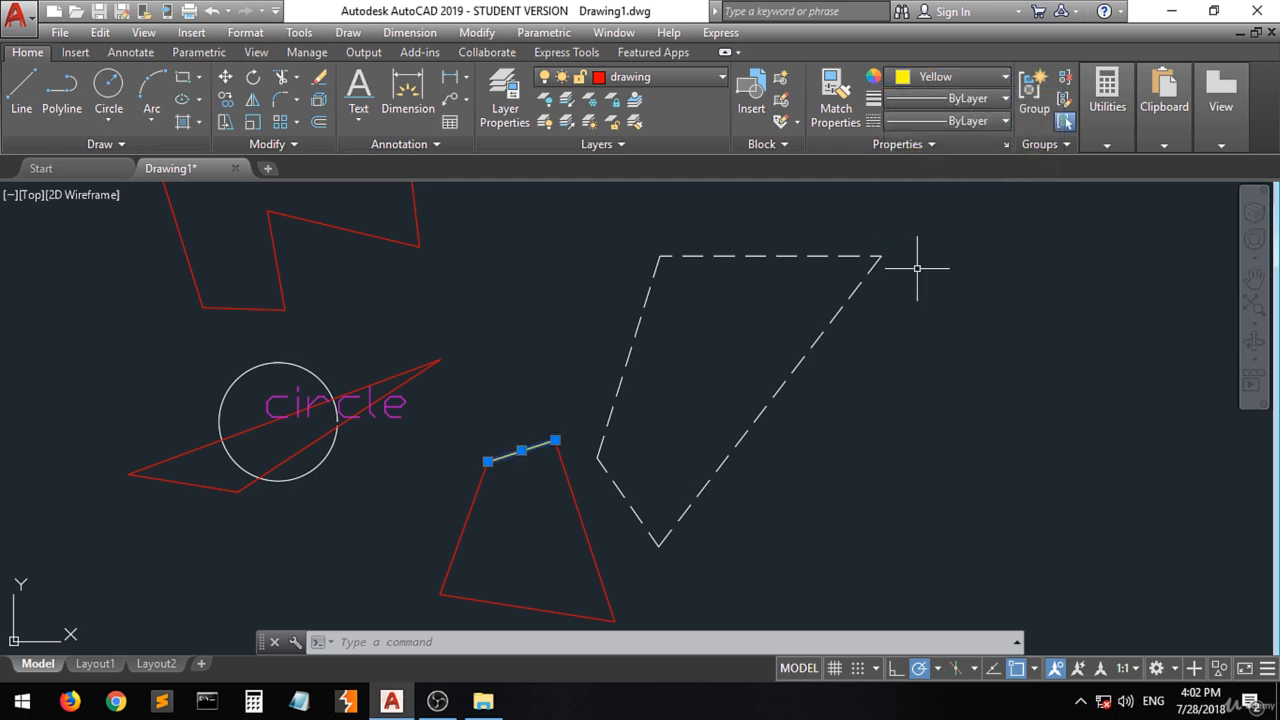
{"action": "left_click", "coordinate": [980, 98]}
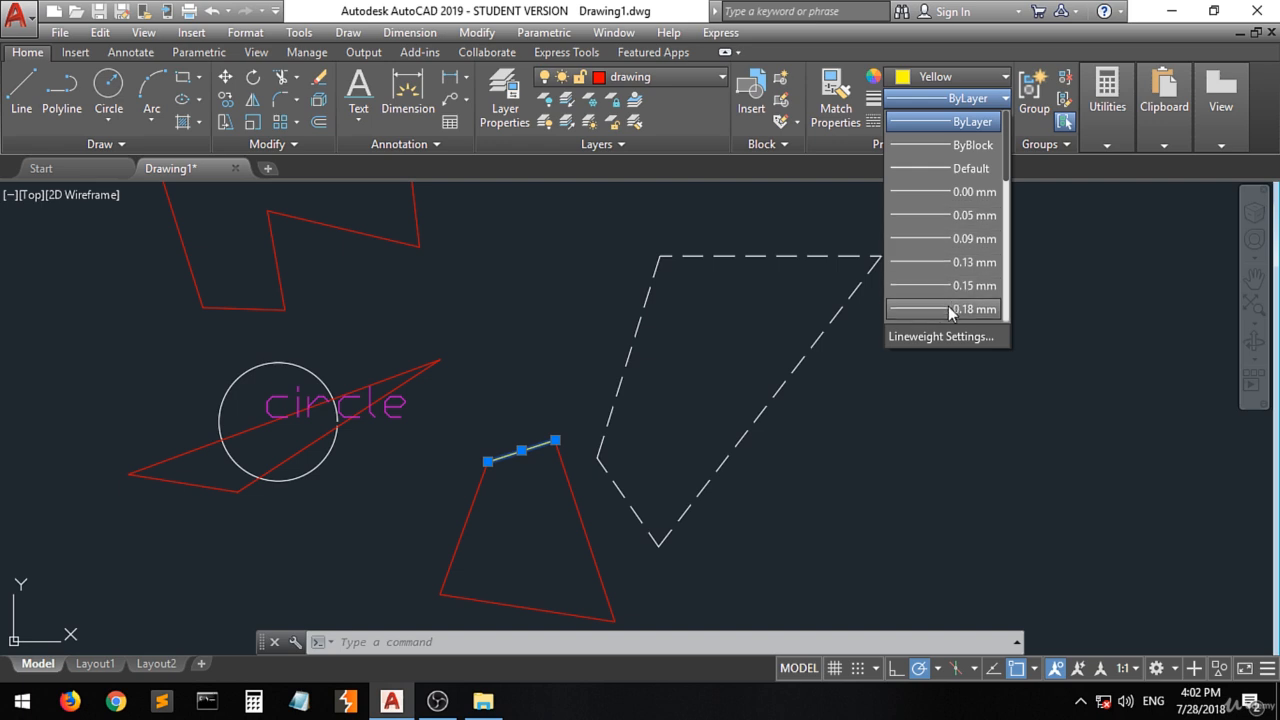
{"action": "scroll", "coordinate": [960, 284], "scroll_direction": "down", "scroll_amount": 5}
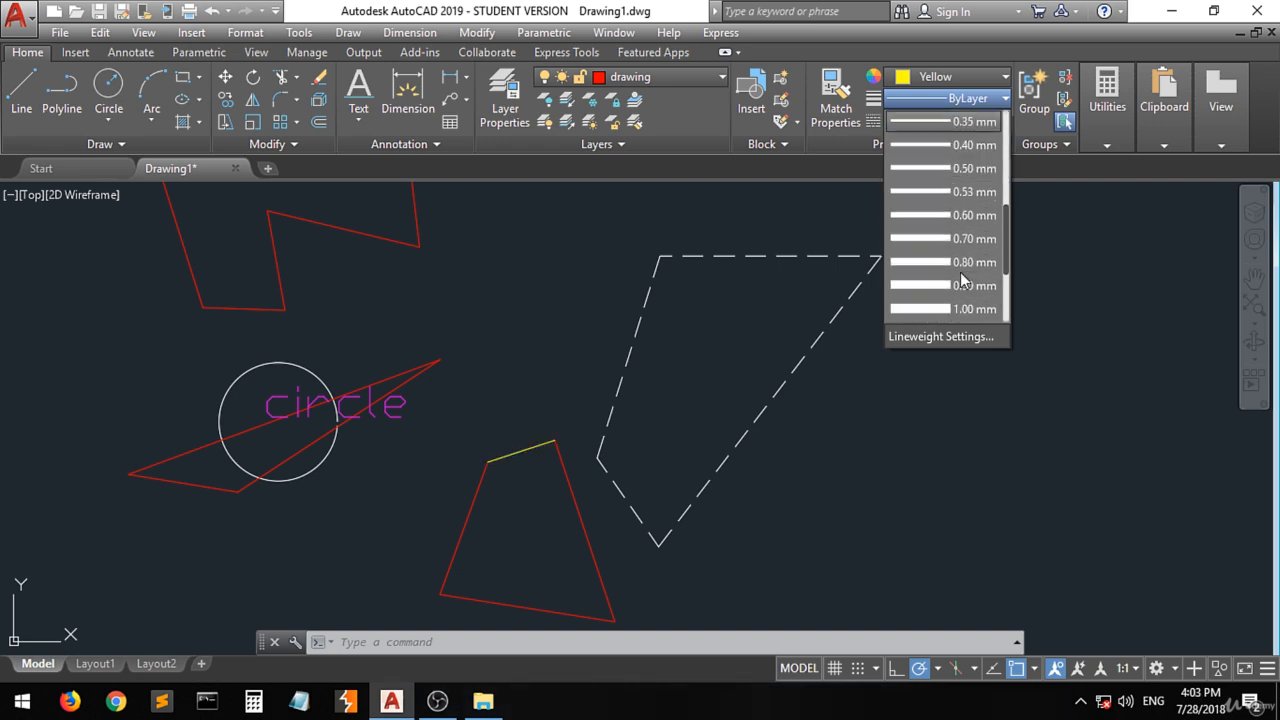
{"action": "left_click", "coordinate": [936, 312]}
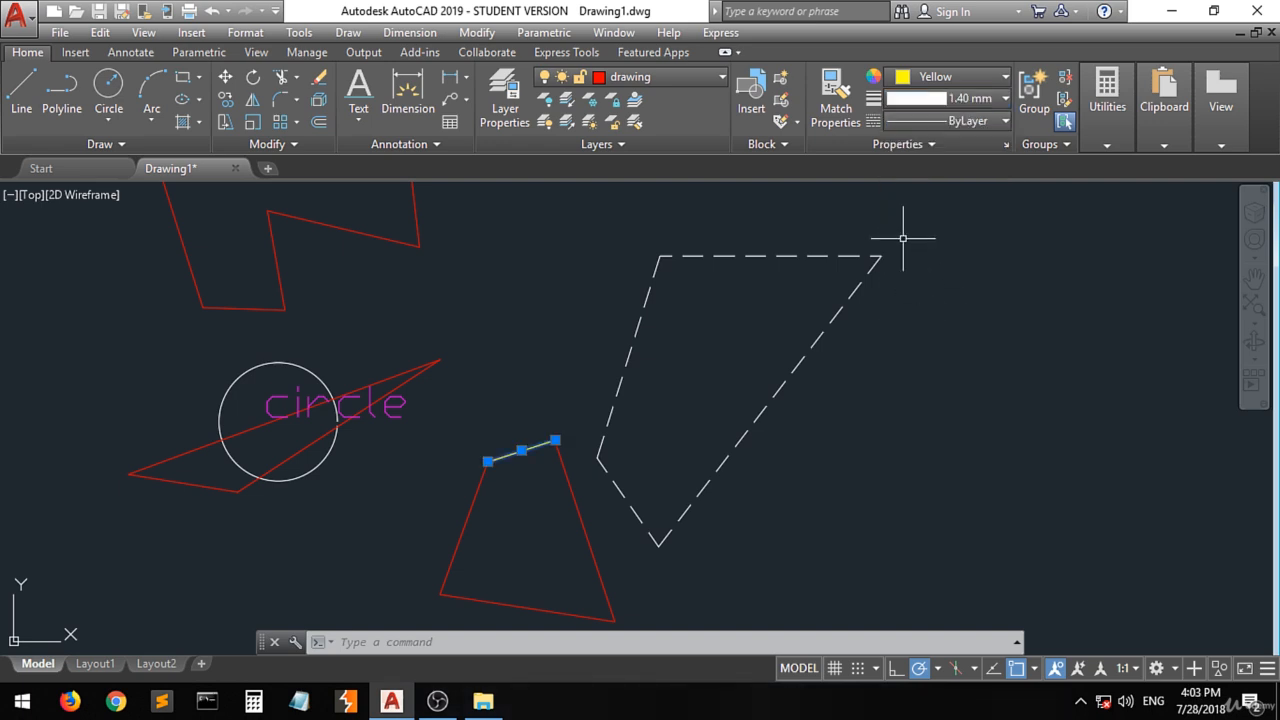
Set the selected yellow edge's linetype to HIDDEN and deselect it
{"action": "left_click", "coordinate": [968, 121]}
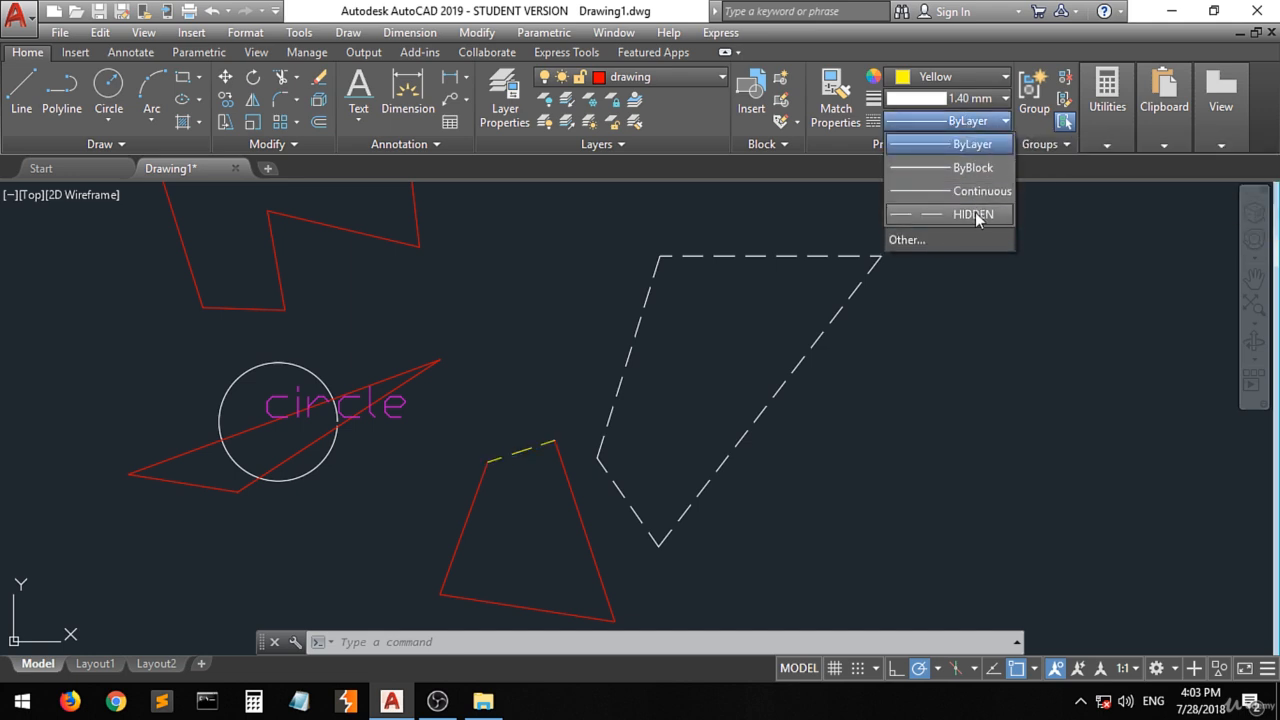
{"action": "left_click", "coordinate": [975, 215]}
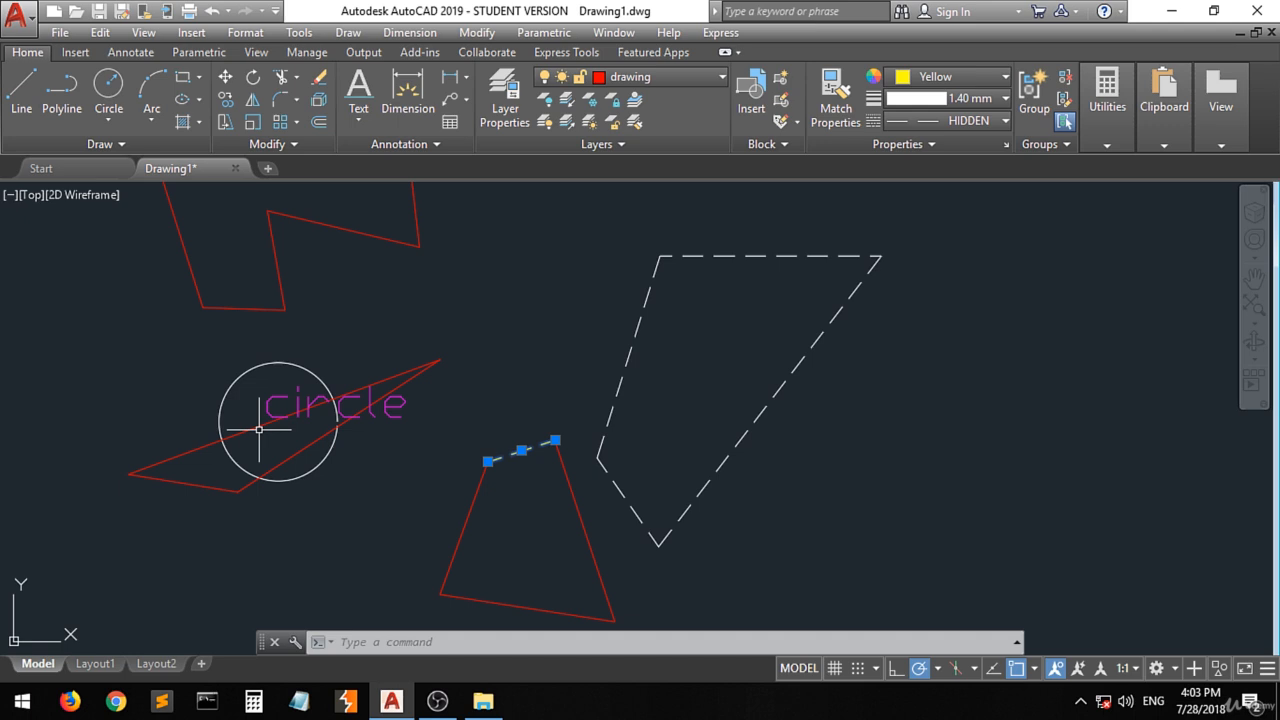
{"action": "key", "text": "Escape"}
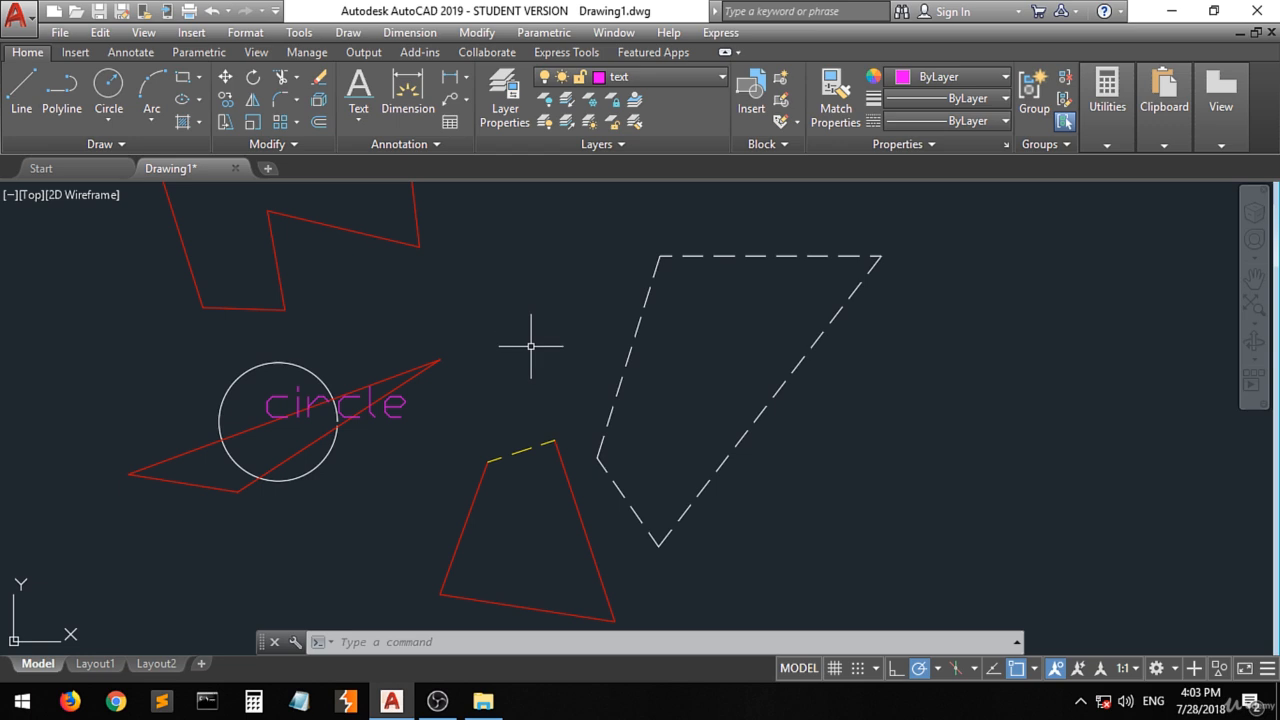
{"action": "scroll", "coordinate": [457, 419], "scroll_direction": "down", "scroll_amount": 2}
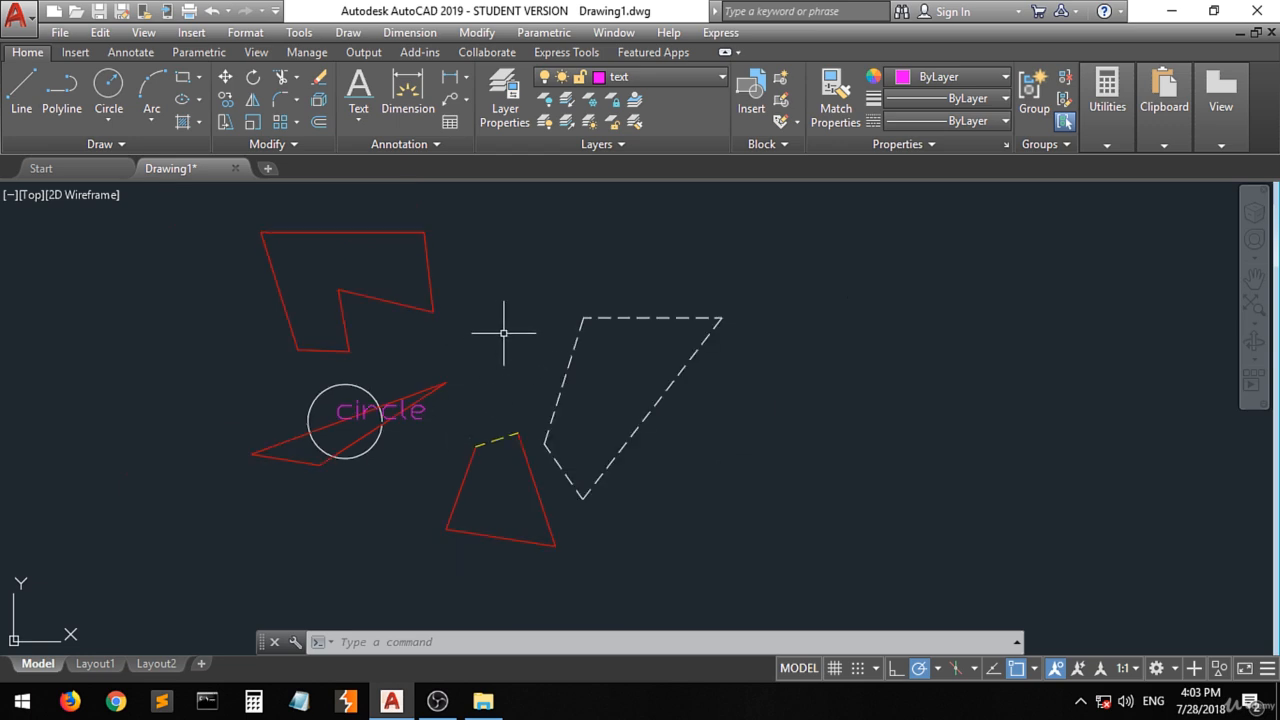